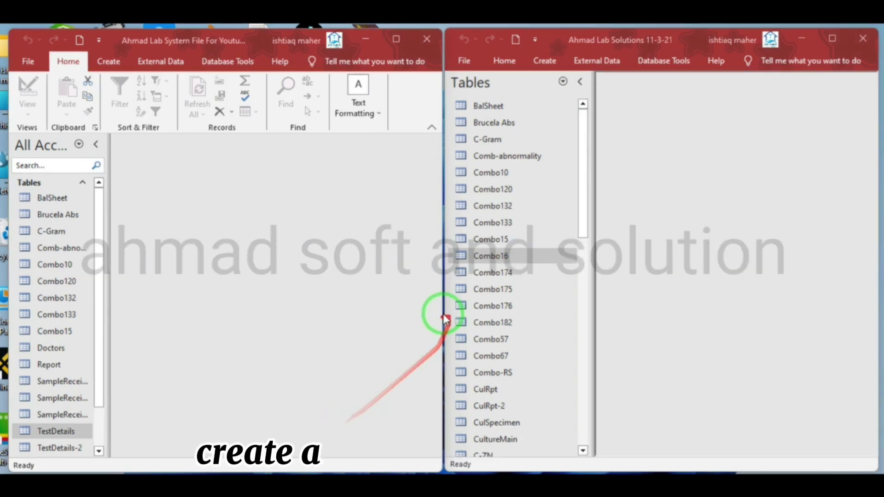
Copy the name of the Combo16 table in the Ahmad Lab Solutions 11-3-21 database and open that table in Design View.
right_click(491, 258)
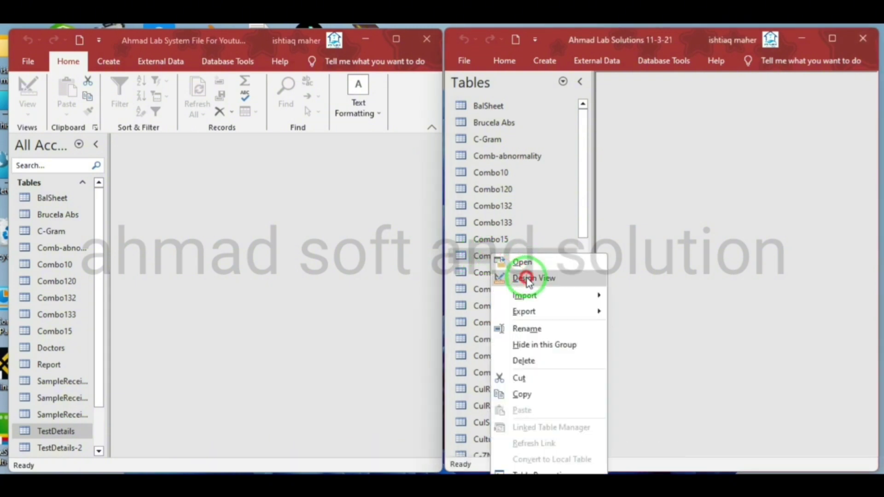
left_click(526, 330)
right_click(503, 256)
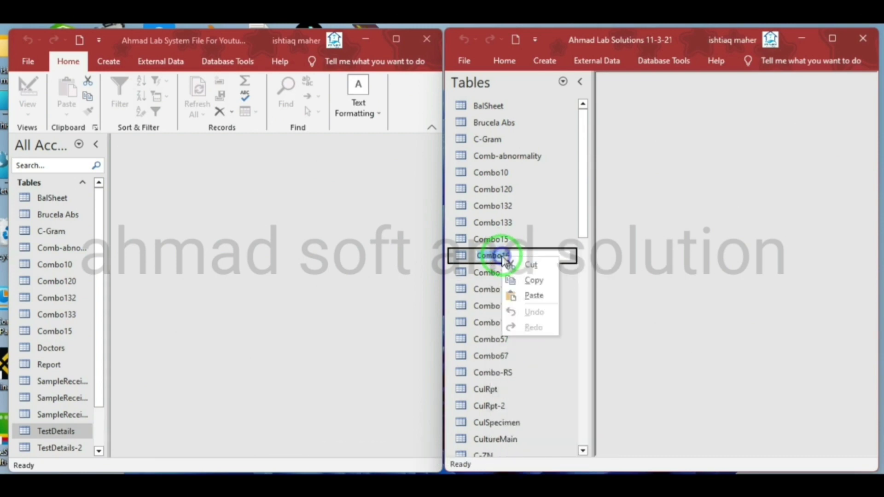
left_click(529, 281)
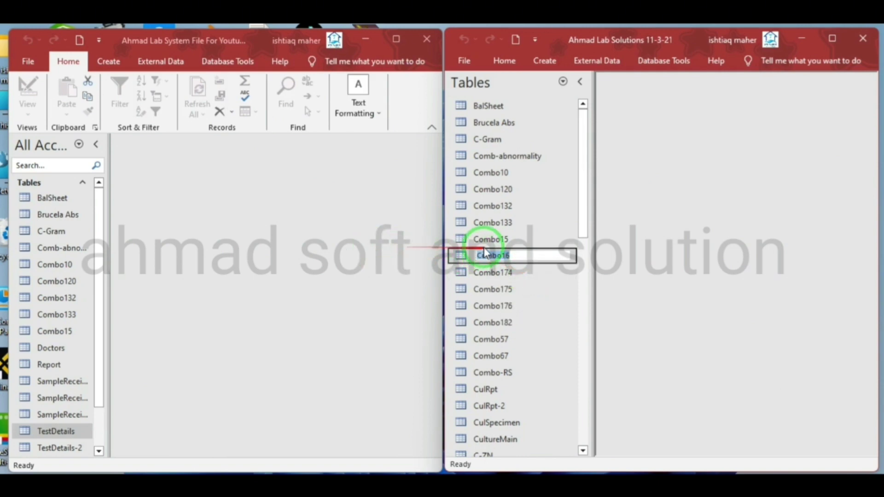
right_click(536, 259)
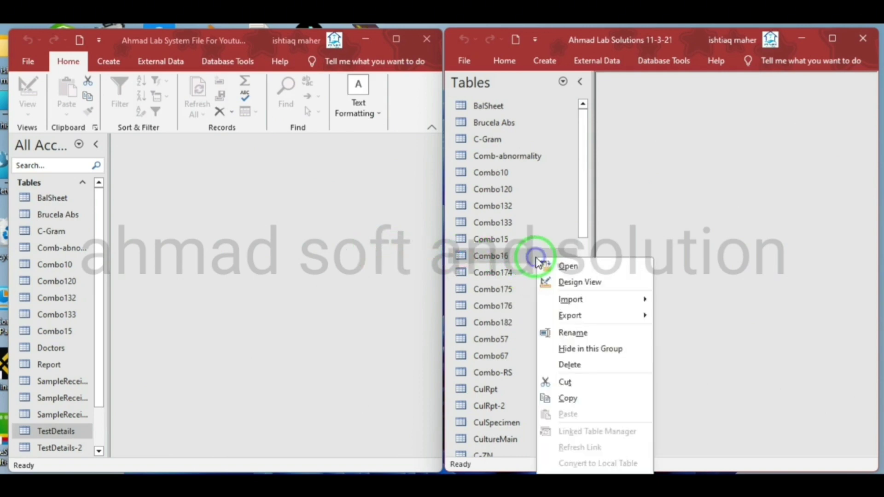
left_click(552, 277)
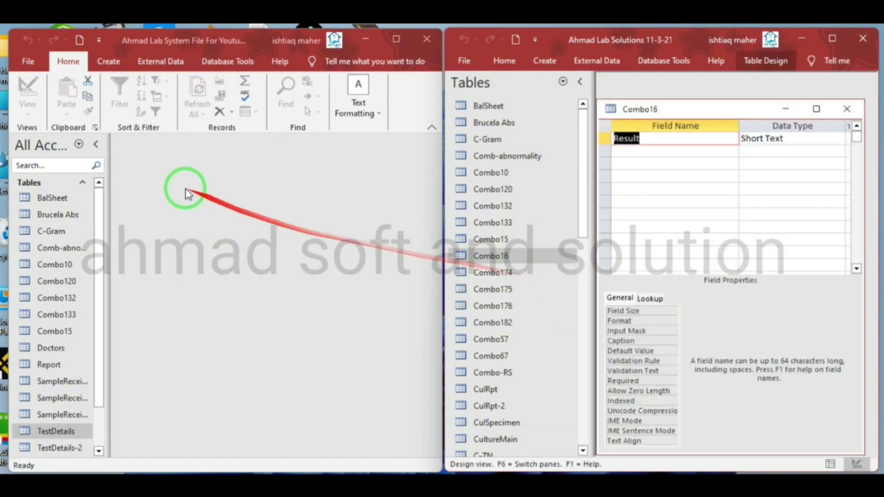
Create a new table in the Ahmad Lab System database and save it as Combo16, opening it in Design View.
left_click(112, 63)
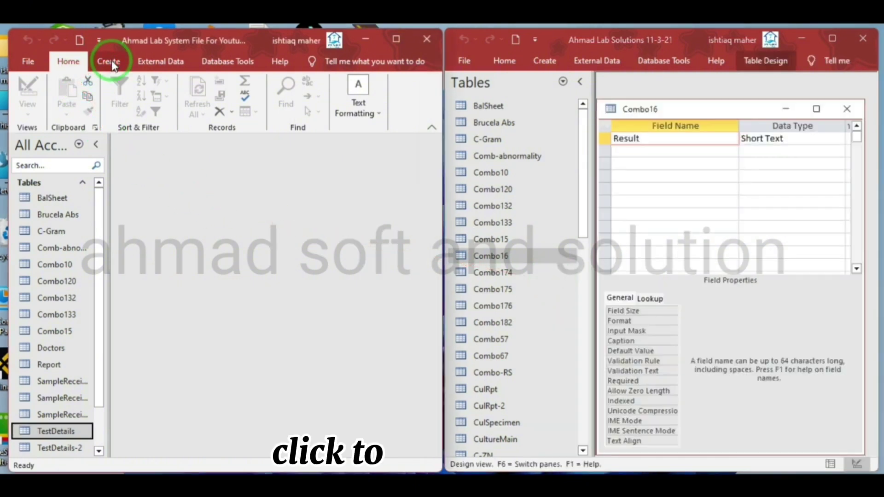
left_click(109, 64)
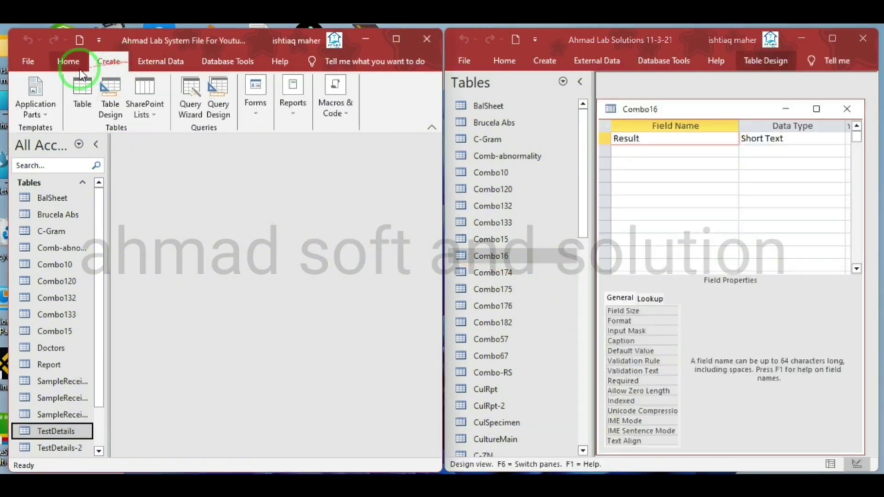
left_click(86, 103)
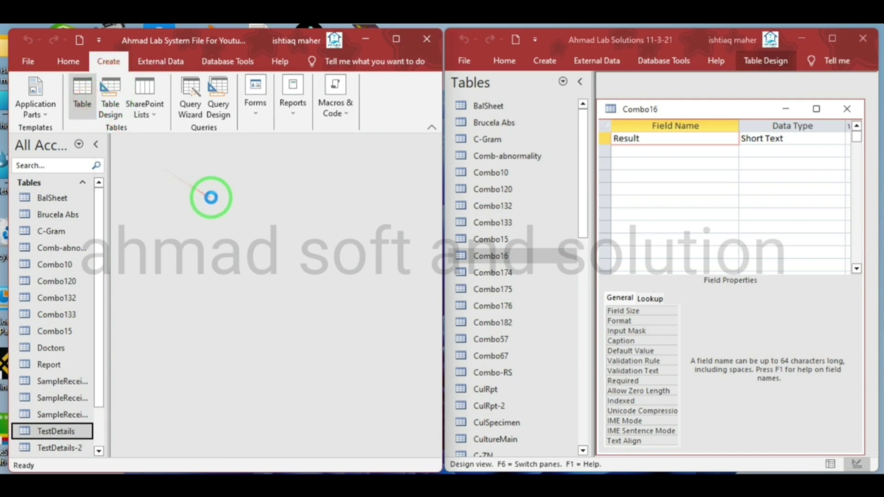
right_click(131, 148)
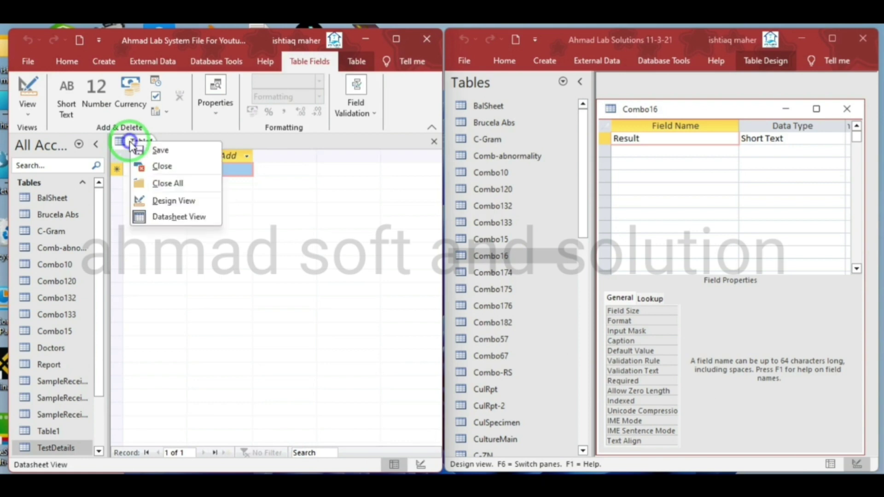
left_click(156, 200)
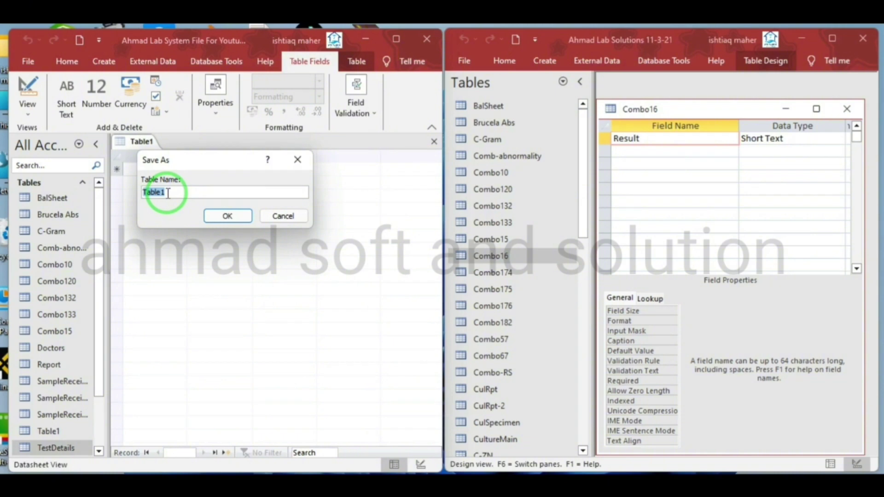
left_click(224, 214)
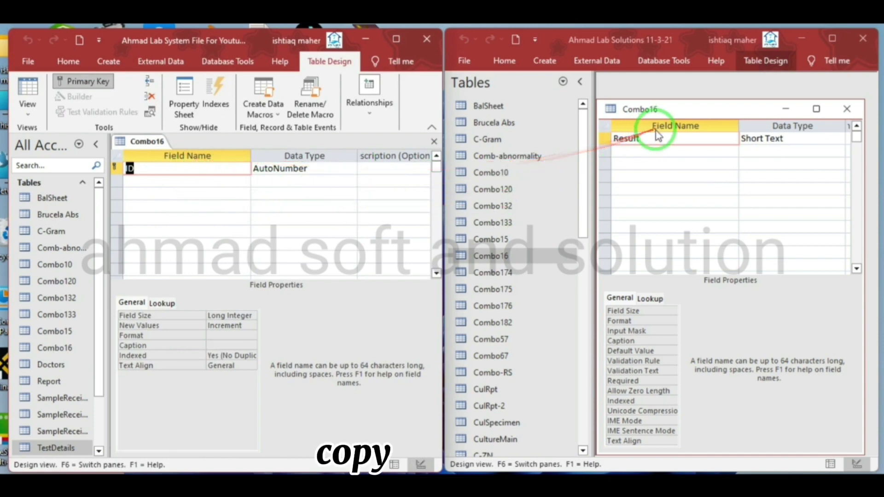
Copy the Result field name from the original Combo16 table into the row below ID in the new table.
left_click(644, 138)
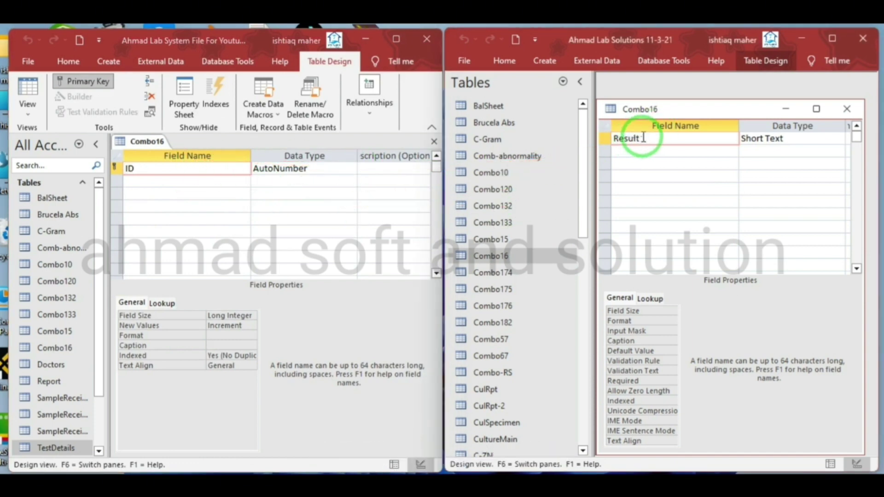
right_click(620, 138)
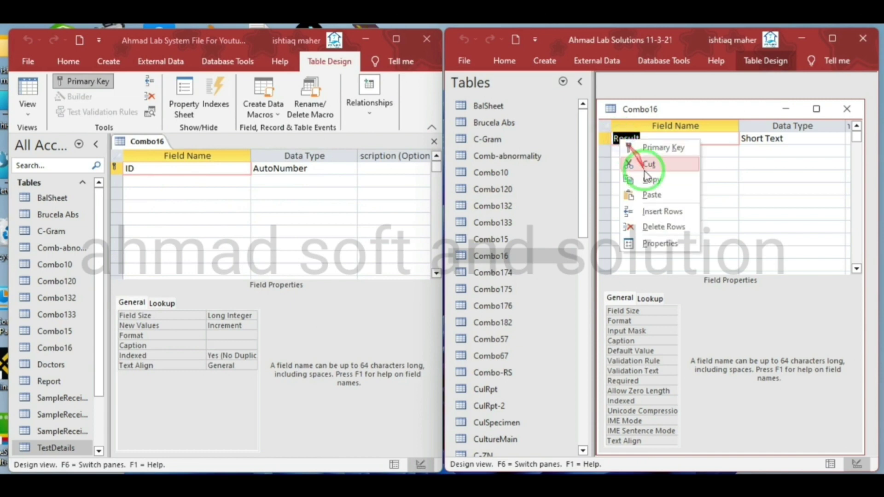
left_click(643, 177)
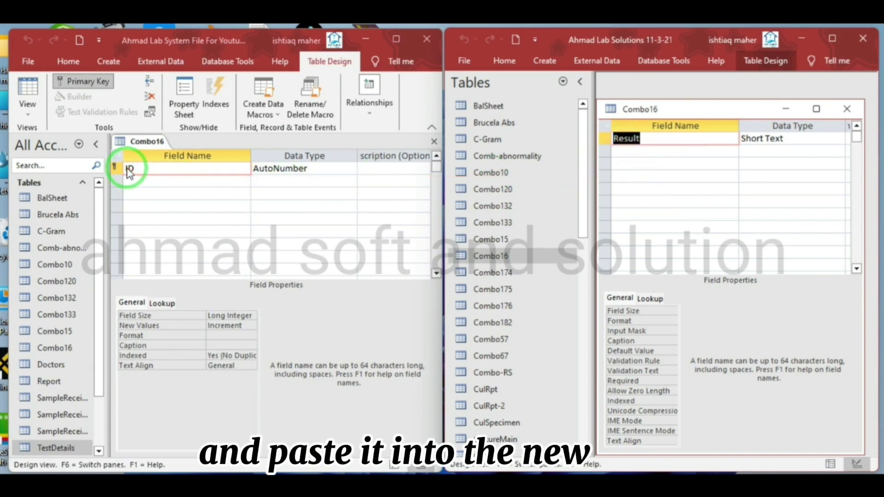
left_click(136, 180)
right_click(137, 183)
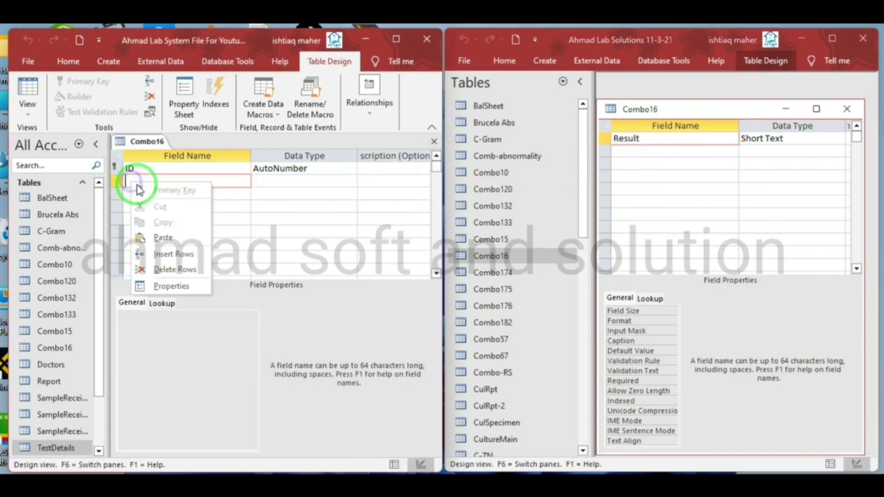
left_click(162, 236)
Delete the ID primary key field from the new Combo16 table, confirming the removal.
left_click(118, 167)
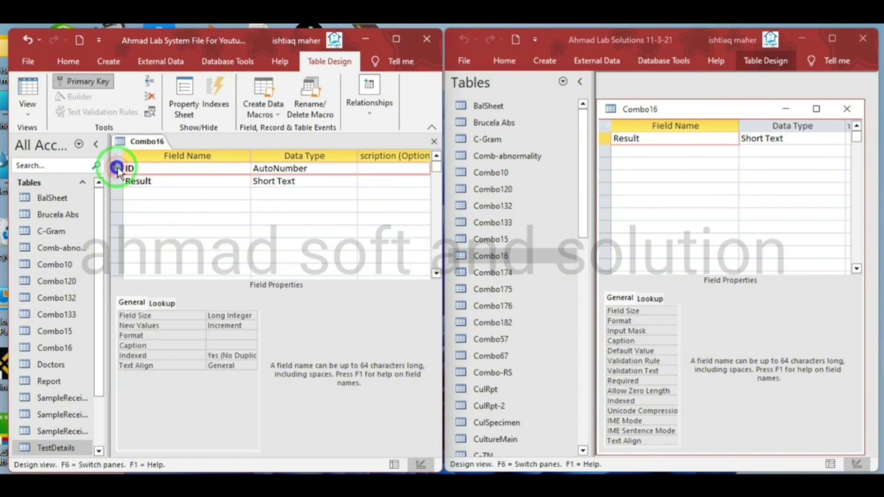
right_click(118, 167)
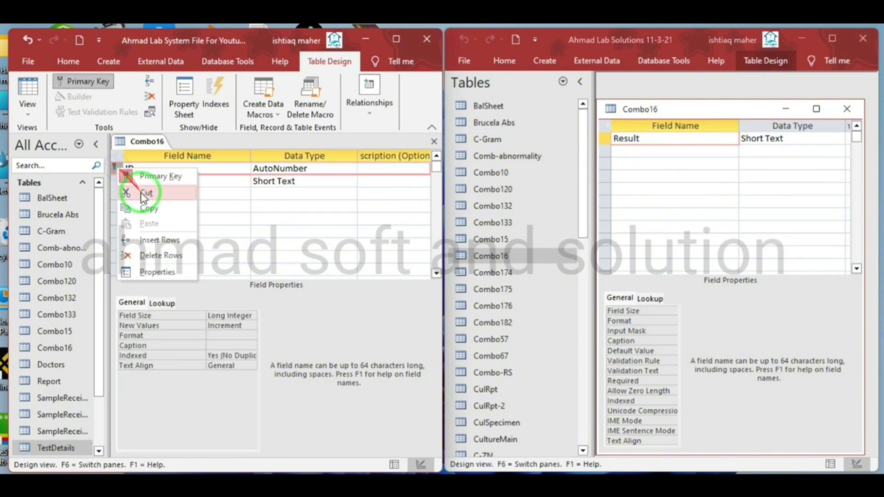
left_click(158, 256)
left_click(415, 304)
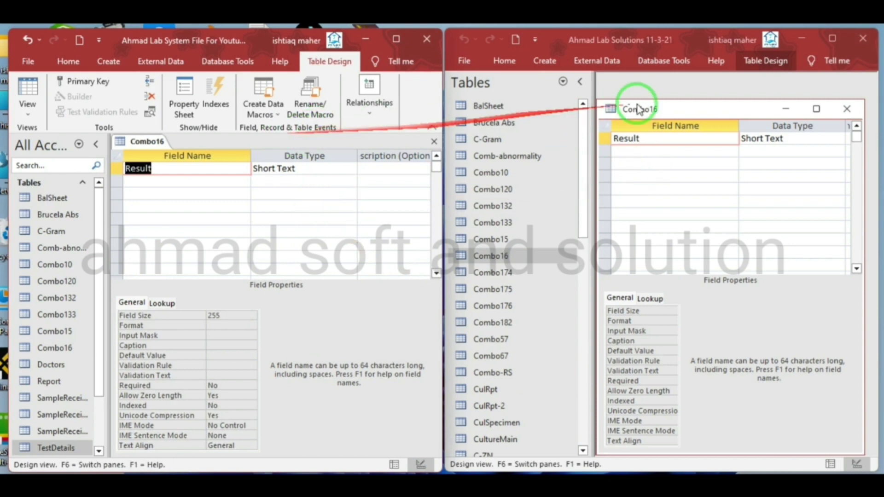
Show both Combo16 tables in Datasheet View, saving the new table's design changes.
right_click(154, 144)
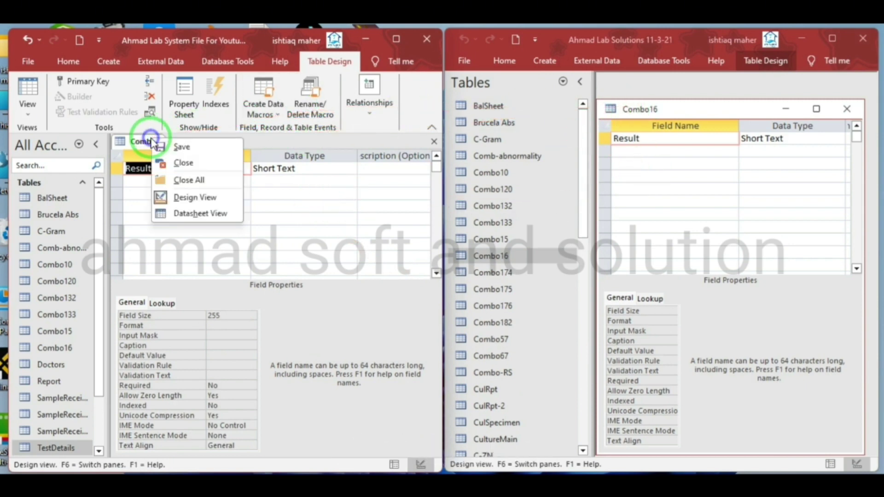
left_click(177, 197)
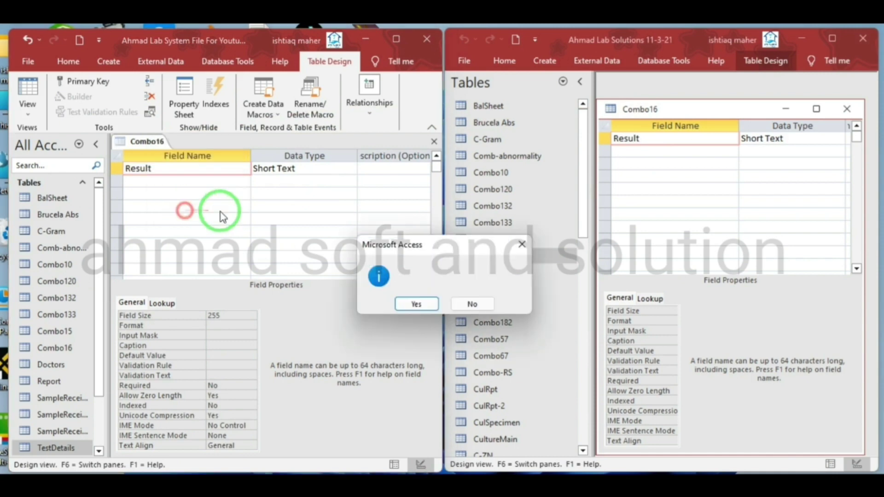
left_click(417, 304)
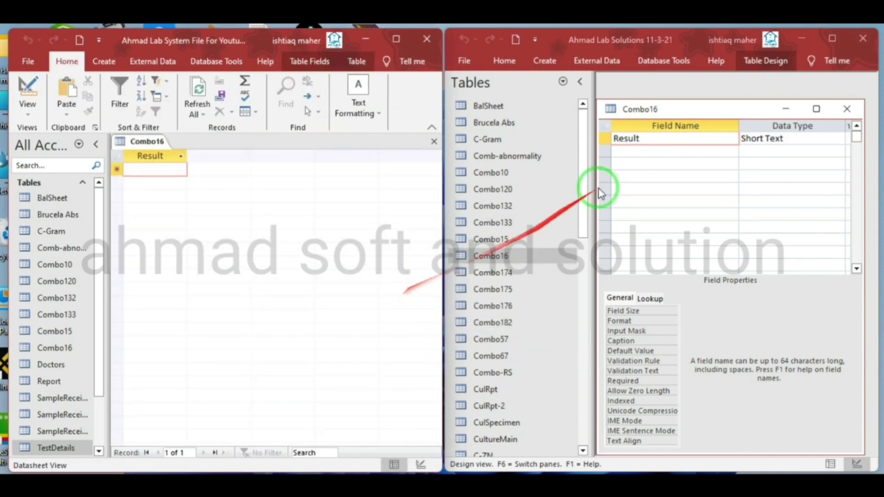
right_click(640, 112)
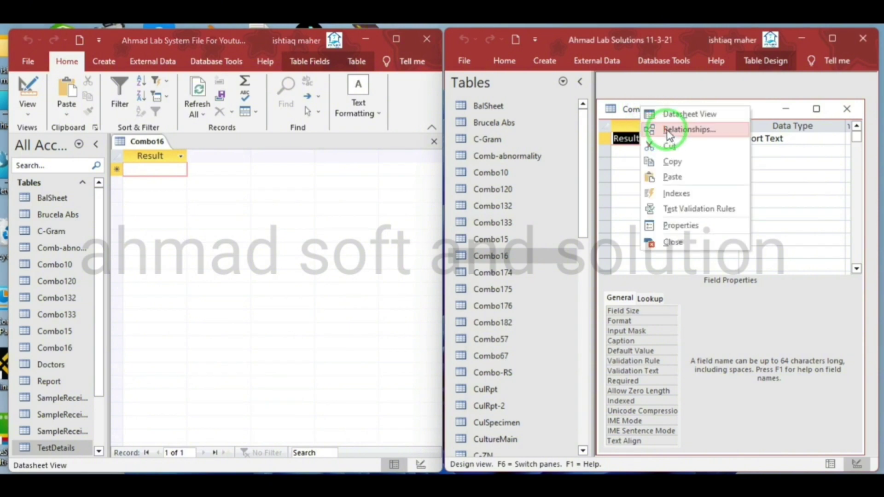
left_click(667, 115)
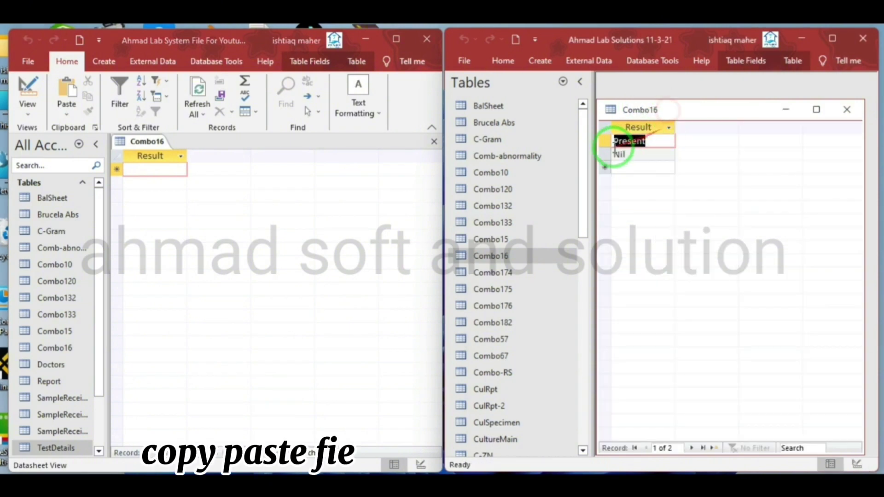
Copy the value Present from the original Combo16 table into the first Result record of the new table.
right_click(649, 142)
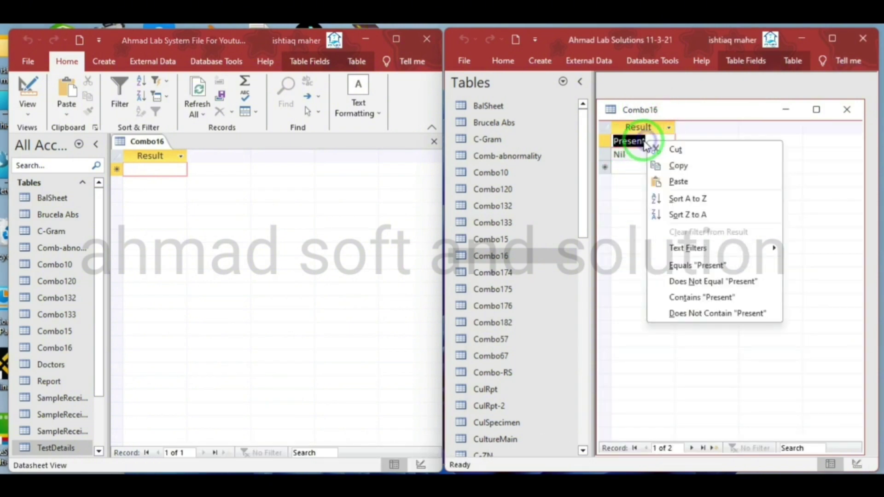
left_click(668, 174)
right_click(145, 170)
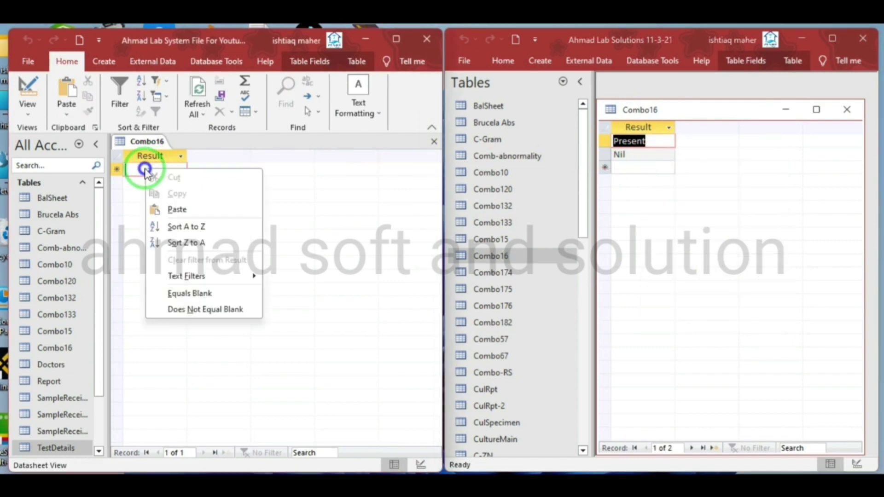
left_click(190, 209)
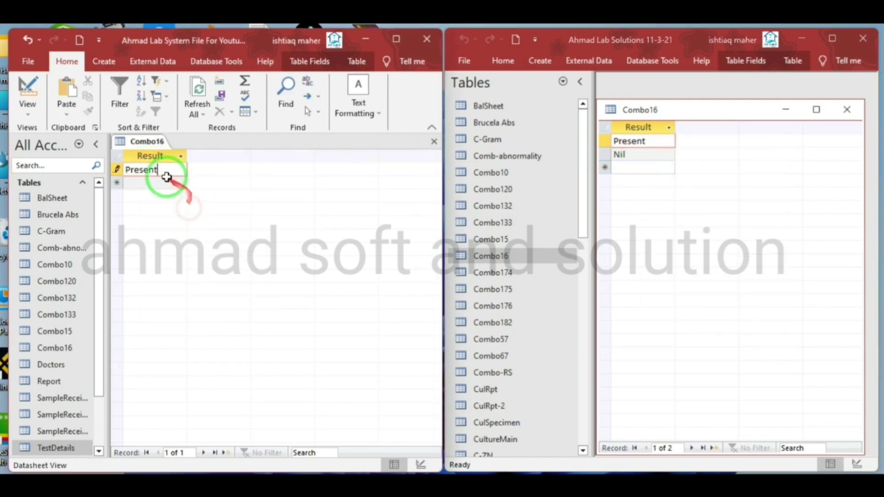
Copy the value Nil into the second Result record of the new Combo16 table and close both Combo16 tables.
left_click(641, 155)
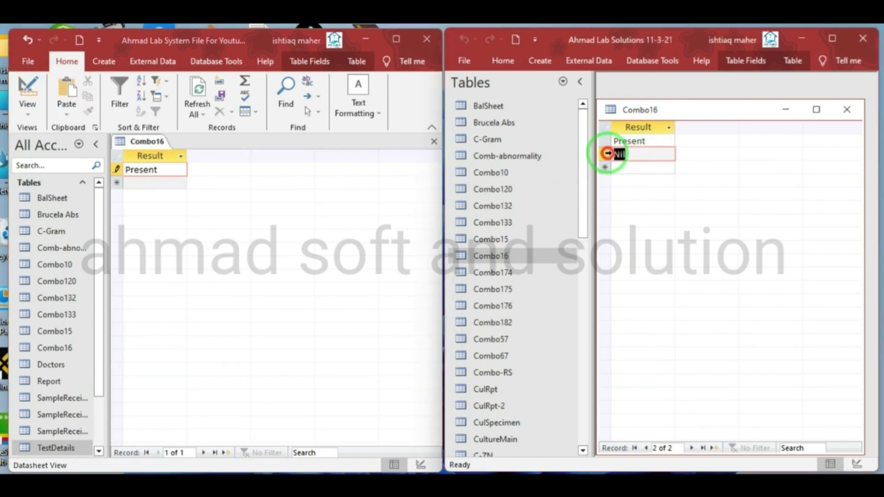
right_click(617, 154)
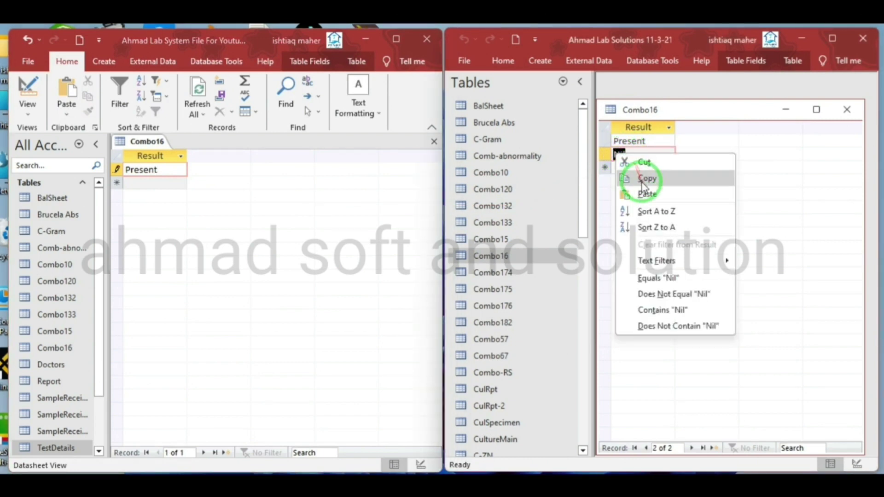
left_click(642, 176)
left_click(137, 180)
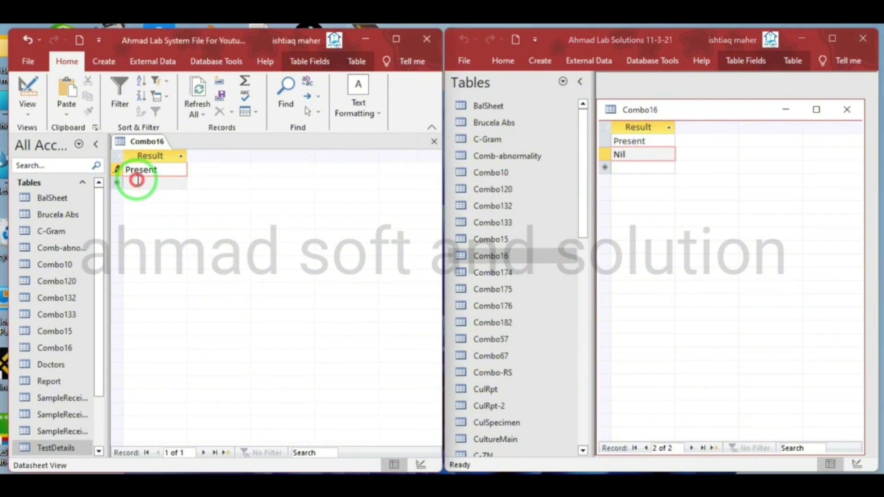
right_click(137, 181)
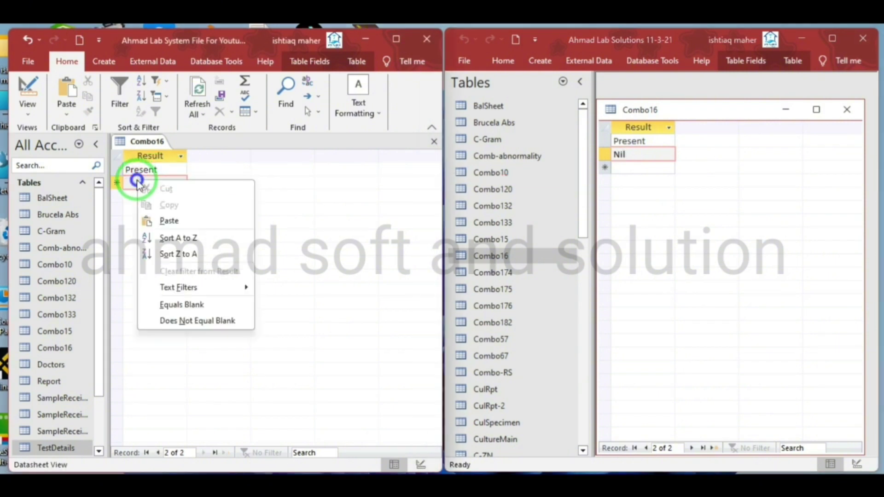
left_click(169, 221)
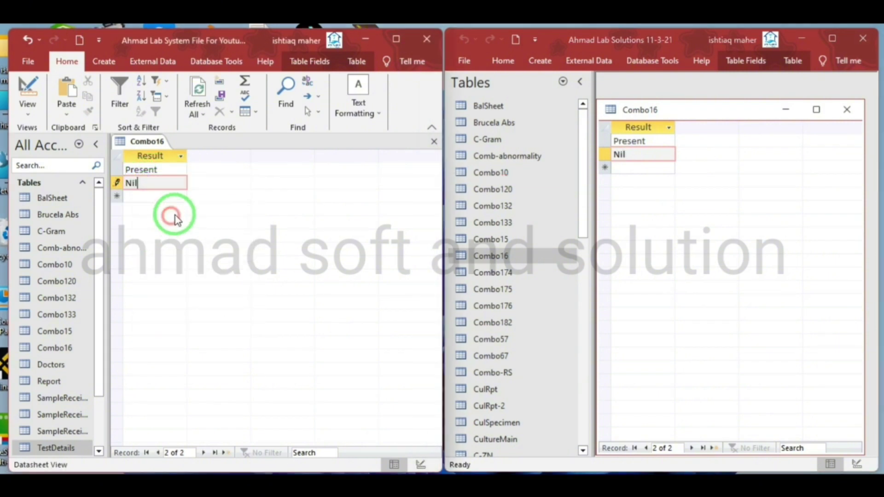
left_click(435, 144)
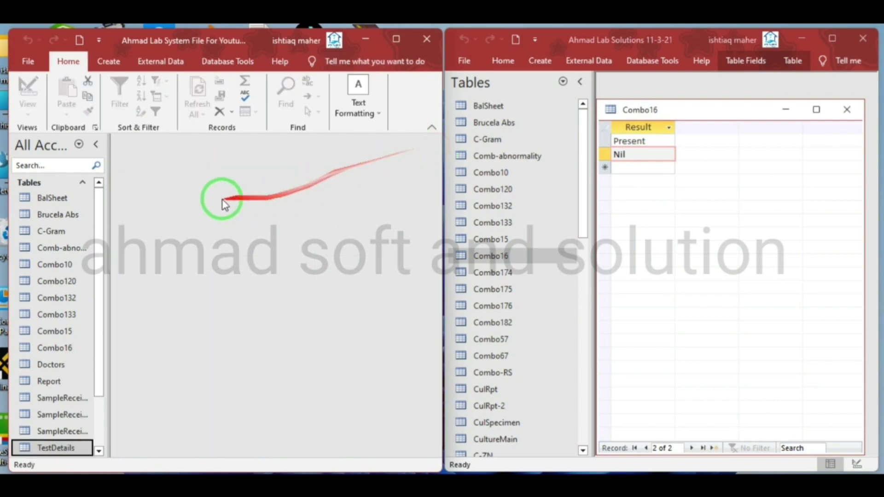
left_click(846, 111)
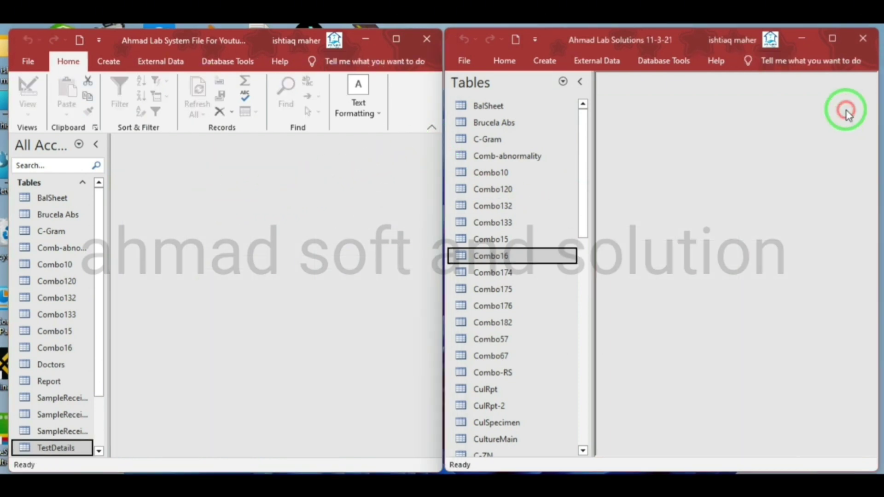
Open the Combo174 table of the Ahmad Lab Solutions 11-3-21 database in Design View.
right_click(494, 273)
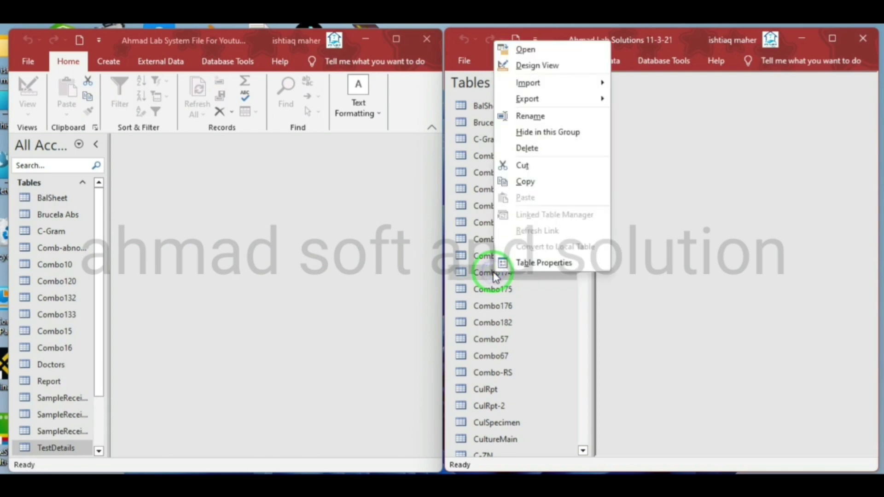
left_click(535, 69)
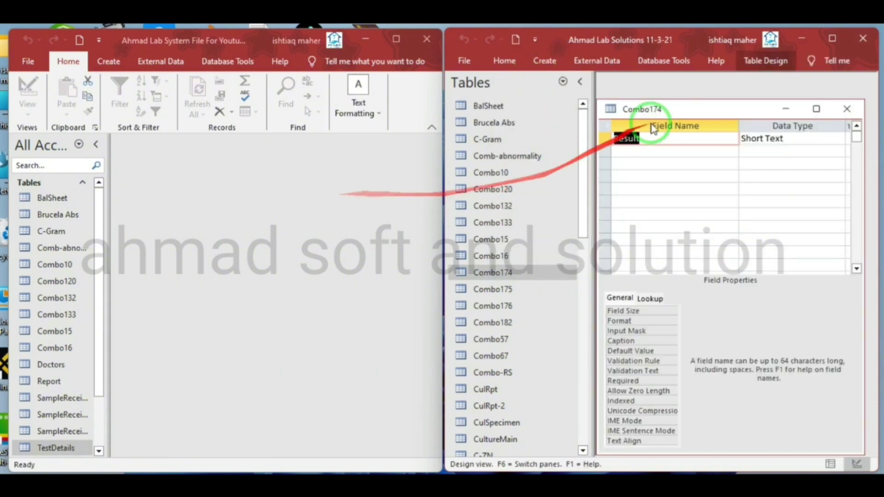
Close the original Combo174 table's design and copy the table's name from the Ahmad Lab Solutions table list.
left_click_drag(680, 108, 680, 95)
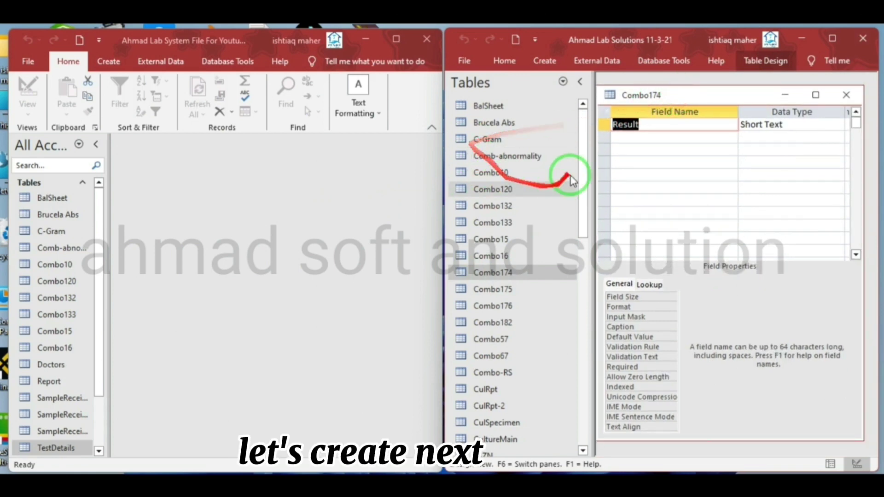
left_click(846, 96)
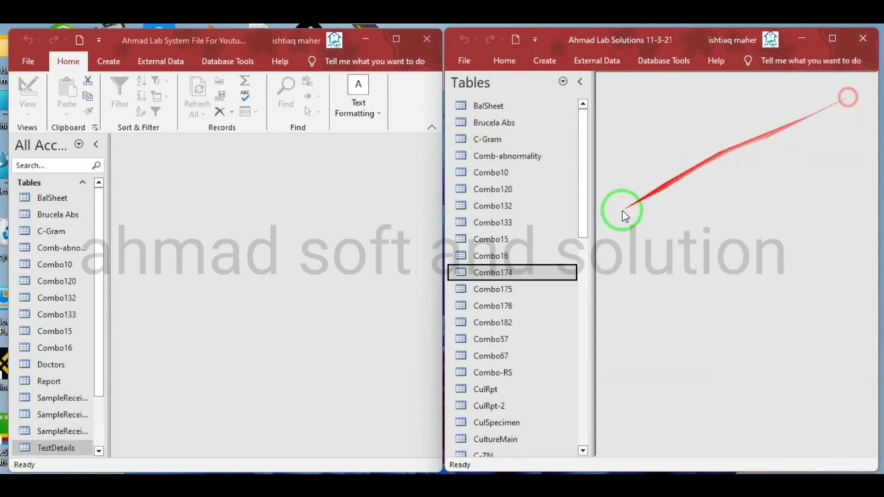
right_click(520, 273)
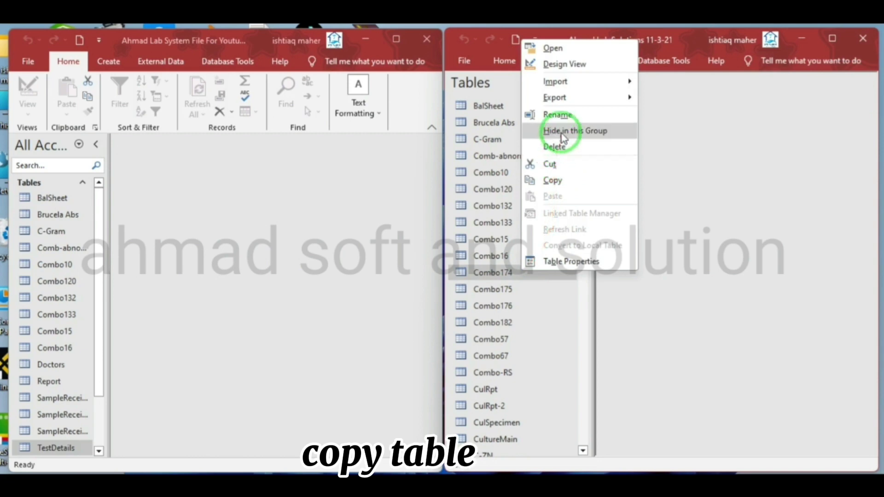
left_click(562, 122)
right_click(500, 273)
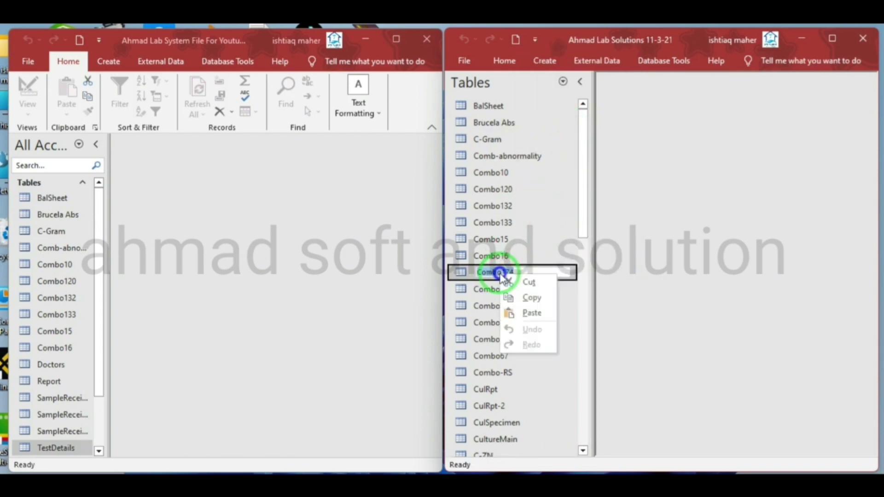
left_click(526, 299)
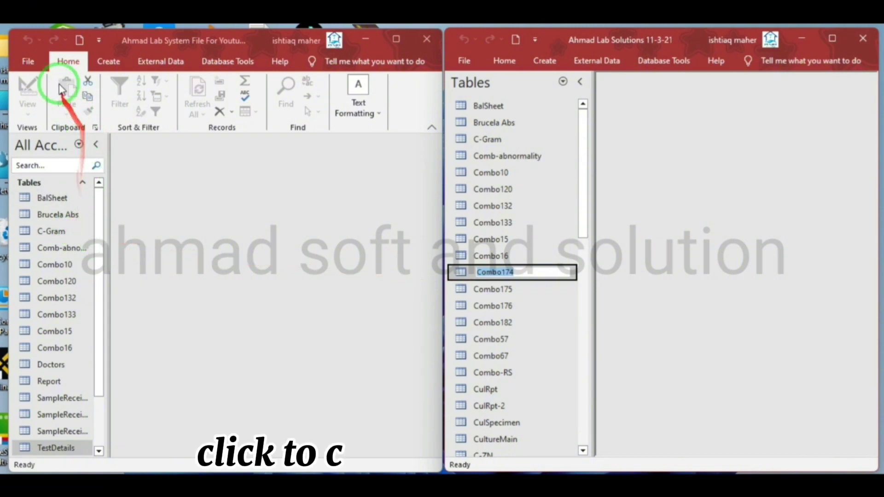
Create a new table in the Ahmad Lab System database, save it as Combo174 and show it in Design View.
left_click(111, 66)
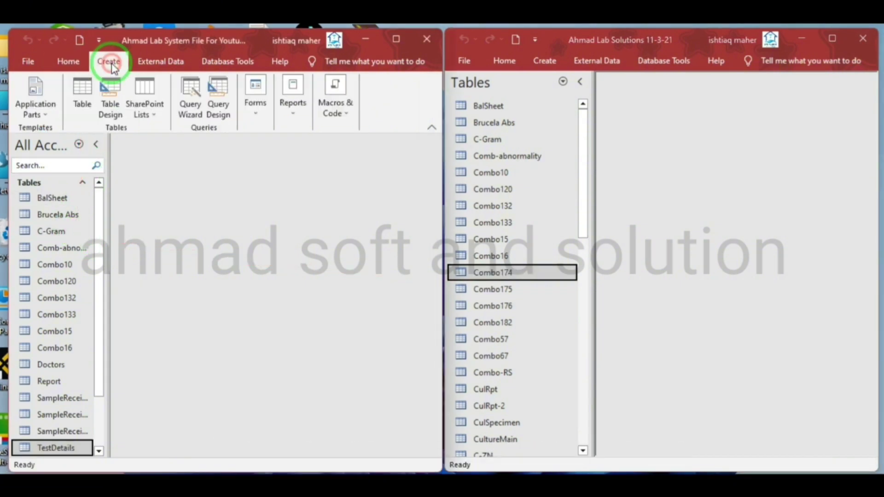
left_click(77, 96)
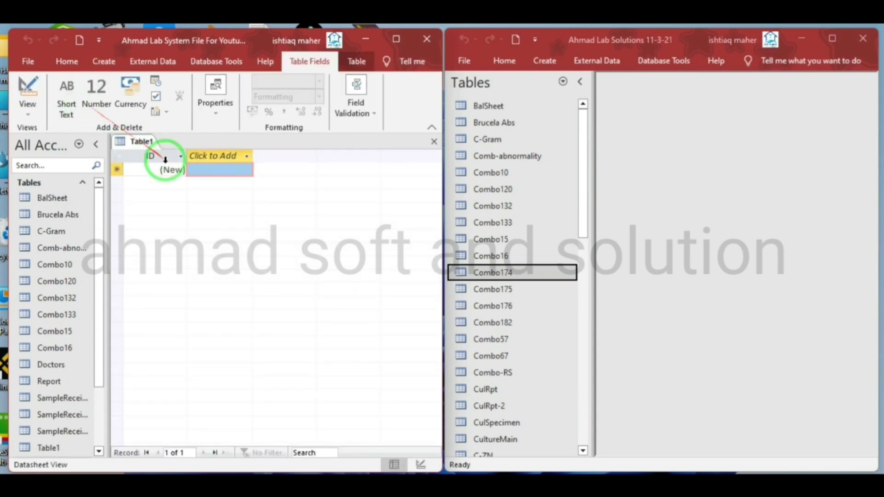
right_click(139, 143)
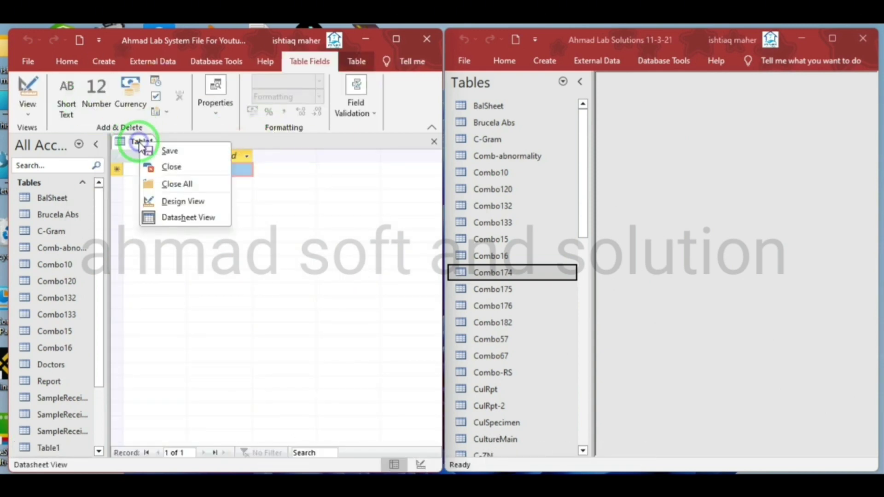
left_click(174, 202)
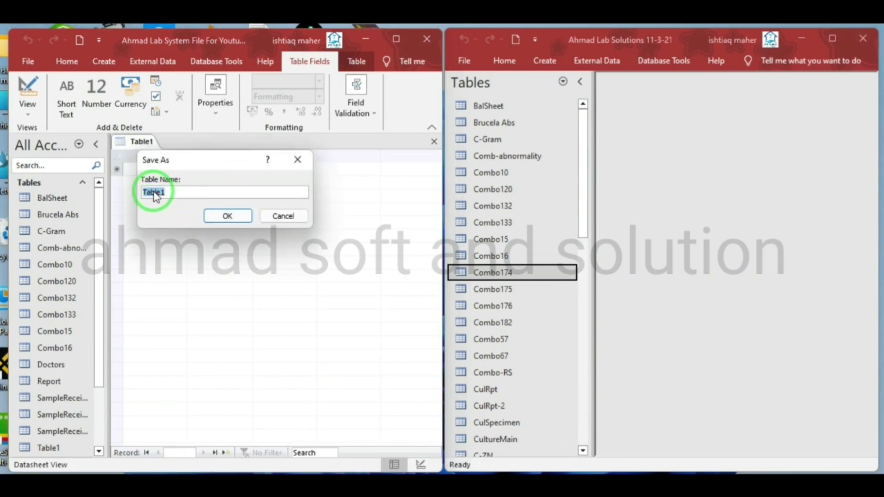
left_click(215, 216)
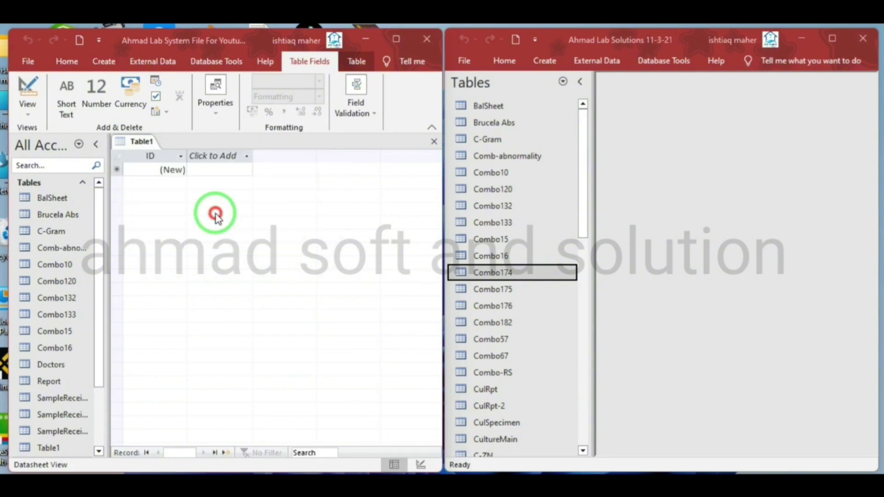
Open the original Combo174 table in Design View and copy its field name Result into the row below ID in the new table.
right_click(484, 275)
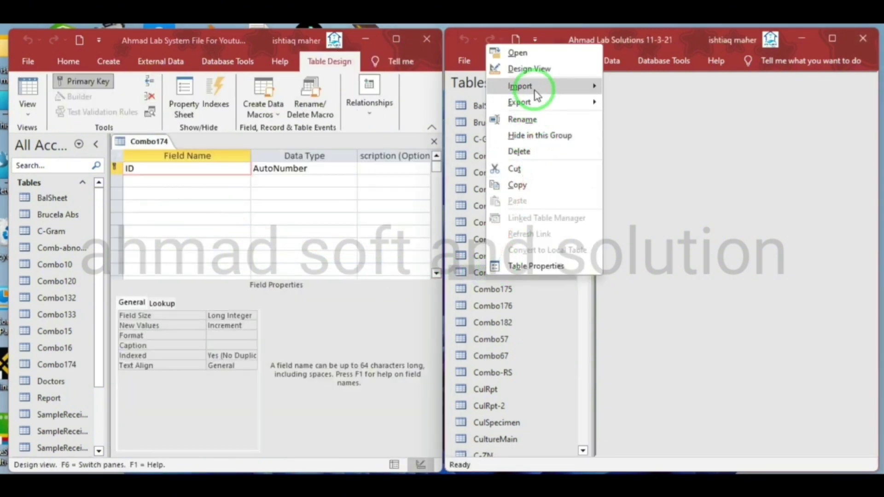
left_click(534, 72)
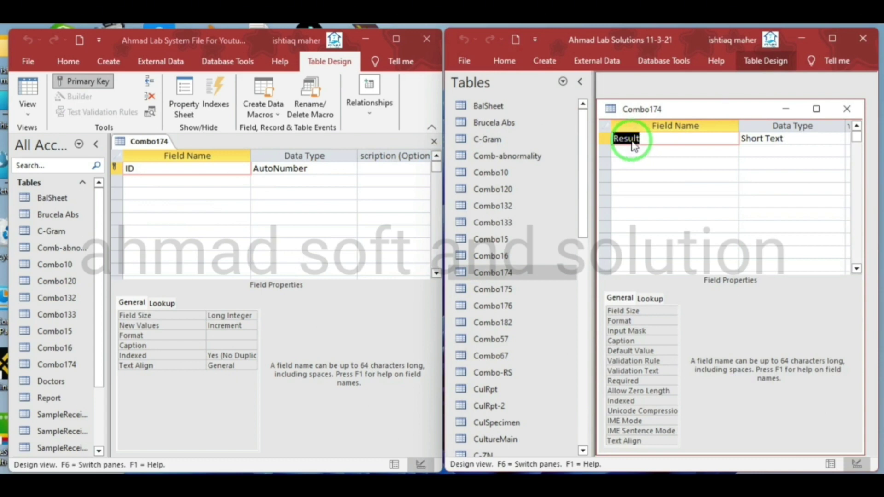
left_click(649, 164)
left_click(643, 143)
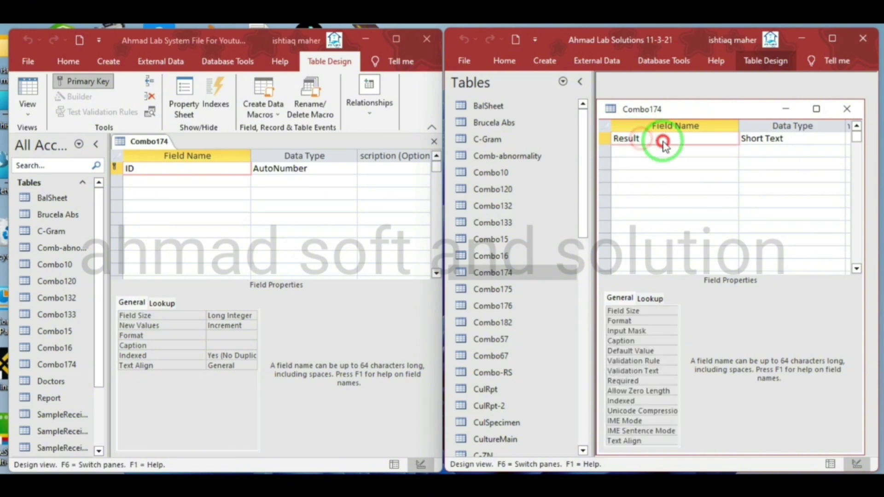
left_click(675, 164)
key("Up")
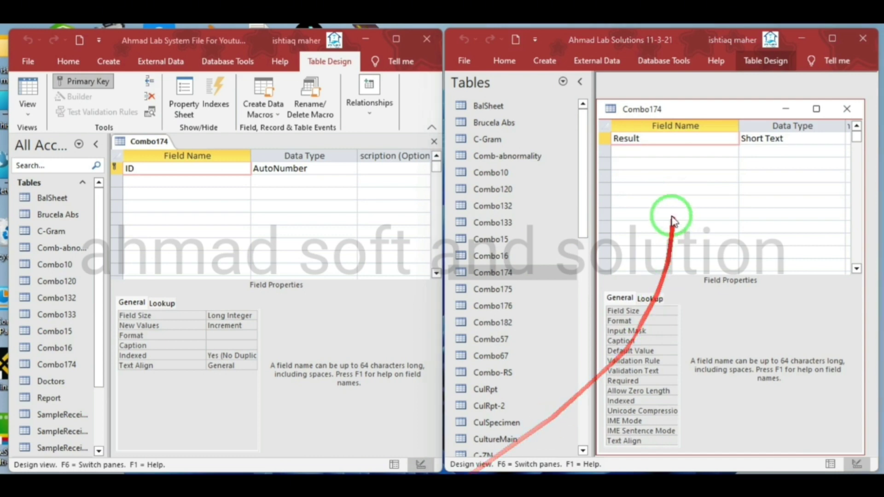
left_click(645, 139)
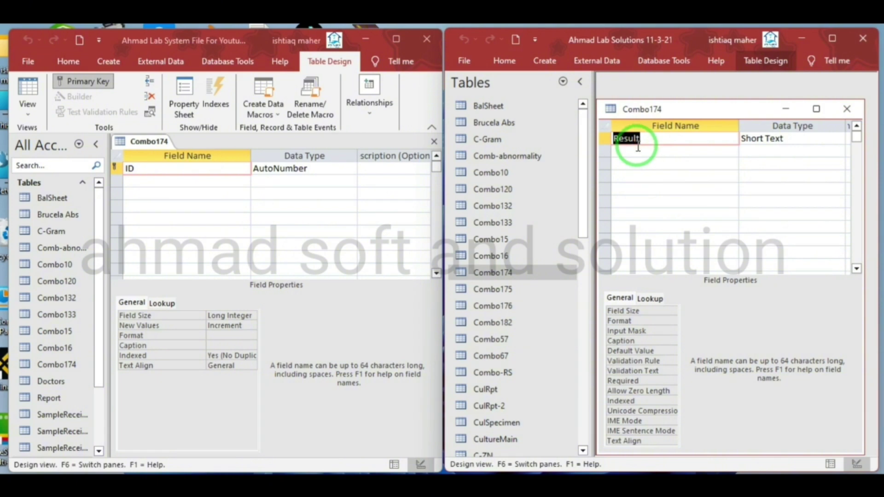
left_click(141, 183)
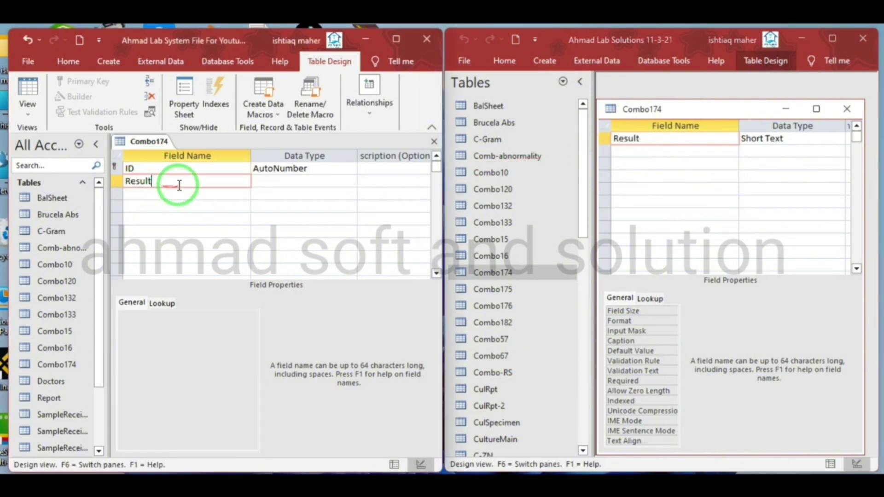
Delete the ID primary key field from the new Combo174 table and save the table design.
right_click(118, 168)
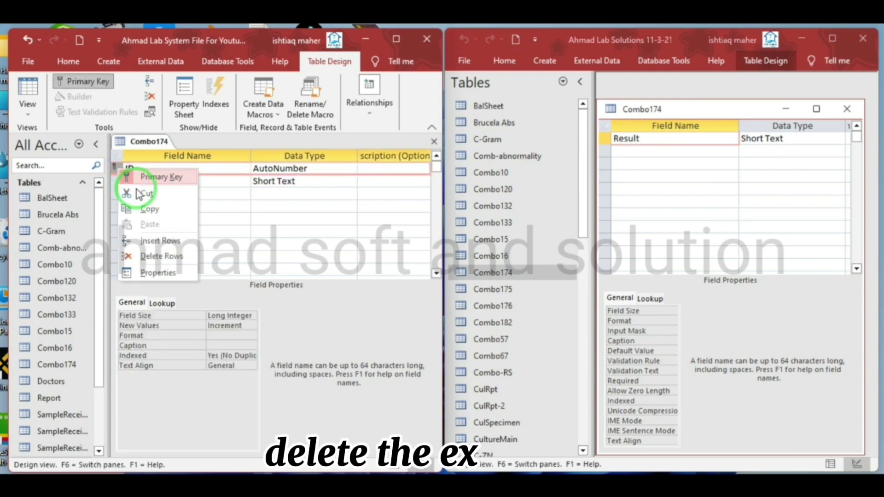
left_click(157, 258)
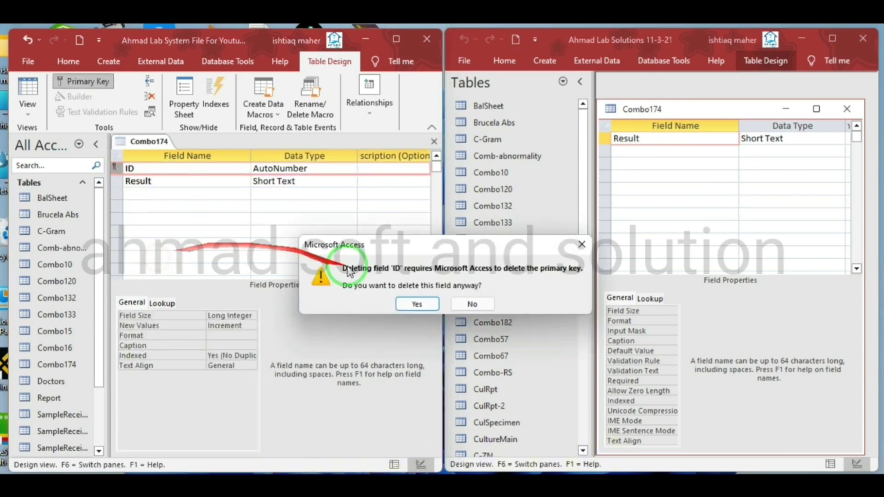
left_click(412, 301)
right_click(148, 141)
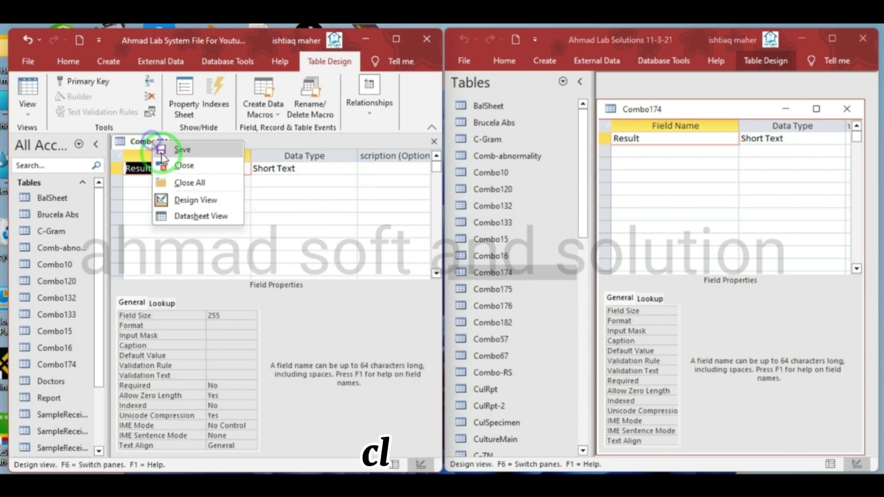
left_click(173, 149)
Show both Combo174 tables in Datasheet View.
right_click(148, 140)
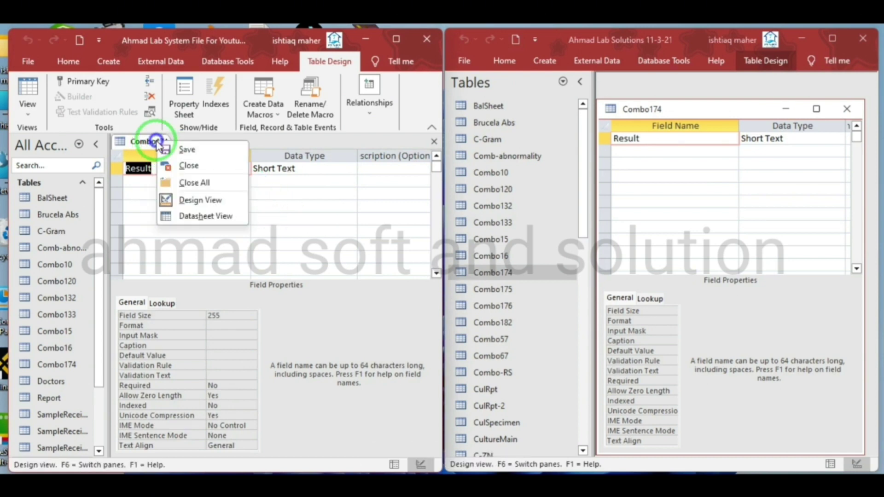
left_click(188, 215)
left_click(623, 112)
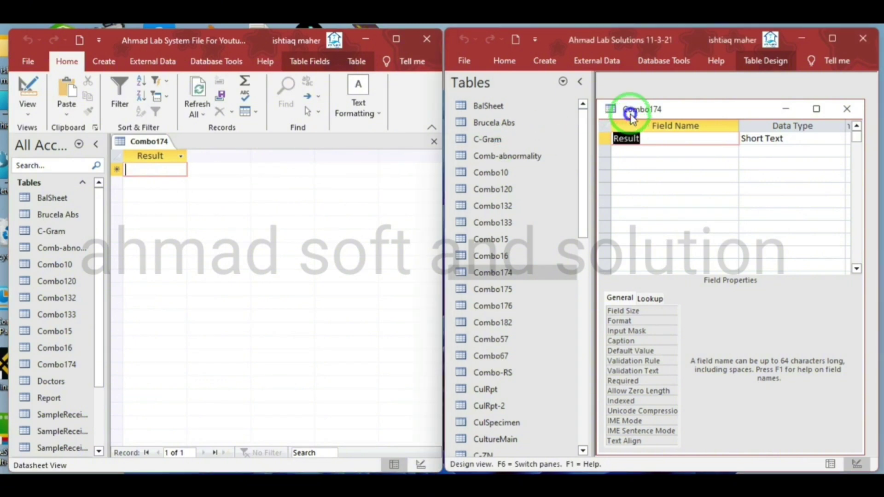
right_click(632, 115)
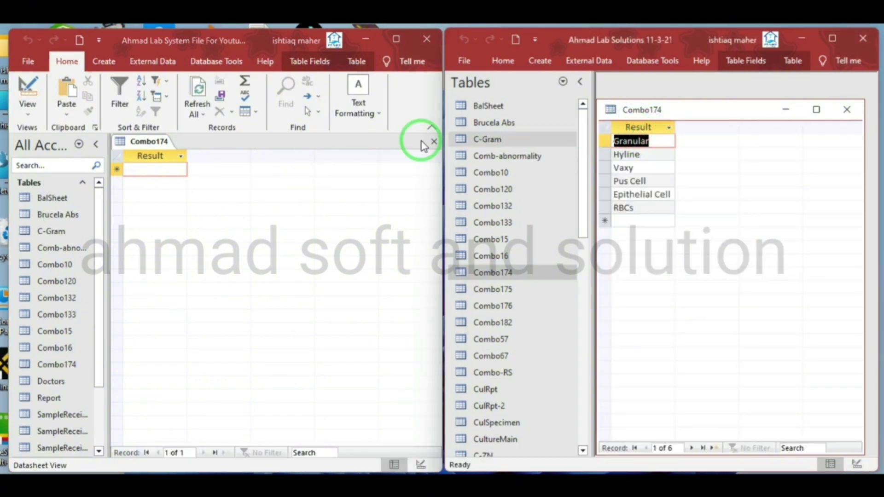
Copy the values Granular and Hyline from the original Combo174 table into the first two Result records of the new table.
left_click(149, 171)
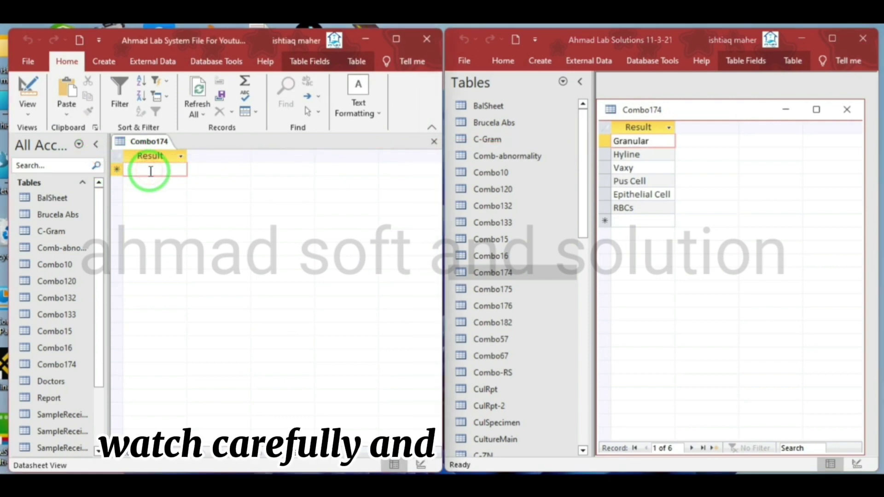
key("ctrl+v")
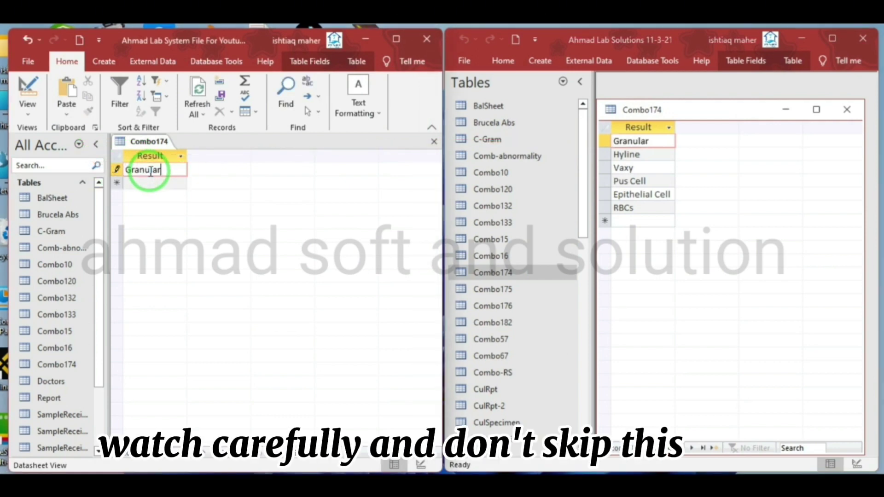
left_click(640, 154)
left_click(649, 154)
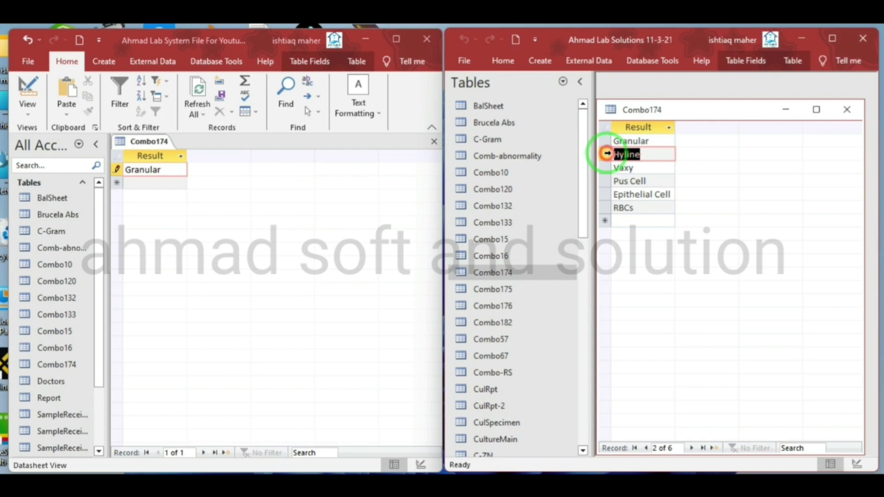
left_click(156, 185)
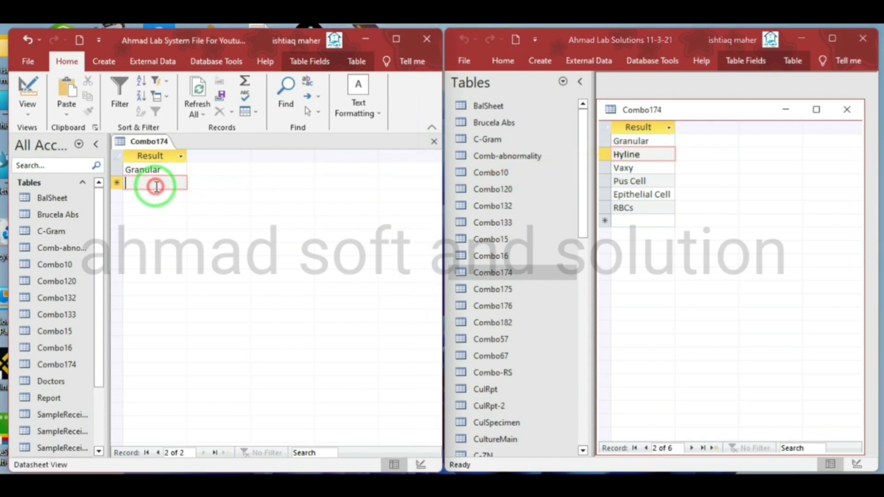
Copy the values Vaxy and Pus Cell into the third and fourth Result records of the new Combo174 table.
left_click(650, 169)
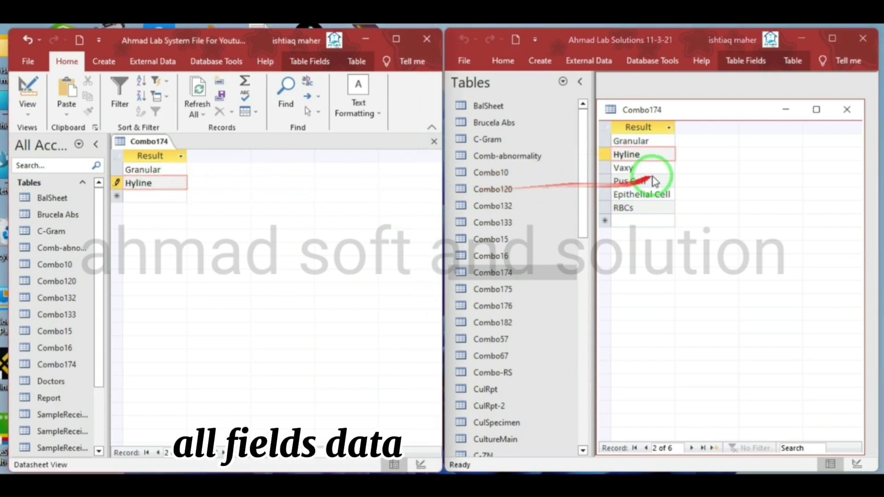
left_click_drag(650, 168, 618, 167)
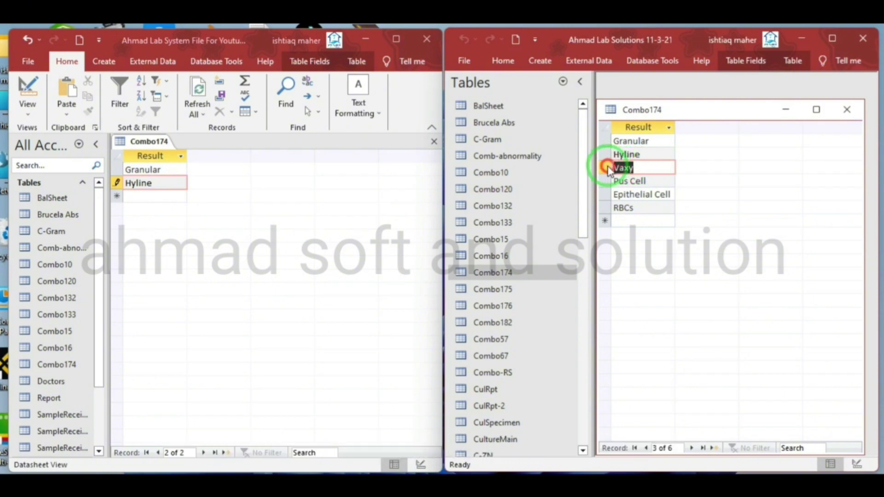
left_click(143, 198)
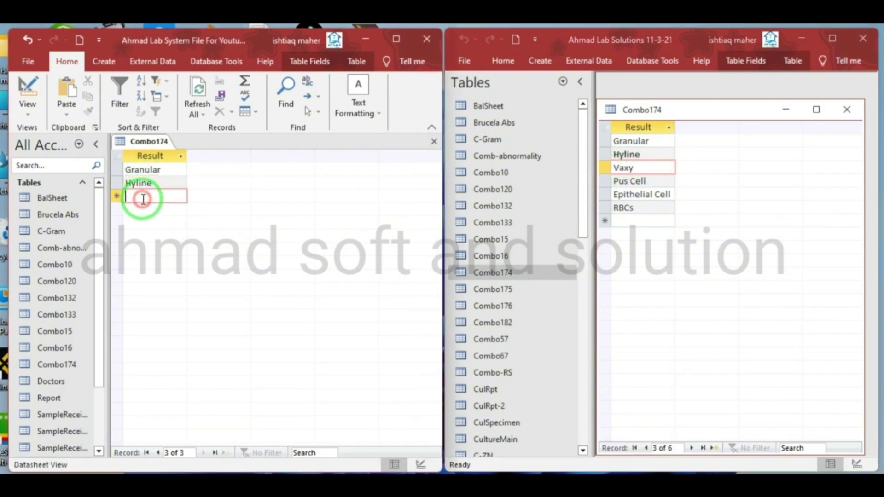
left_click(652, 180)
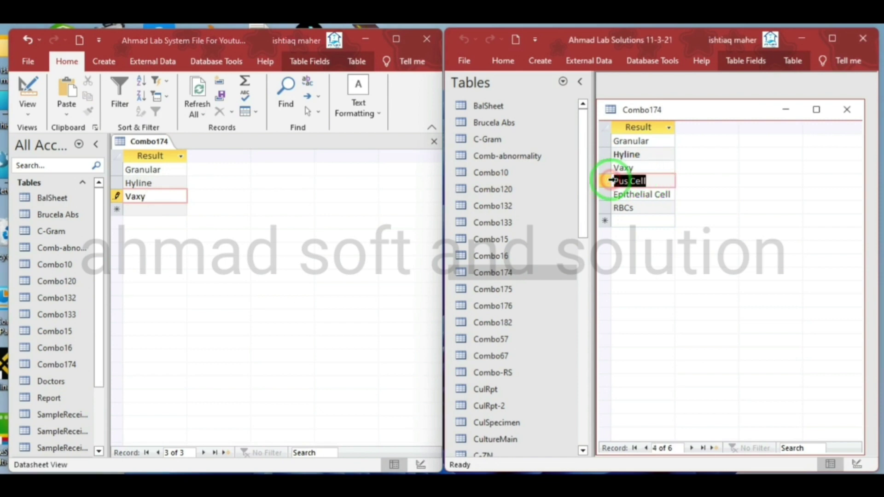
left_click(163, 211)
type("Pus Cell")
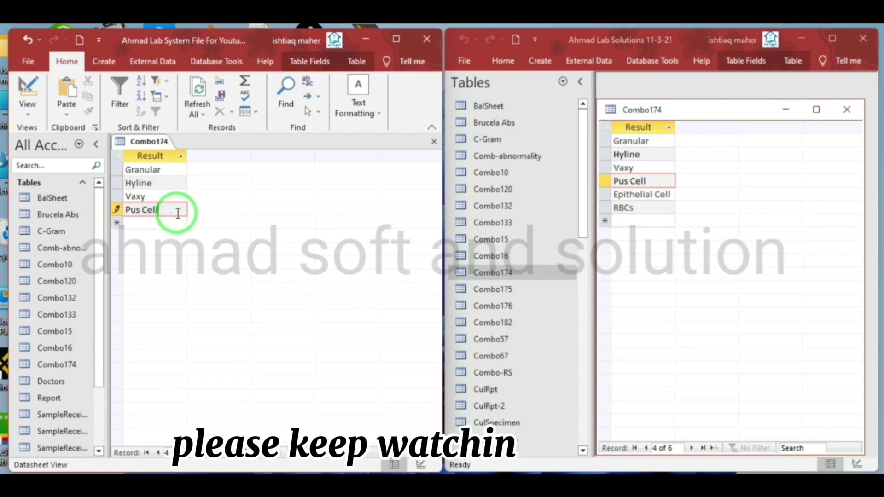
Copy the values Epithelial Cell and RBCs from the original Combo174 table into the fifth and sixth Result records of the new table.
left_click(669, 194)
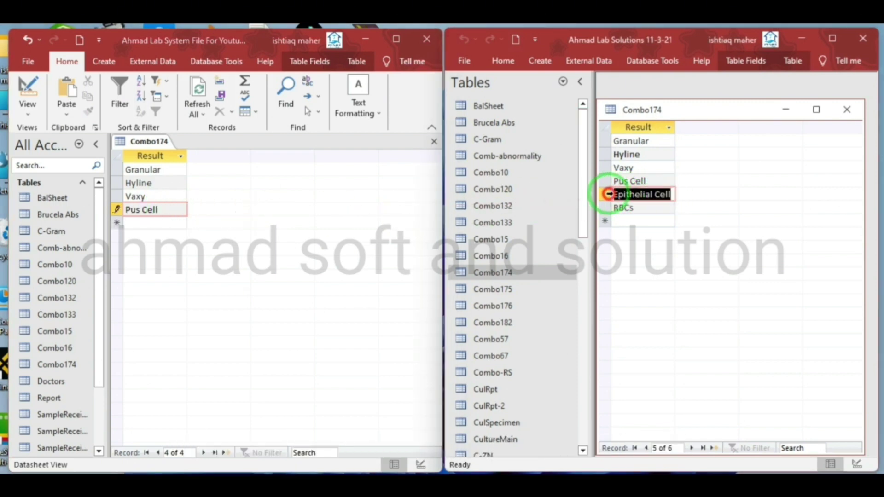
left_click_drag(601, 199, 166, 221)
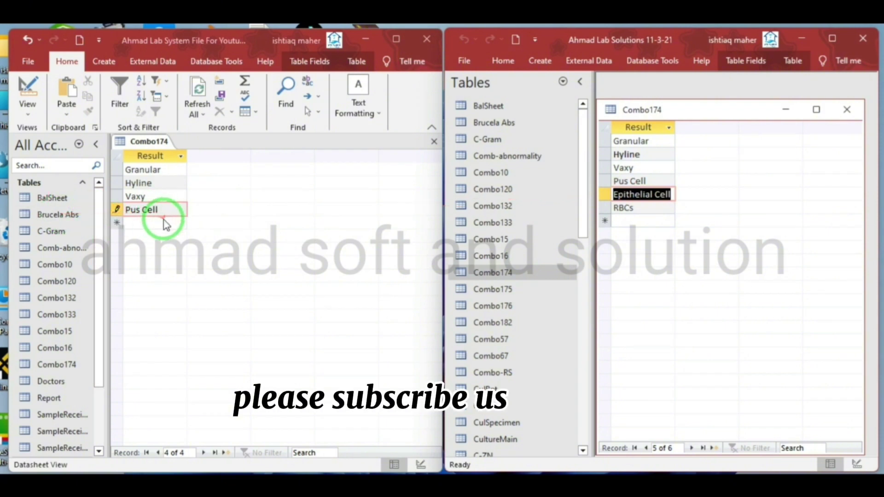
left_click(162, 221)
type("Epithelial Cell")
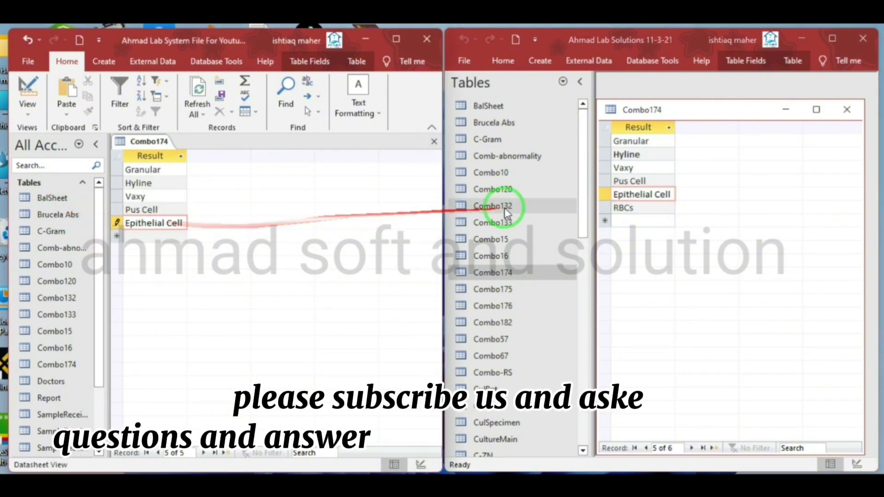
left_click(658, 207)
double_click(658, 207)
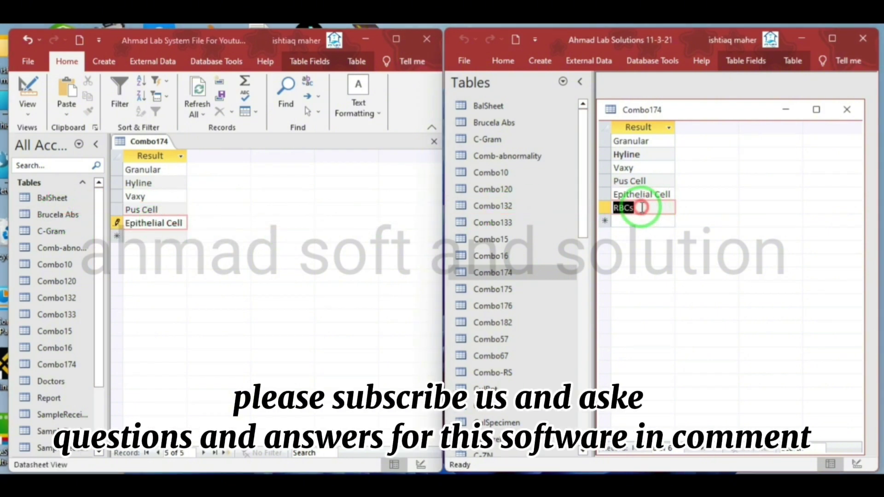
left_click_drag(642, 207, 308, 235)
left_click(171, 239)
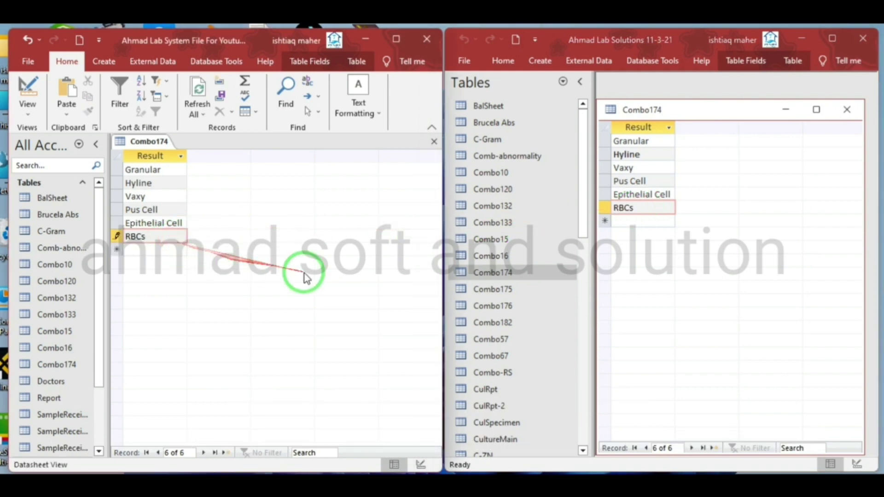
Save the new Combo174 table and close both Combo174 tables.
right_click(137, 143)
left_click(179, 159)
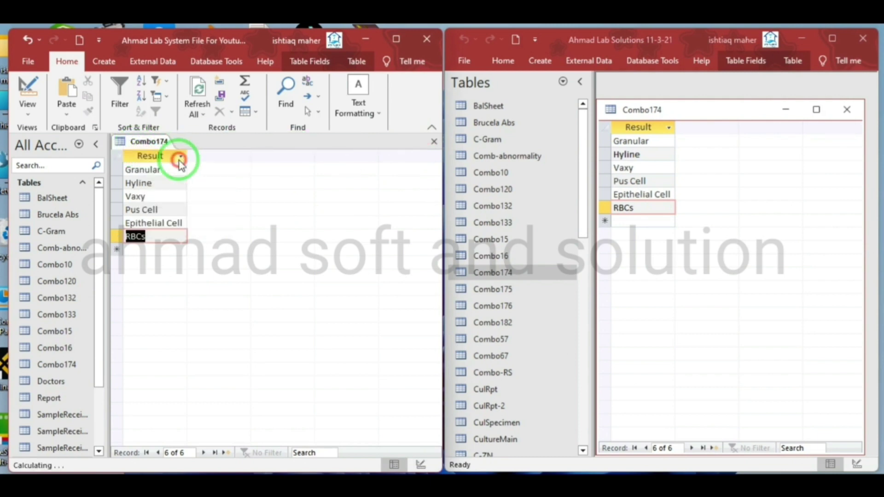
left_click(433, 142)
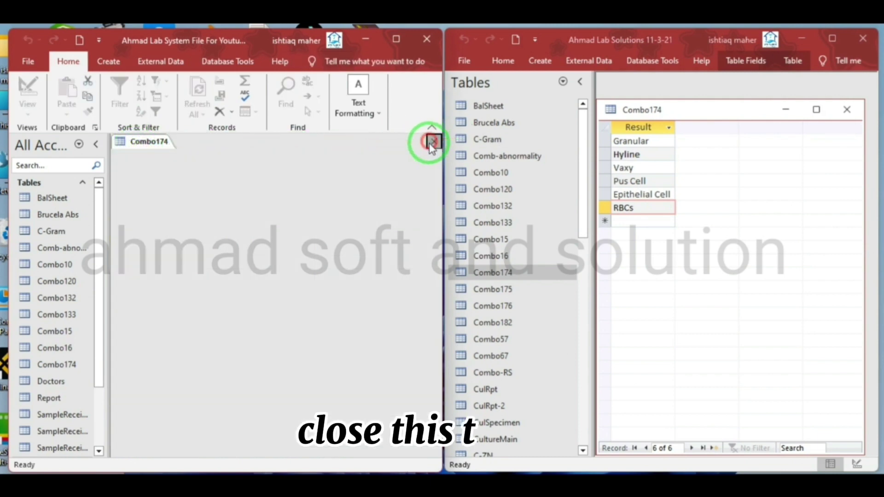
left_click(846, 109)
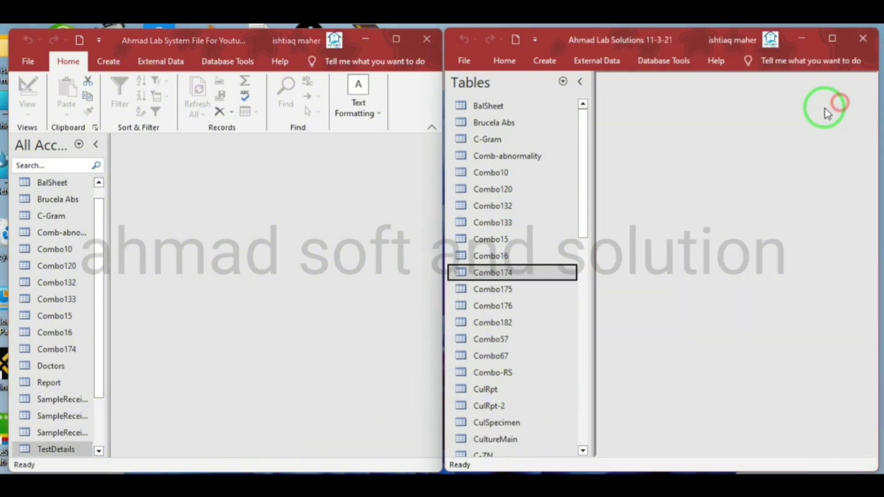
Create a new table in the Ahmad Lab System database and save it as Combo175, reusing the original table's name.
left_click(521, 288)
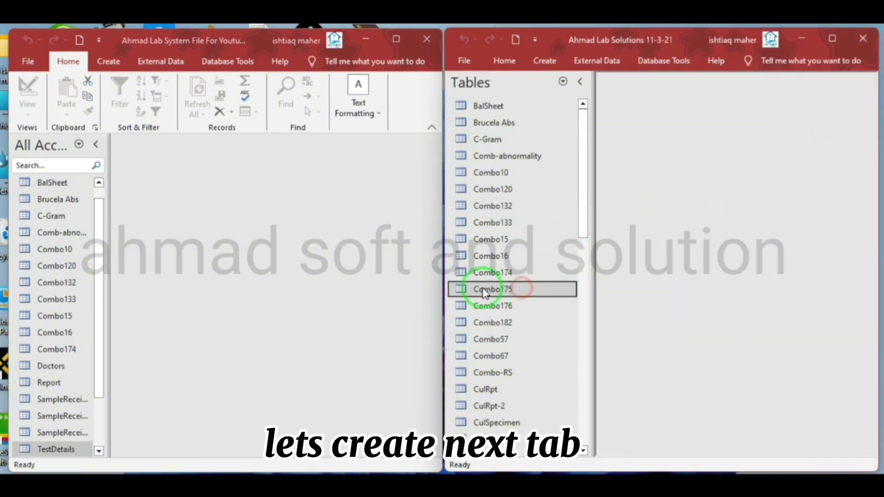
right_click(498, 291)
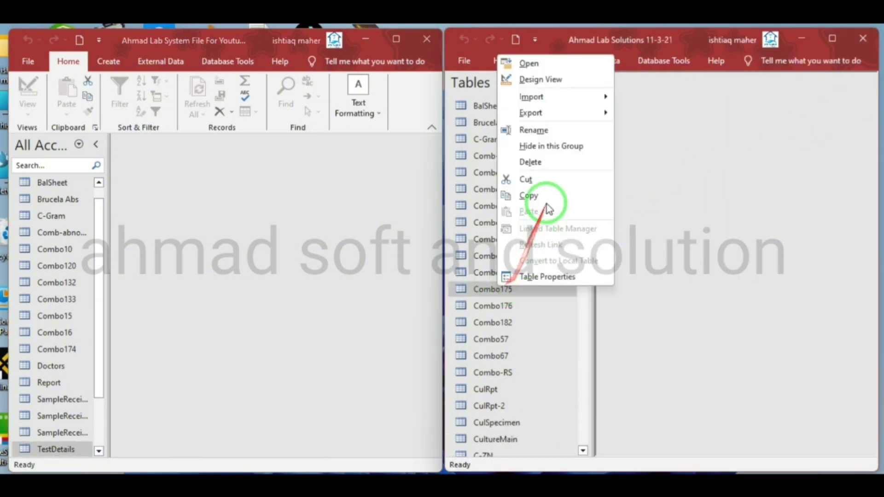
left_click(533, 130)
key("ctrl+c")
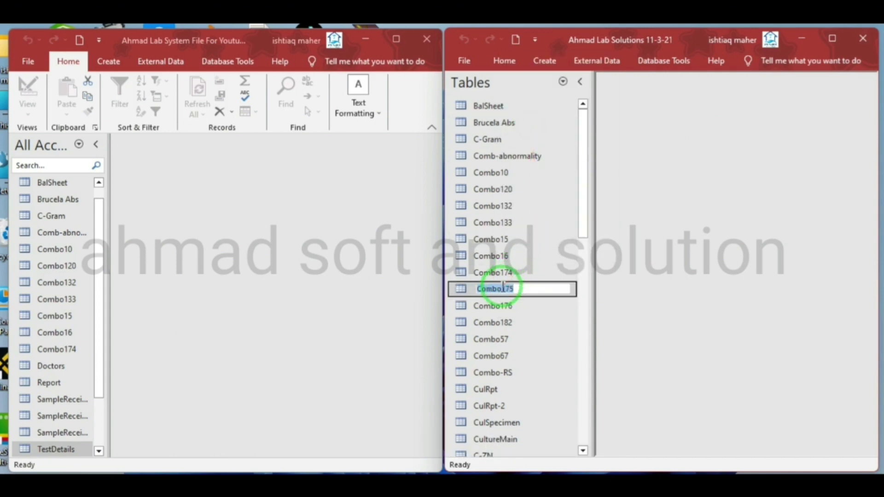
left_click(108, 62)
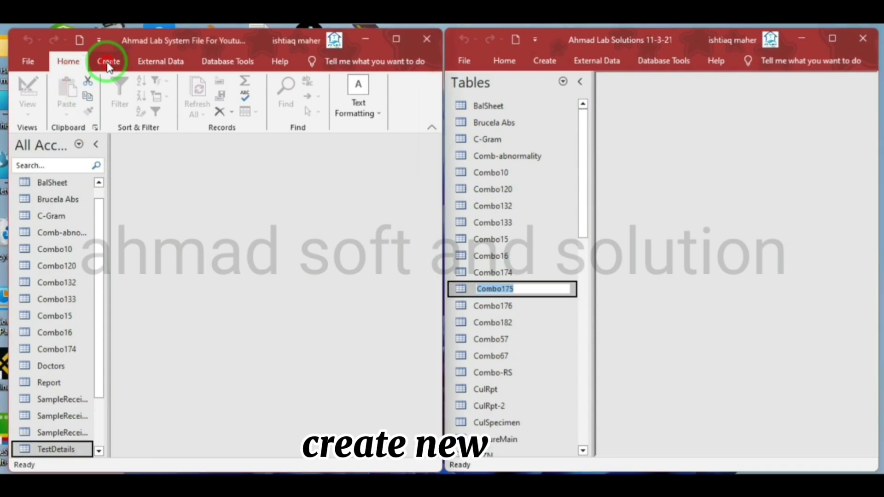
left_click(109, 63)
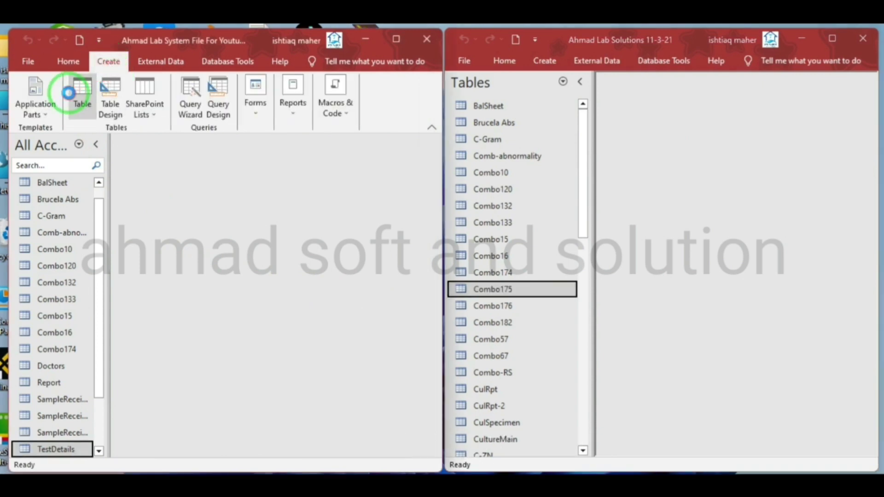
left_click(68, 93)
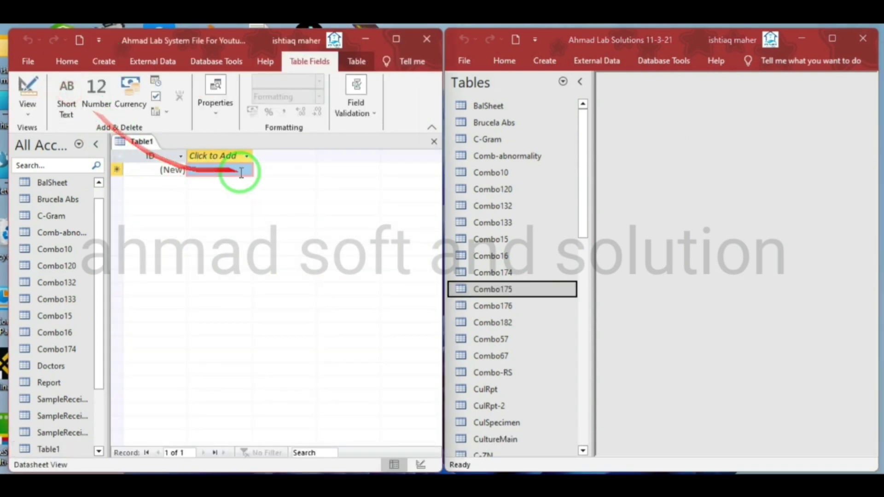
right_click(148, 143)
left_click(177, 151)
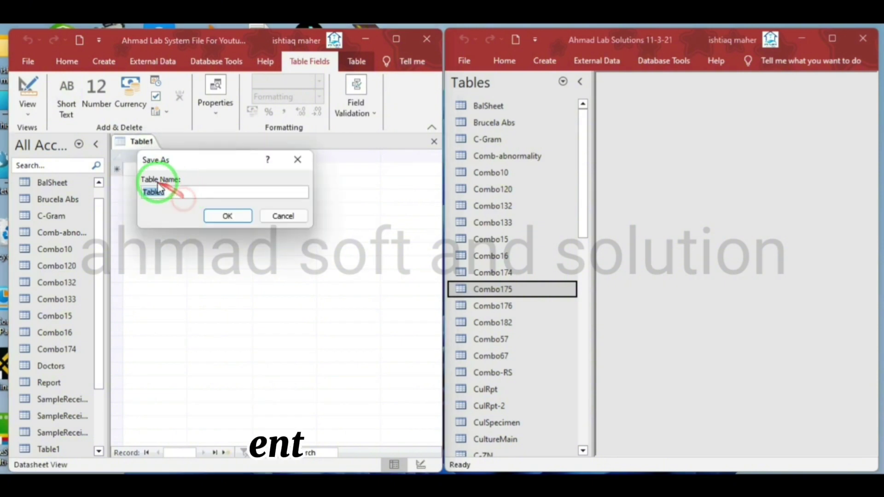
key("ctrl+v")
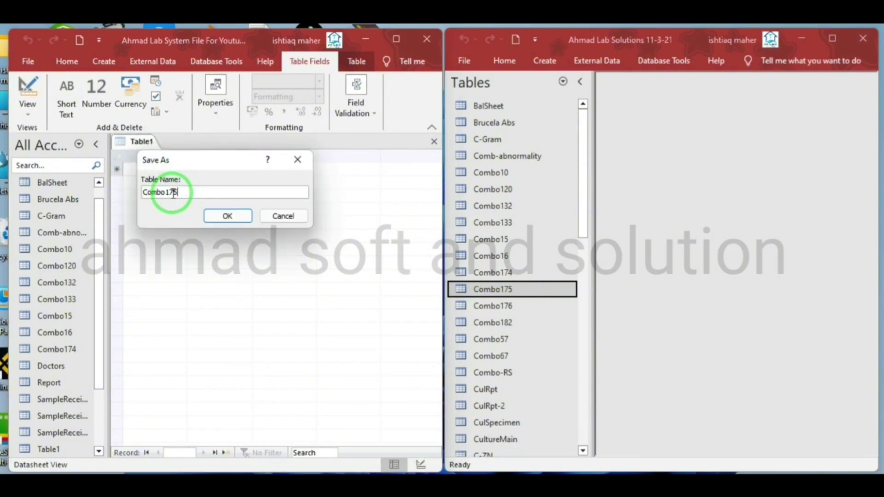
left_click(219, 215)
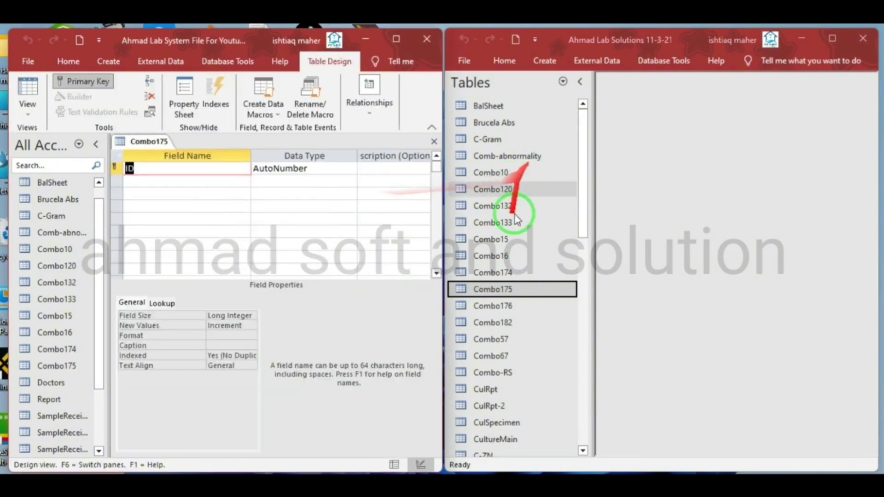
Open the original Combo175 table in Design View and add its Result field as Short Text to the new Combo175 table.
right_click(501, 288)
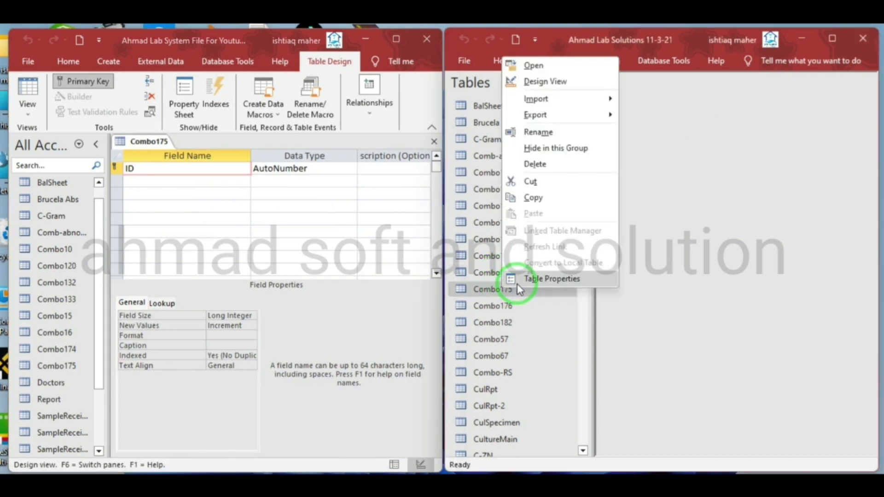
left_click(506, 306)
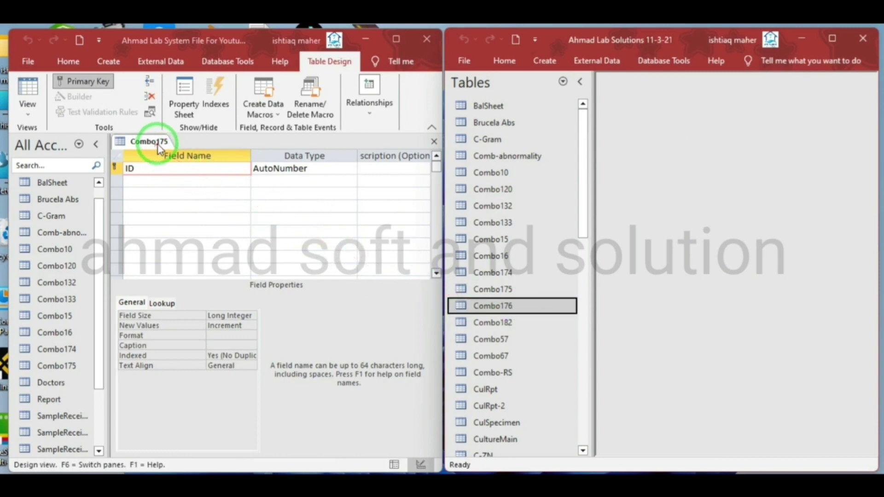
right_click(506, 288)
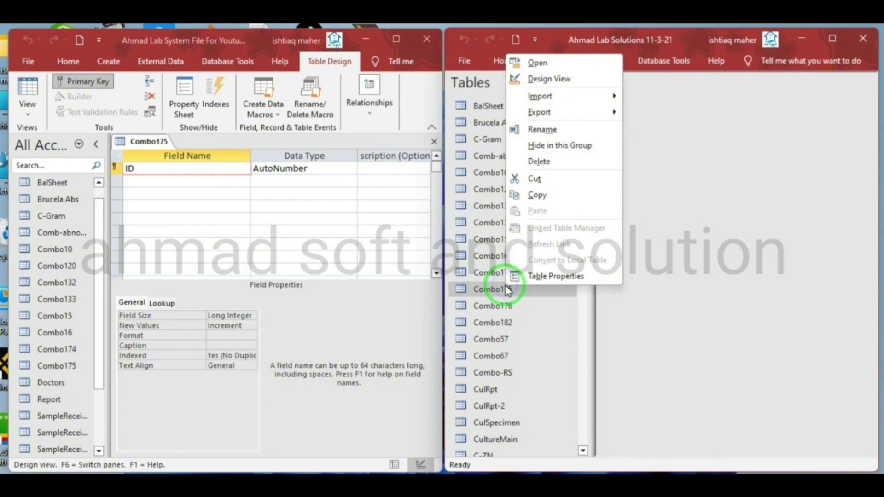
left_click(545, 85)
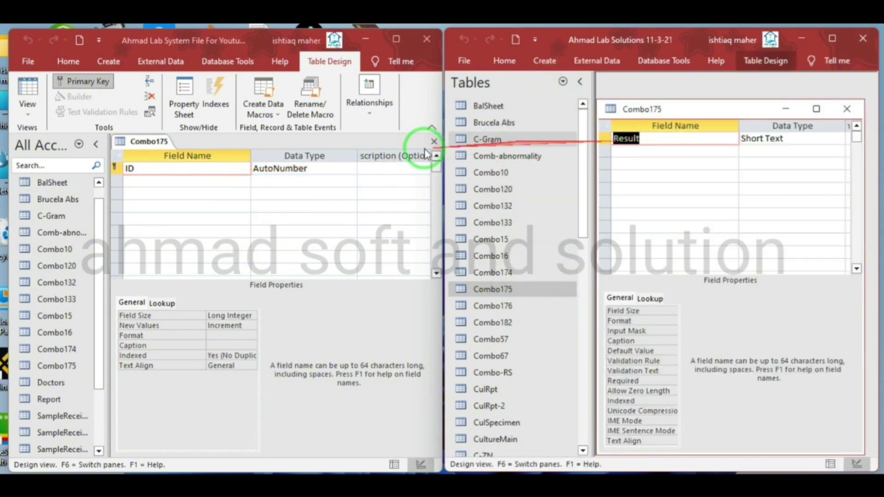
left_click(190, 181)
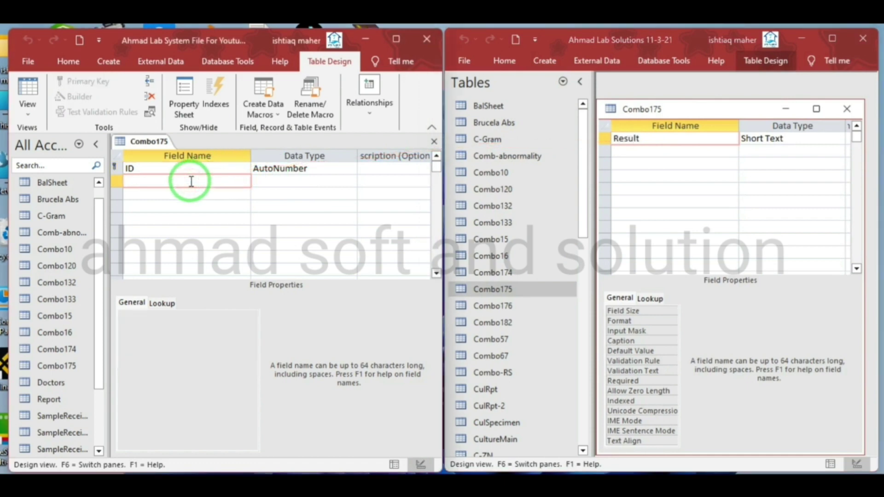
Delete the ID primary key field from the new Combo175 table and save the table design.
left_click(117, 167)
right_click(117, 168)
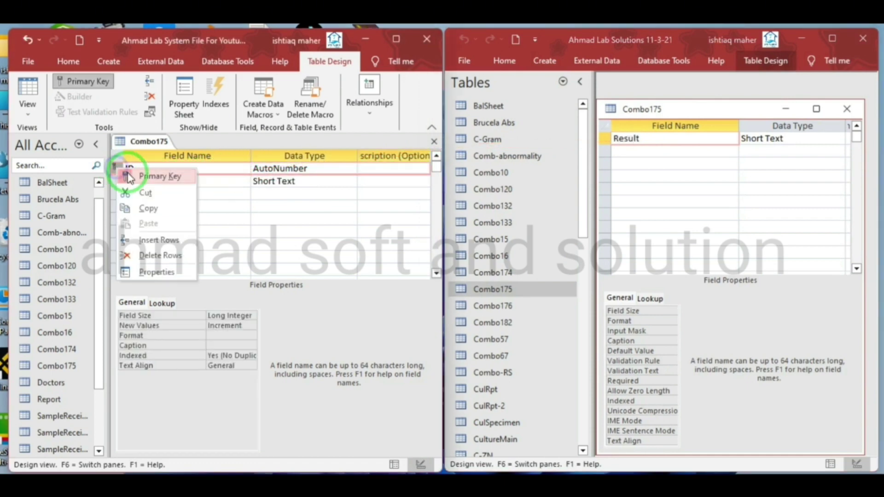
left_click(154, 255)
left_click(420, 303)
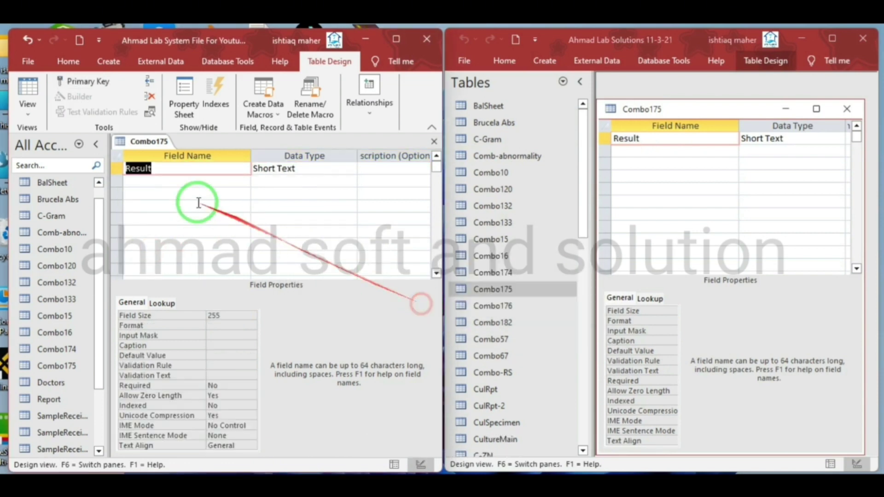
right_click(138, 141)
left_click(152, 151)
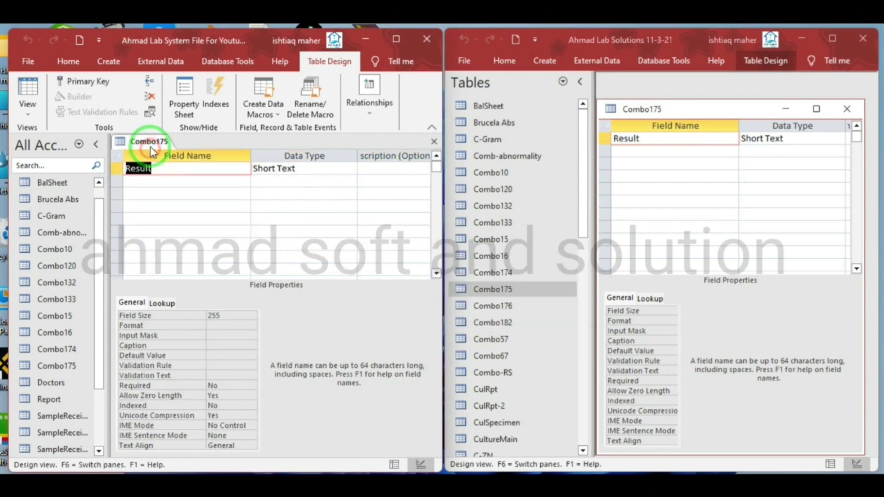
Show both Combo175 tables in Datasheet View.
right_click(150, 145)
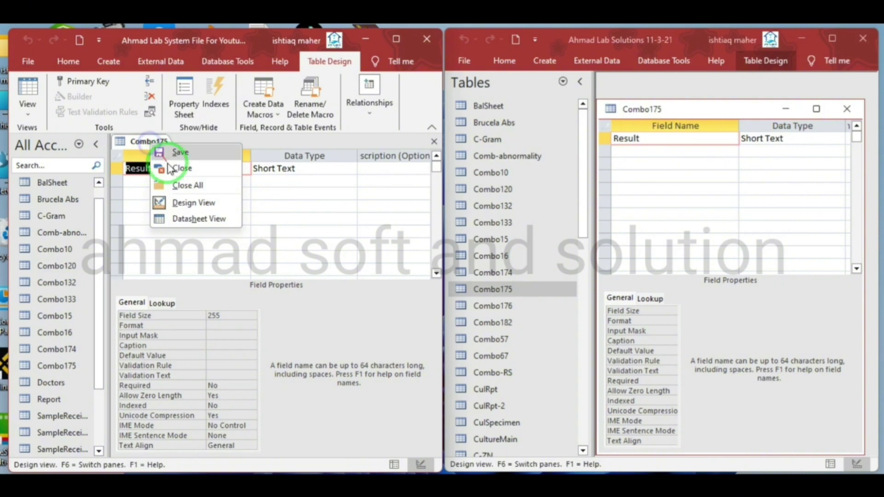
left_click(193, 216)
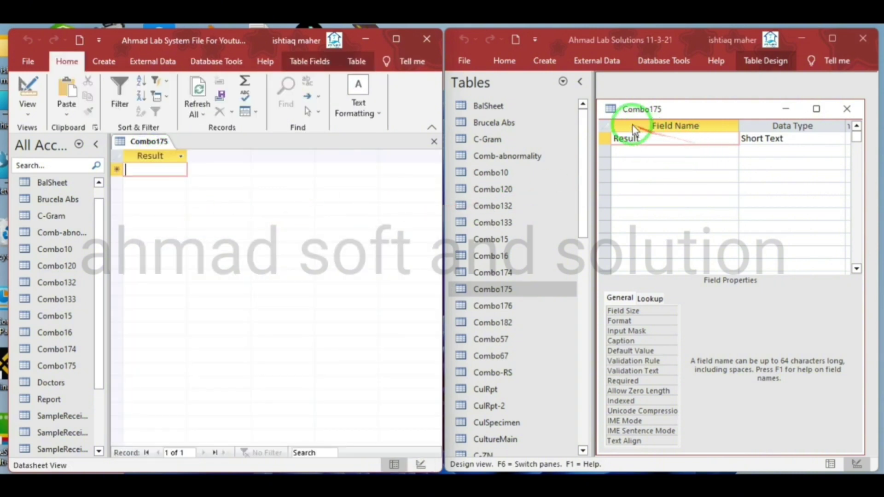
left_click(613, 115)
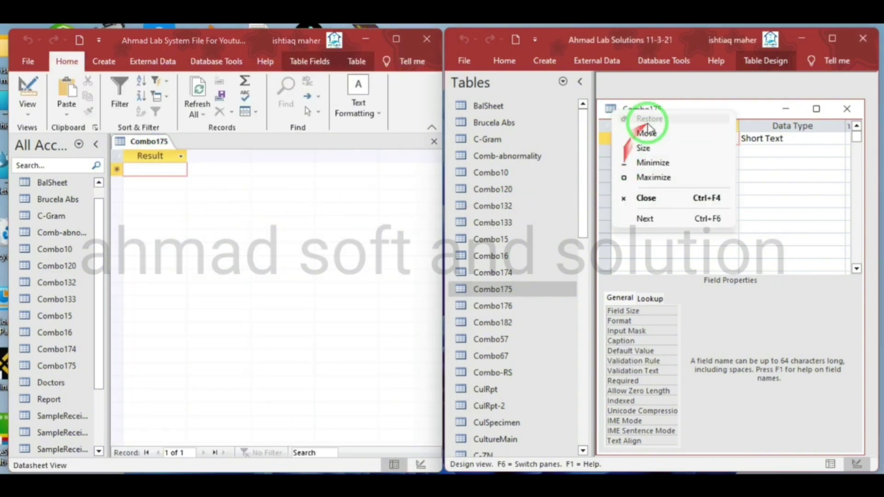
left_click(709, 100)
right_click(701, 109)
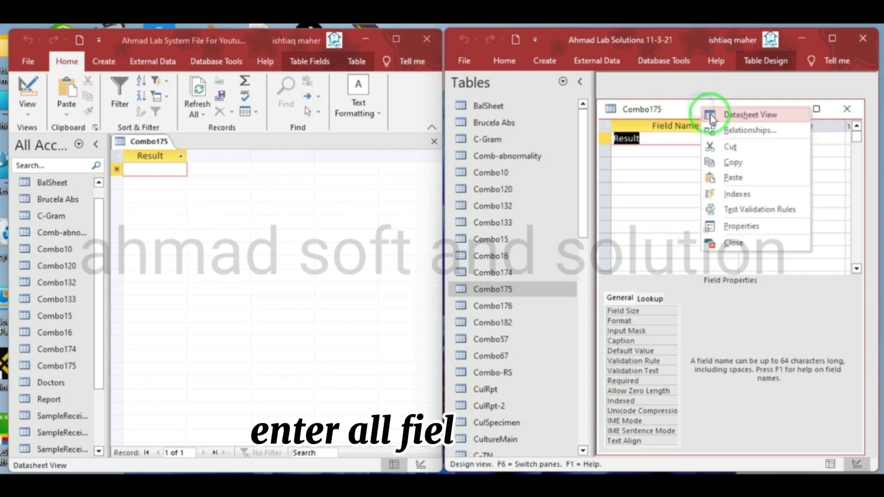
left_click(712, 114)
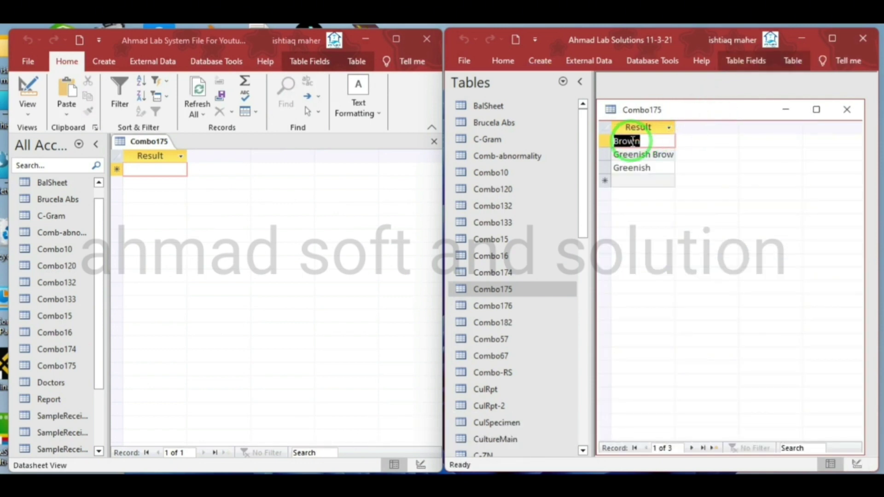
Copy the values Brown and Greenish Brow from the original Combo175 table into the first two Result records of the new table.
left_click_drag(632, 140, 152, 168)
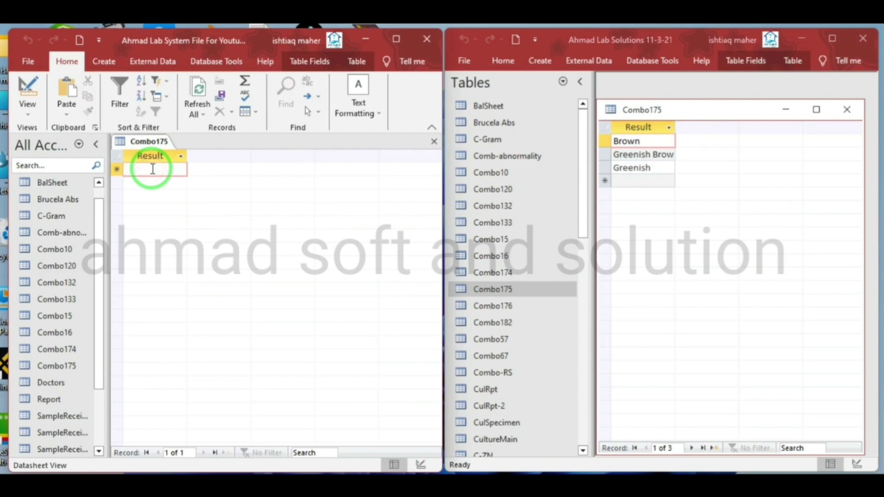
left_click(663, 155)
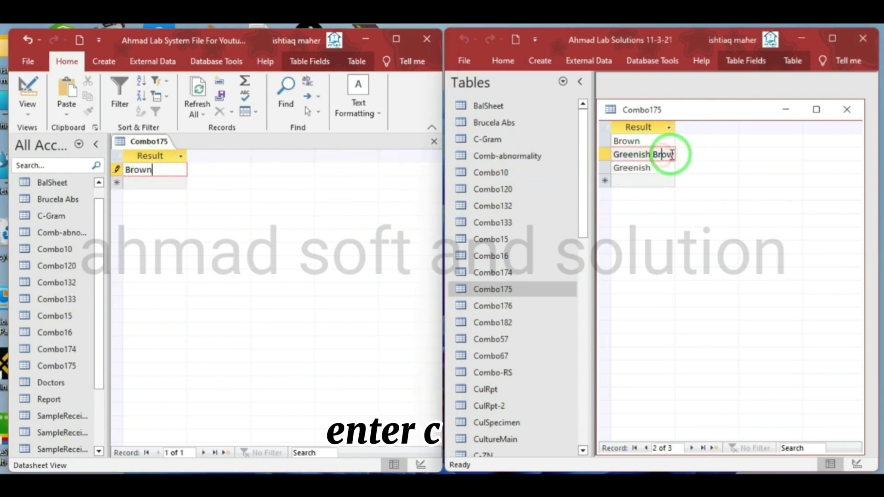
left_click_drag(673, 154, 589, 150)
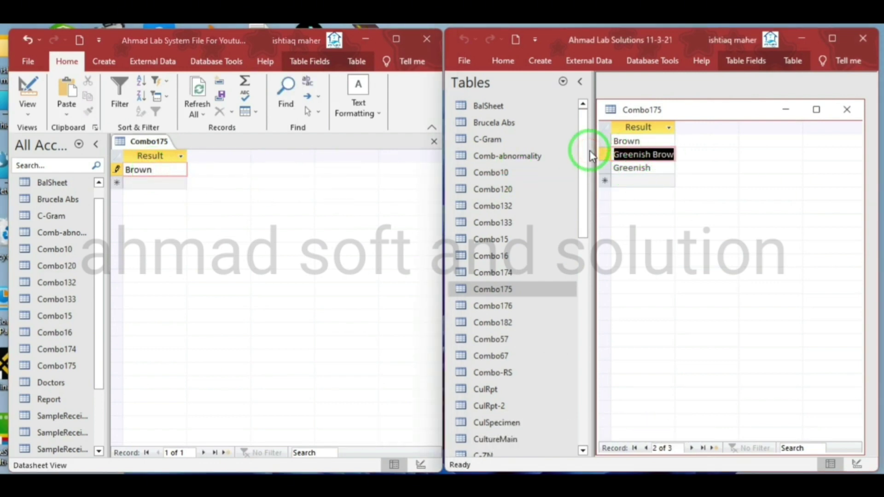
type("Brown")
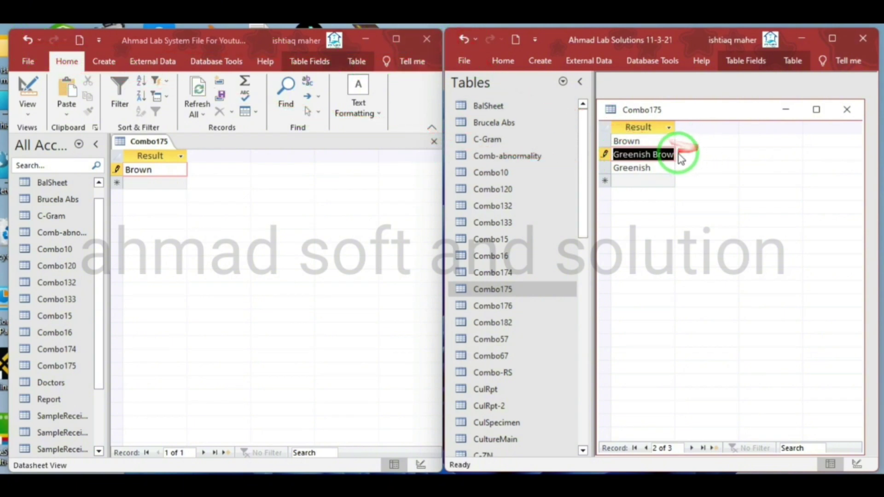
left_click(142, 182)
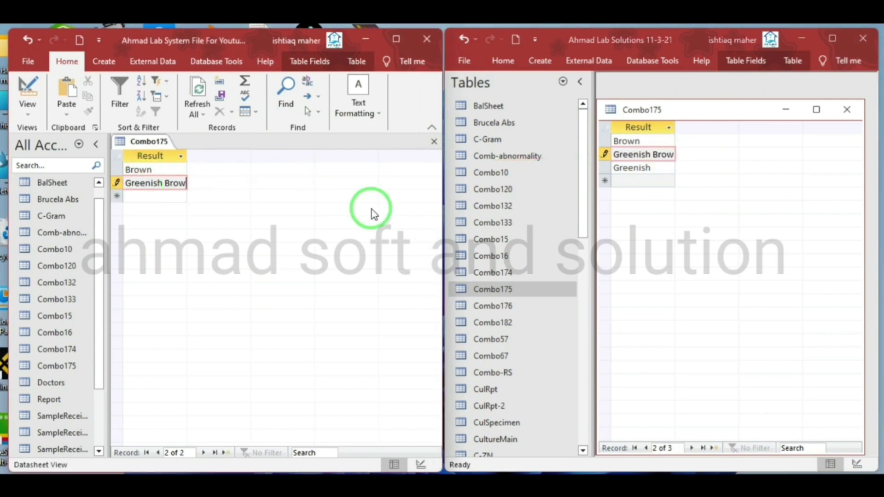
Copy Greenish from the original Combo175 into the new table's third Result record, save it, and close both Combo175 tables.
double_click(658, 168)
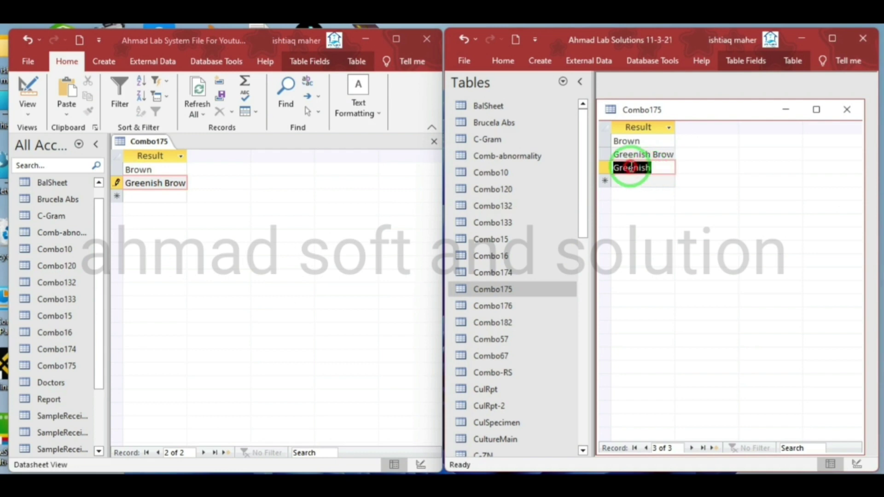
left_click(163, 198)
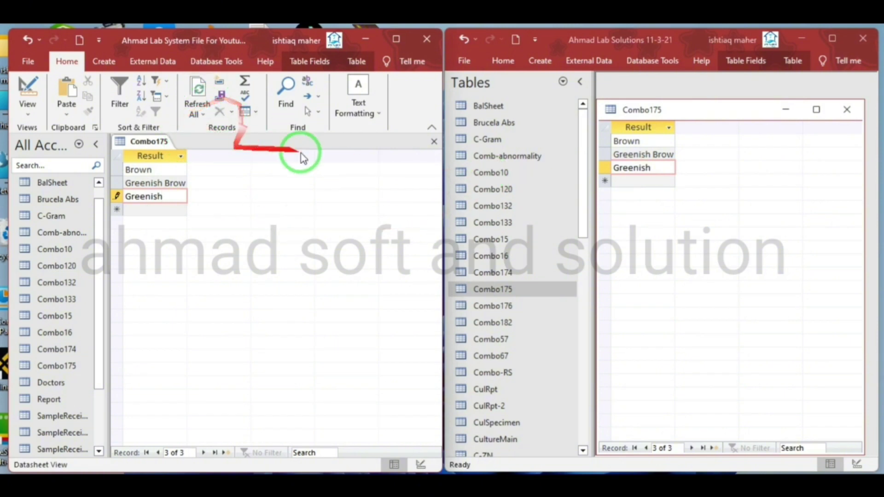
right_click(157, 141)
left_click(171, 149)
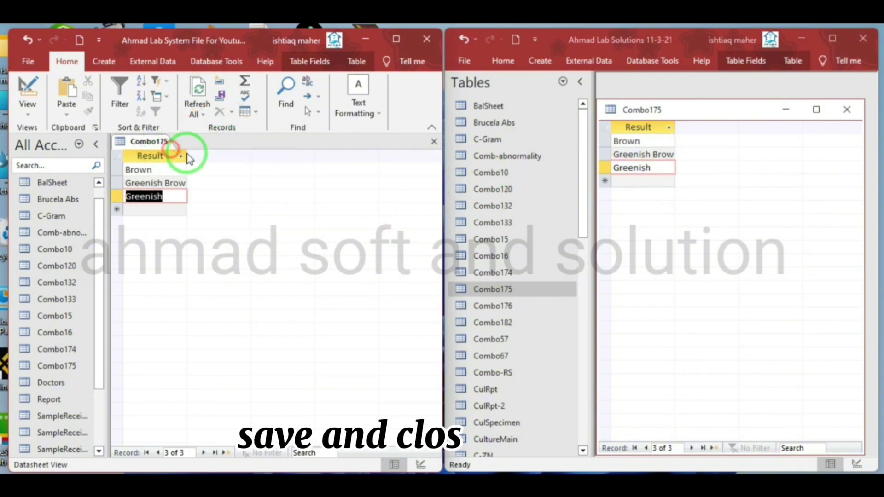
left_click(434, 141)
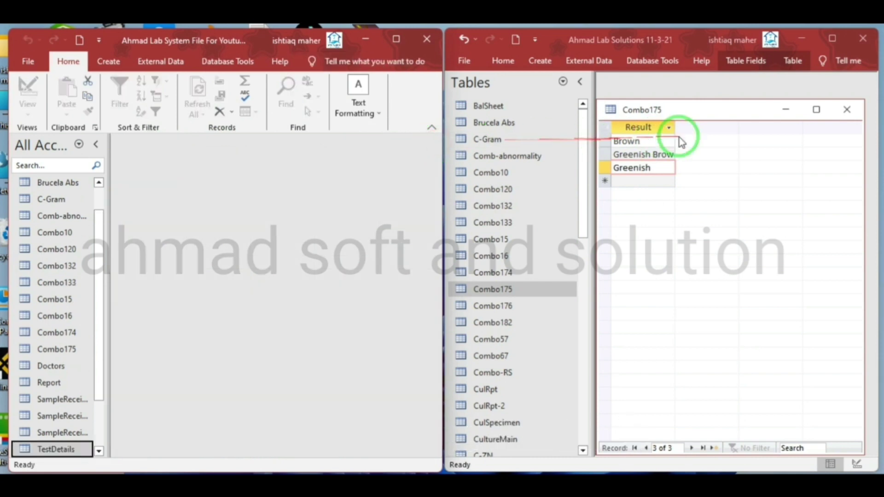
left_click(843, 112)
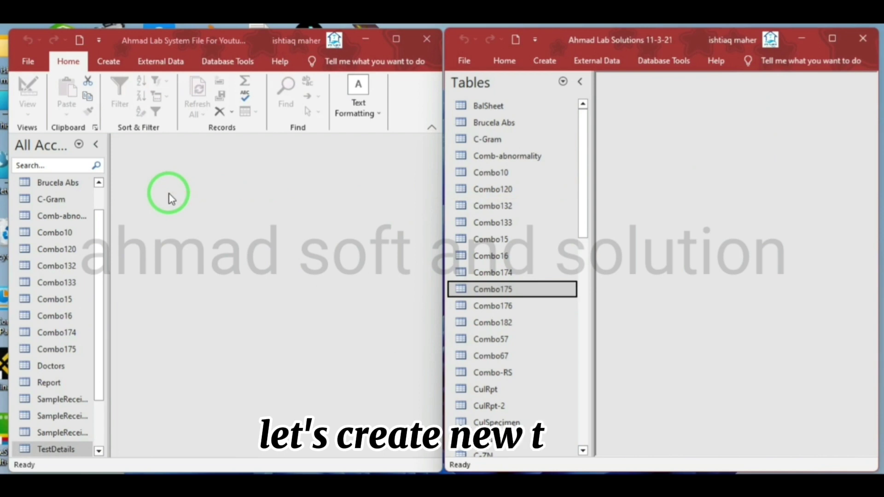
Create a new table in the Ahmad Lab System database, switching it to Design View and saving it under the original's name, Combo176.
right_click(508, 309)
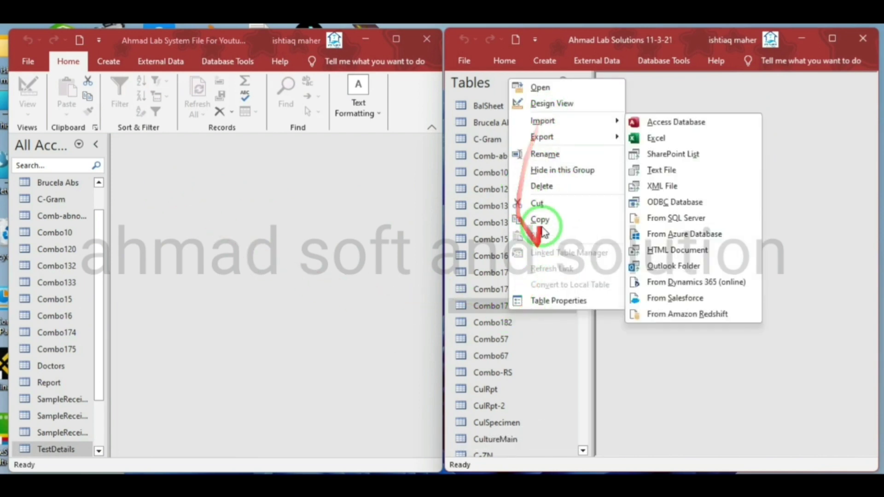
left_click(544, 153)
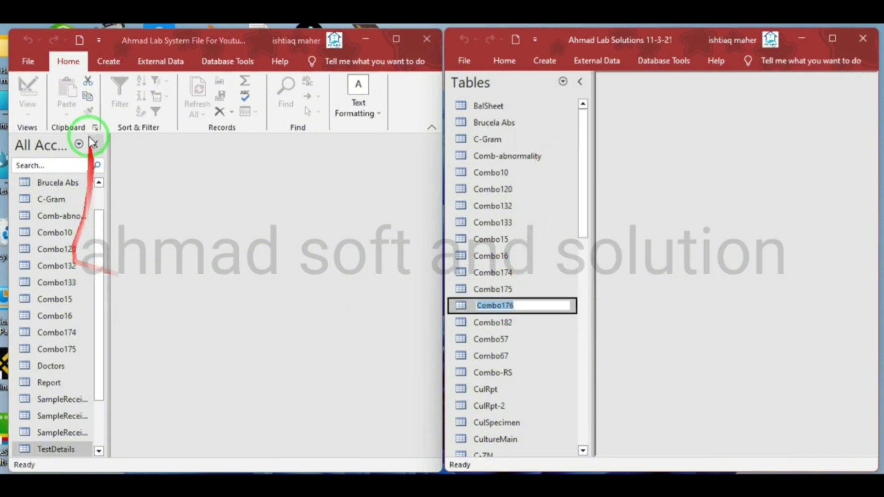
left_click(100, 69)
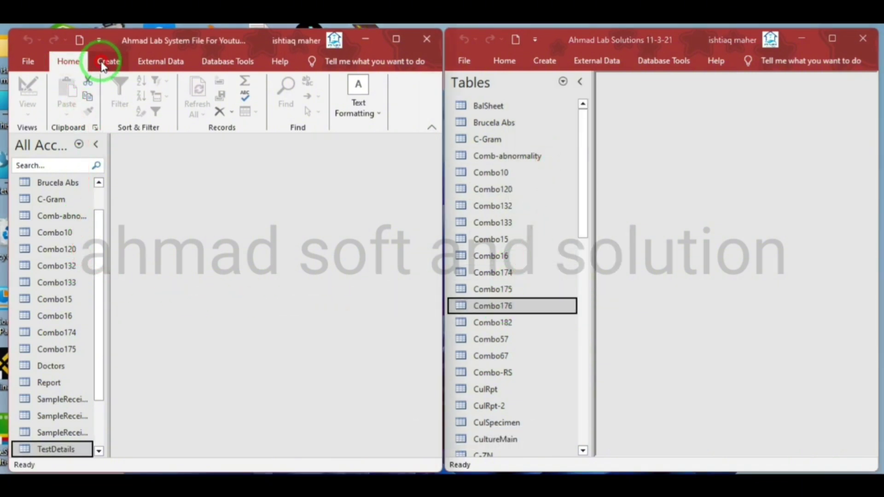
left_click(103, 67)
left_click(76, 105)
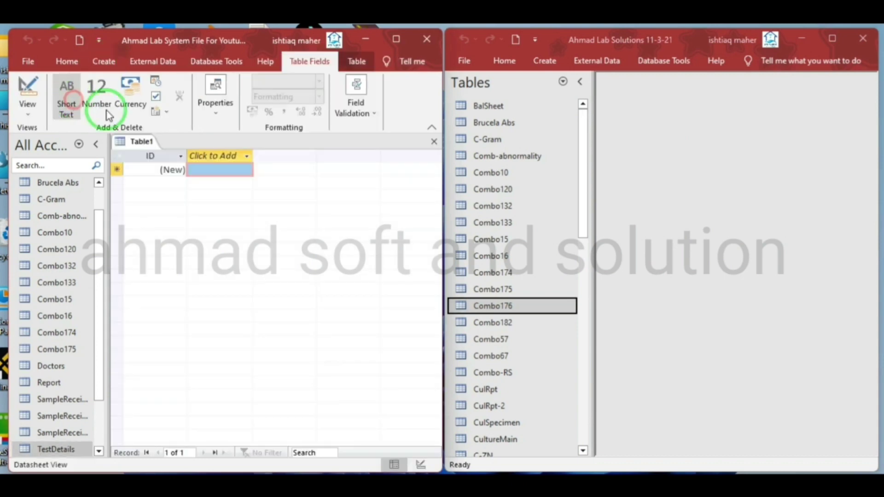
right_click(138, 149)
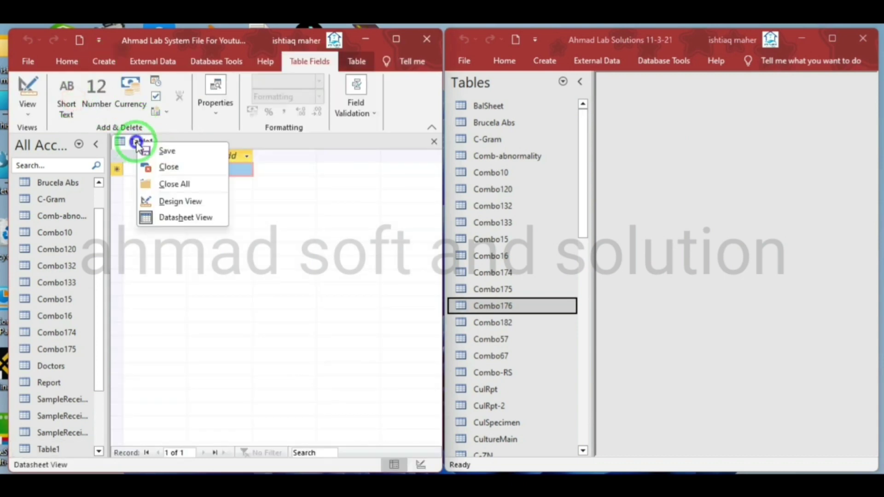
left_click(169, 199)
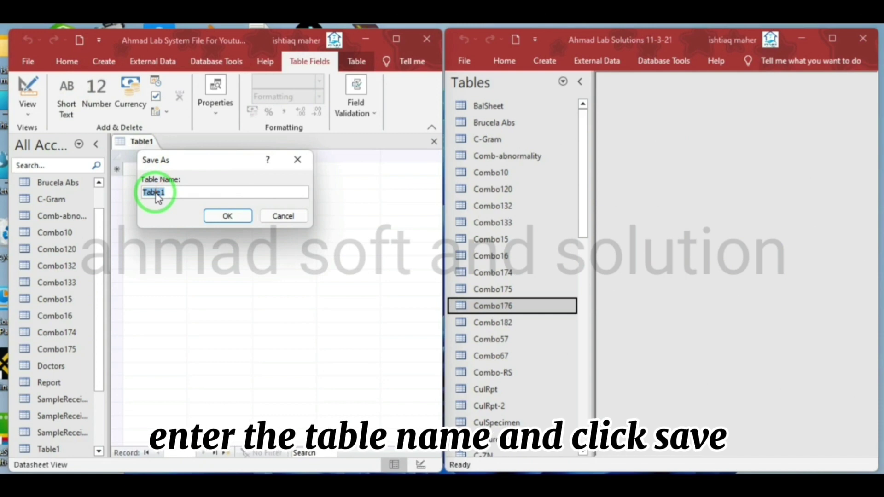
type("Combo176")
left_click(221, 212)
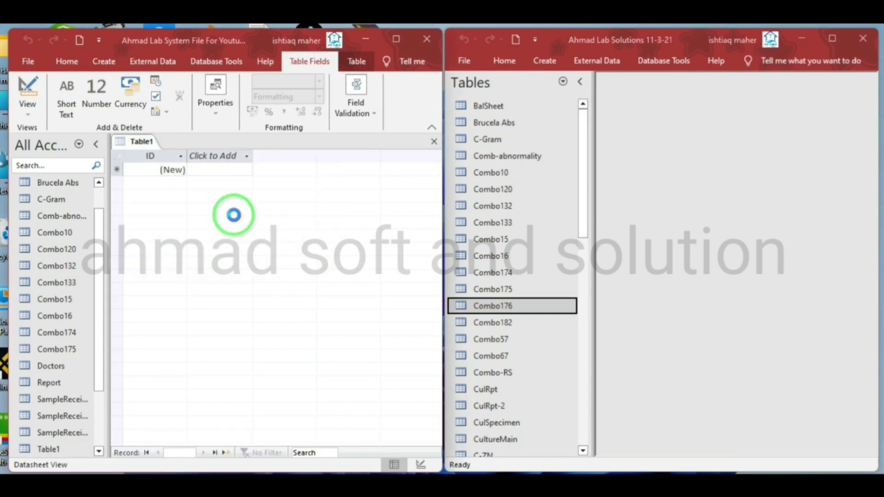
Open the original Combo176 table in Design View and add its Result field as Short Text to the new Combo176 table.
right_click(512, 304)
left_click(560, 98)
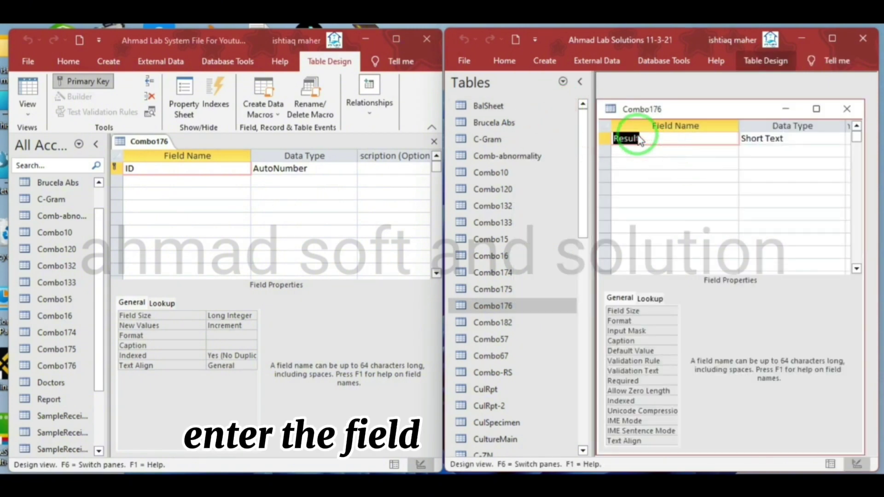
left_click(157, 182)
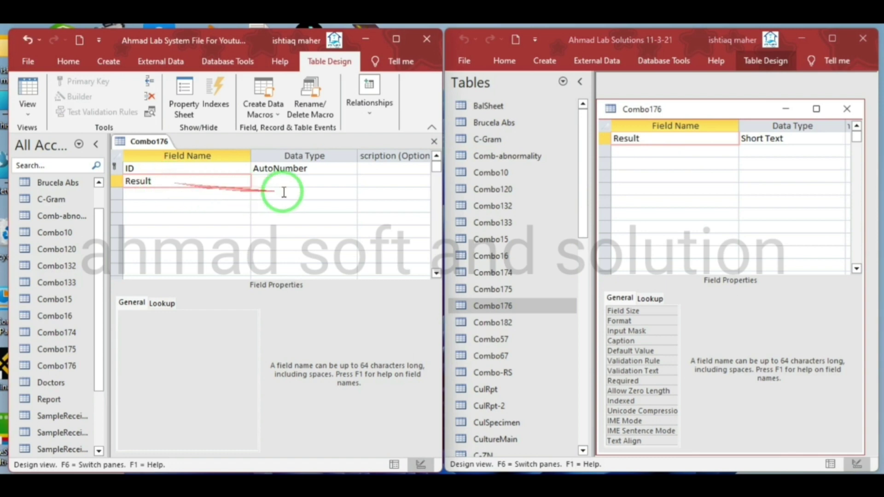
Delete the ID primary key field from the new Combo176 table and save the table design.
left_click(115, 169)
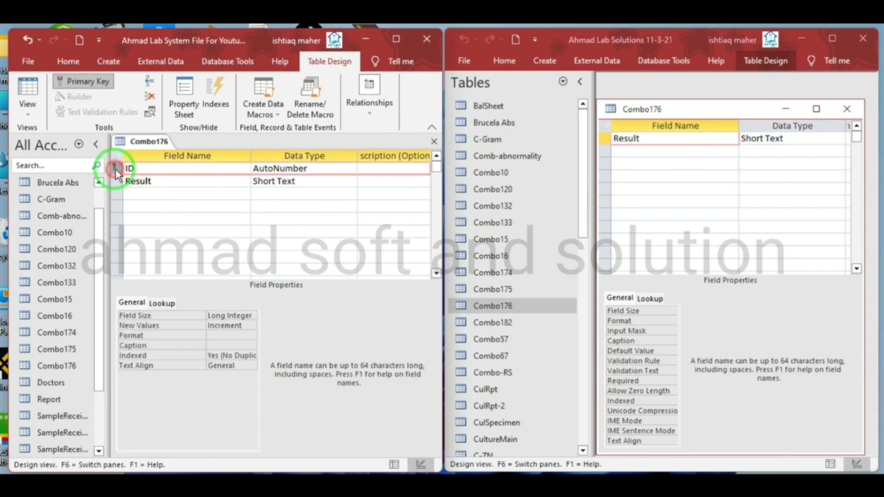
right_click(116, 169)
left_click(148, 257)
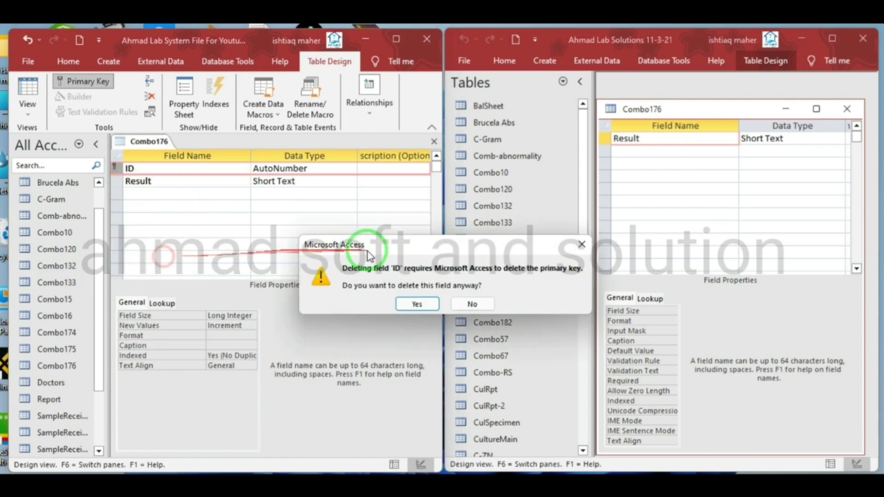
left_click(400, 301)
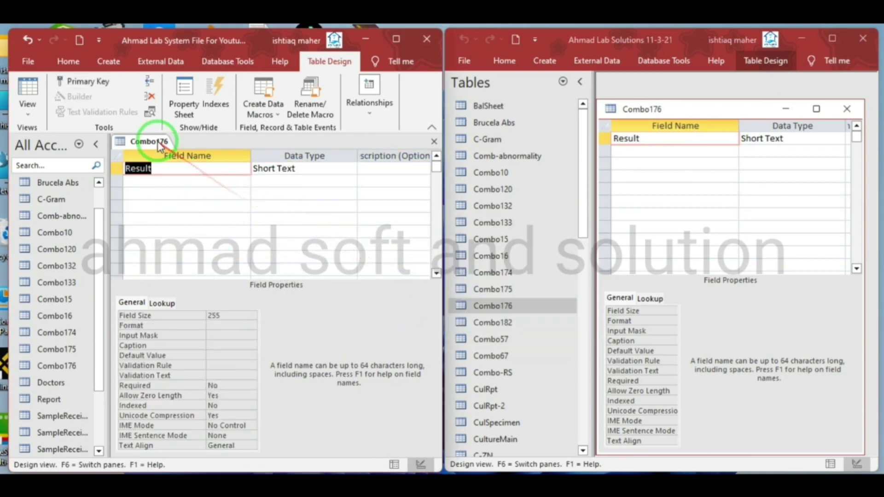
right_click(143, 141)
left_click(185, 152)
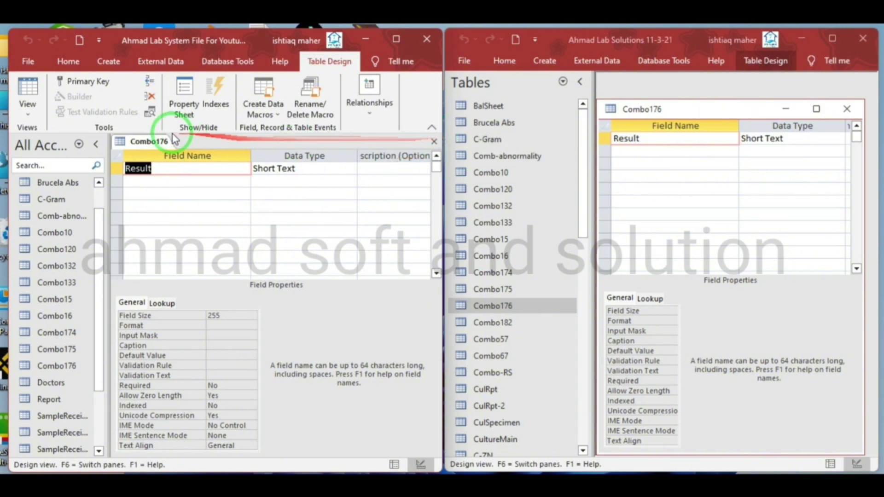
Show both the new and the original Combo176 tables in Datasheet View.
right_click(154, 142)
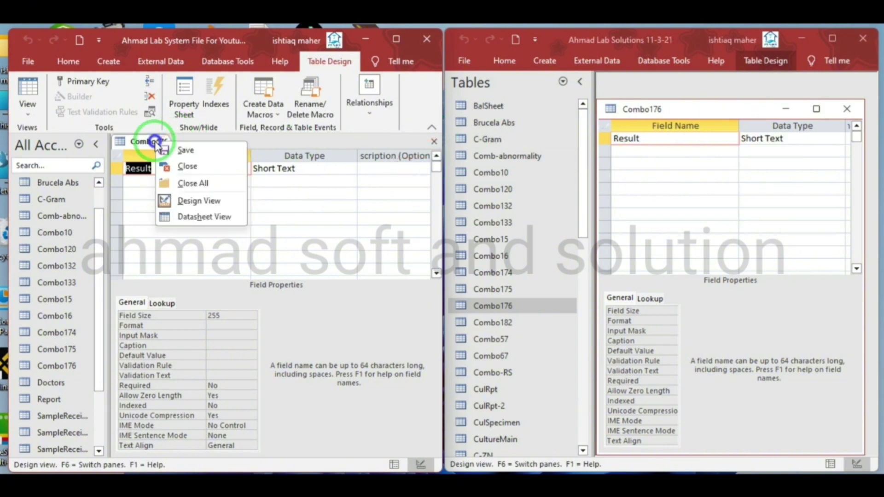
left_click(188, 216)
right_click(651, 110)
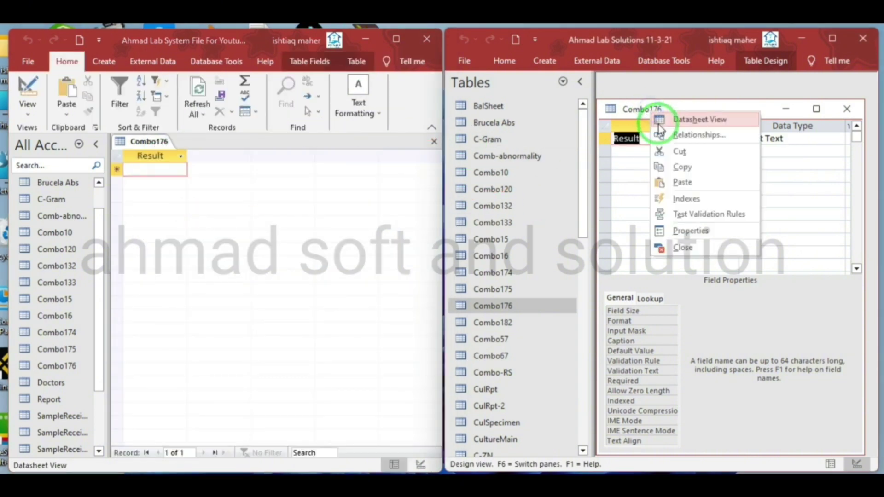
left_click(663, 119)
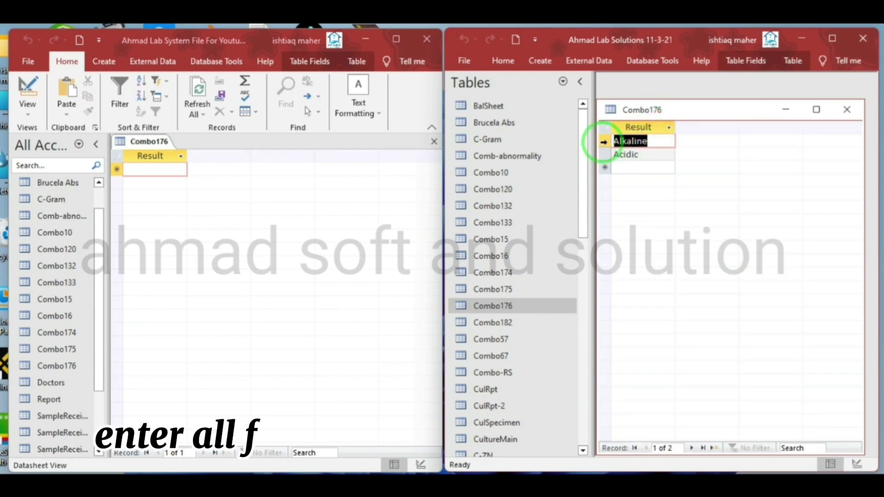
Copy the values Alkaline and Acidic from the original Combo176 table into the first two Result records of the new table.
left_click(157, 172)
type("Alkaline")
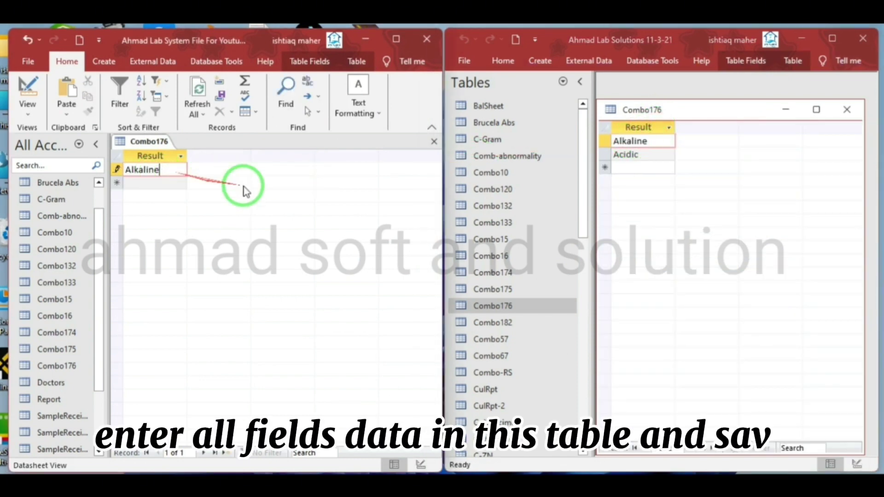
left_click(642, 157)
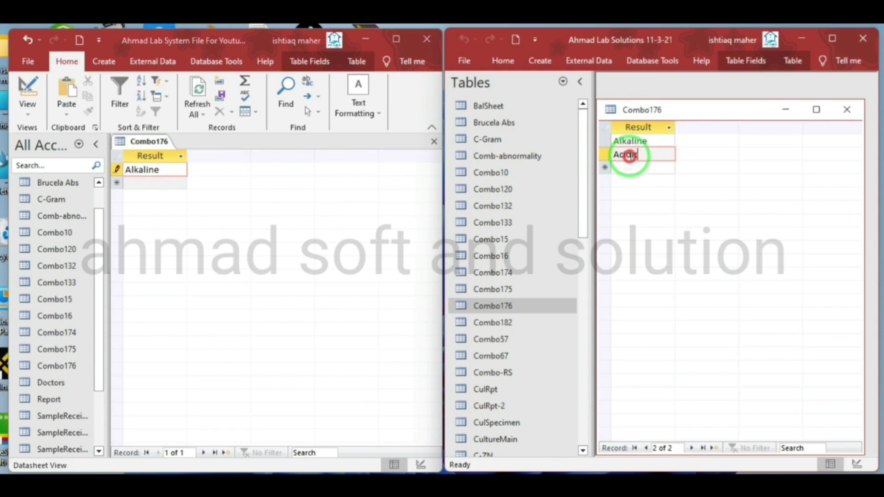
left_click(164, 183)
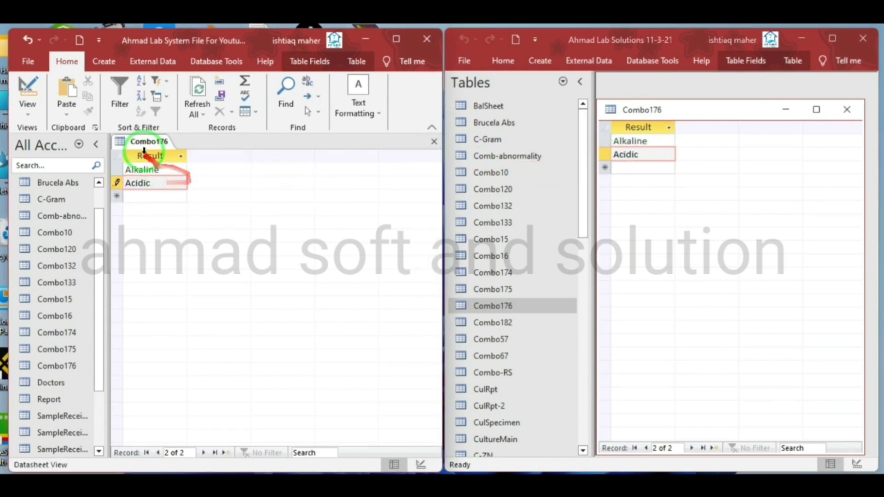
Save the new Combo176 table and close both Combo176 tables.
right_click(166, 141)
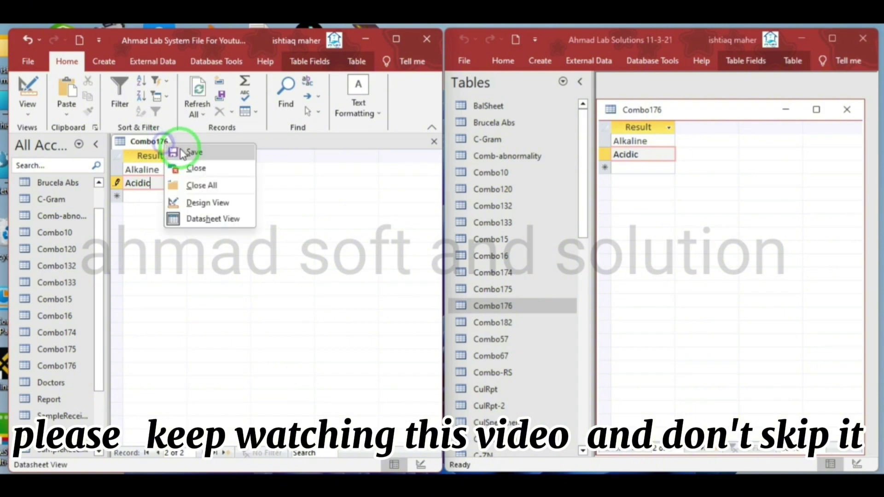
left_click(180, 150)
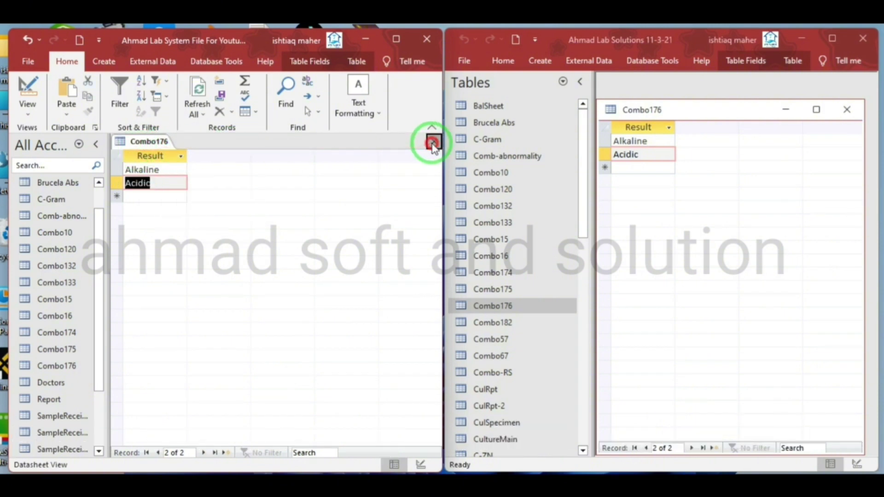
left_click(432, 144)
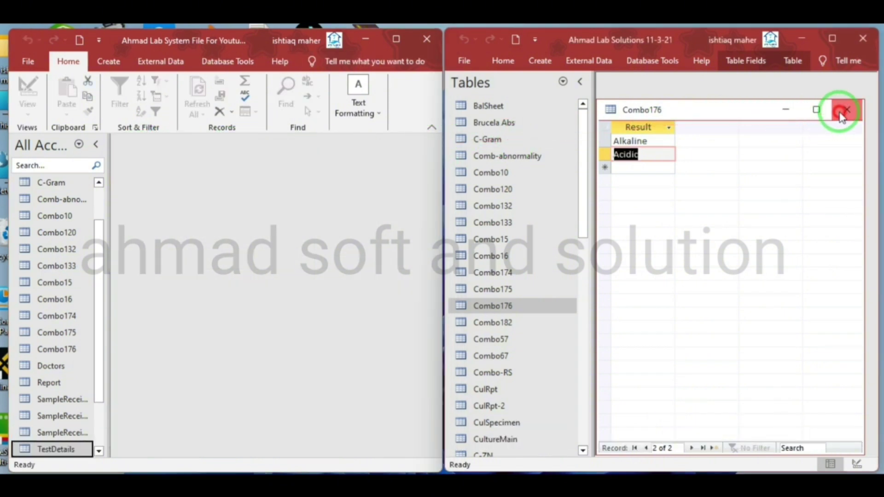
left_click(842, 112)
Create a new table in the Ahmad Lab System database, switching it to Design View and saving it under the copied name Combo182.
right_click(525, 323)
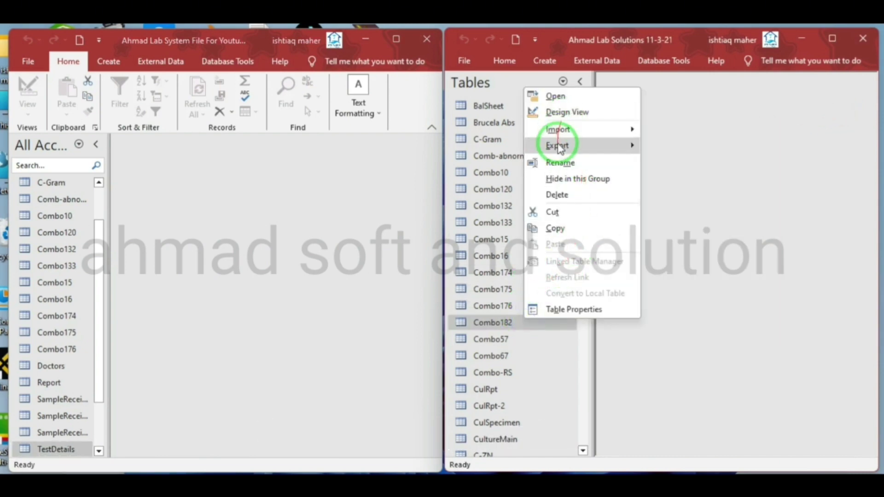
left_click(563, 163)
key("ctrl+c")
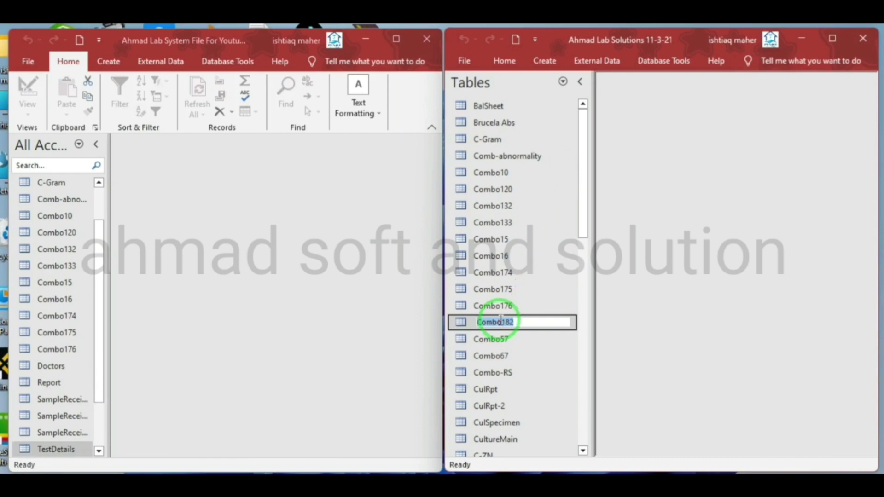
left_click(99, 62)
left_click(99, 62)
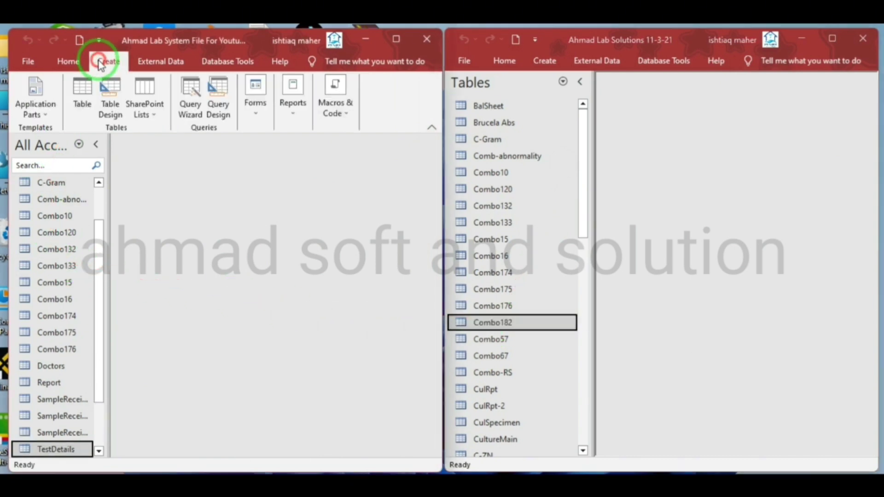
left_click(78, 111)
right_click(139, 149)
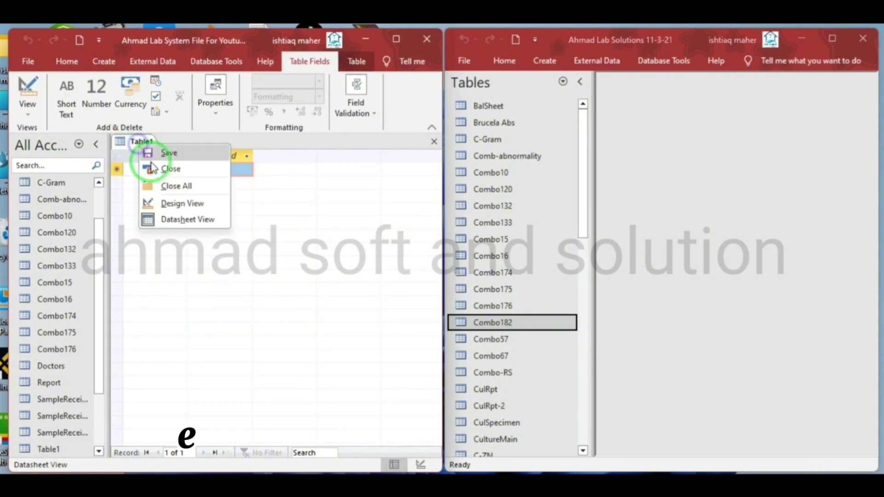
left_click(191, 202)
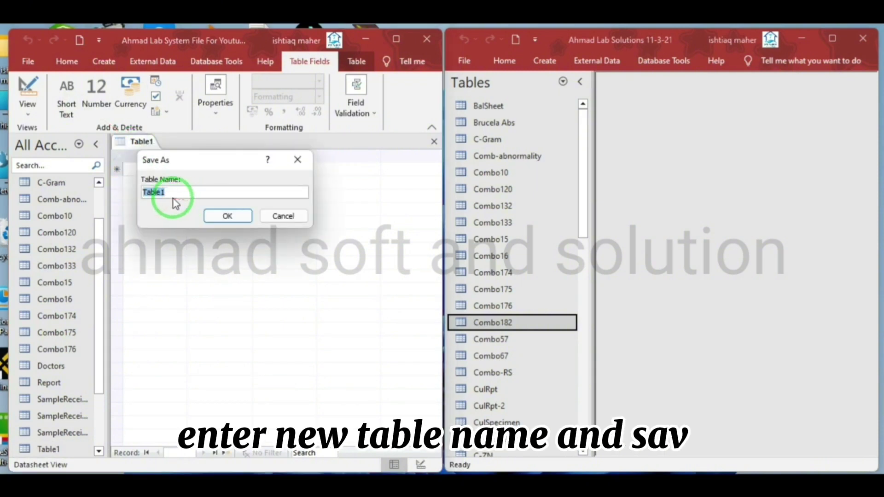
key("ctrl+v")
left_click(229, 216)
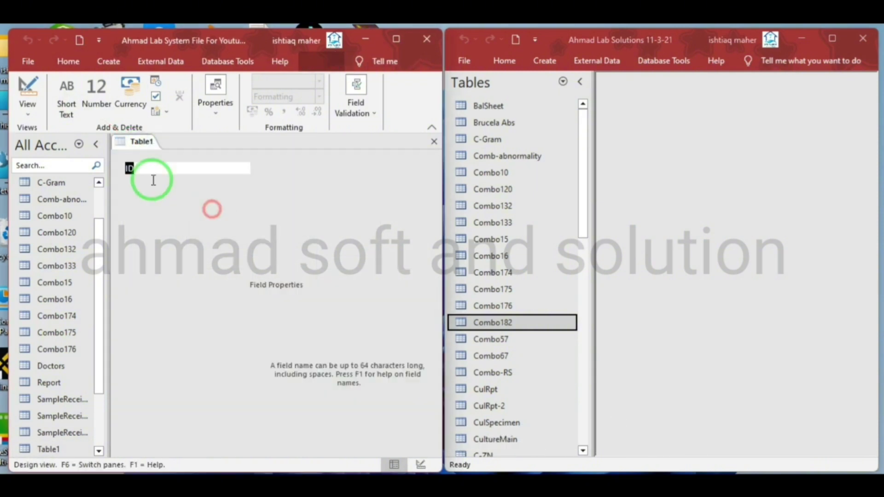
Open the original Combo182 table in Design View and copy its field name Result into the new table below ID.
right_click(495, 321)
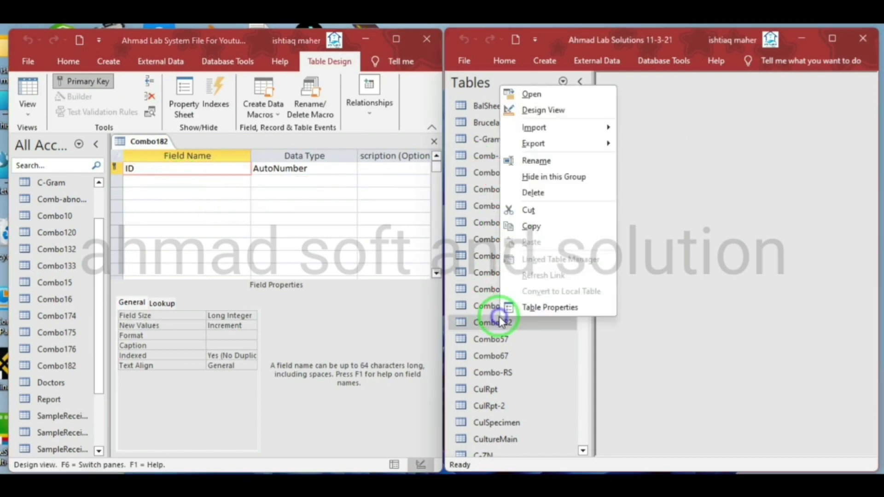
left_click(533, 113)
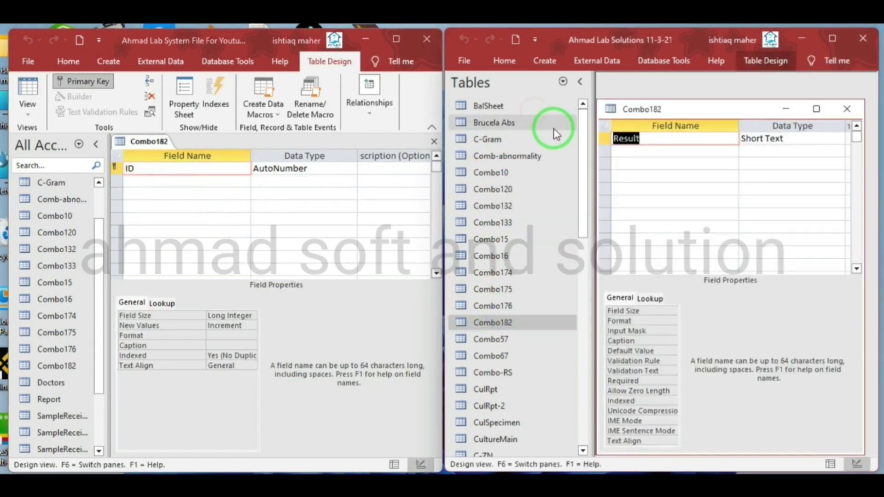
double_click(635, 138)
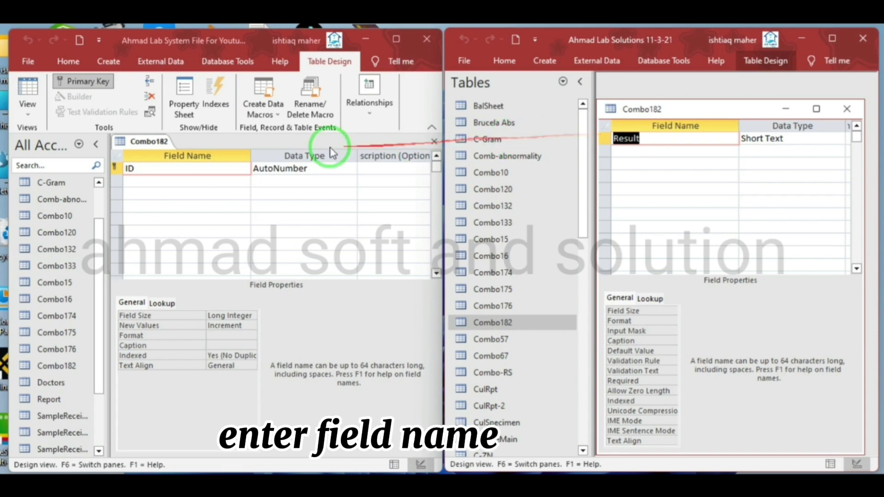
left_click(174, 183)
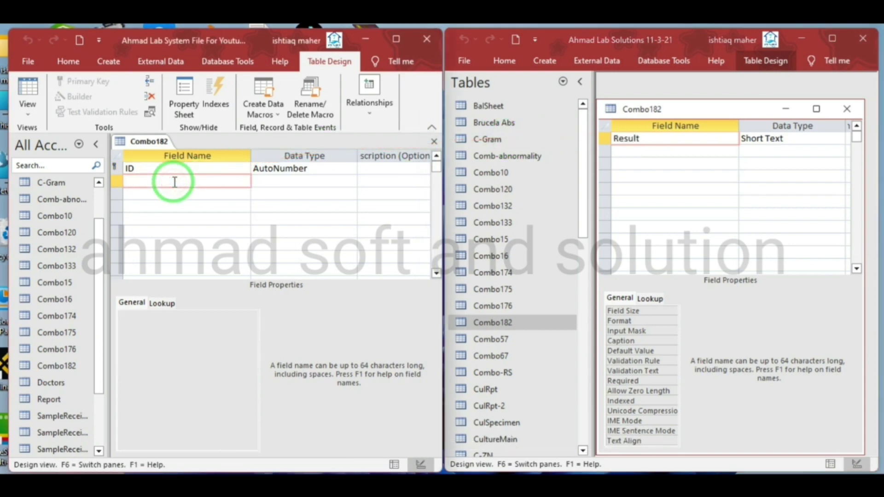
Delete the ID primary key field from the new Combo182 table.
left_click(119, 169)
right_click(117, 170)
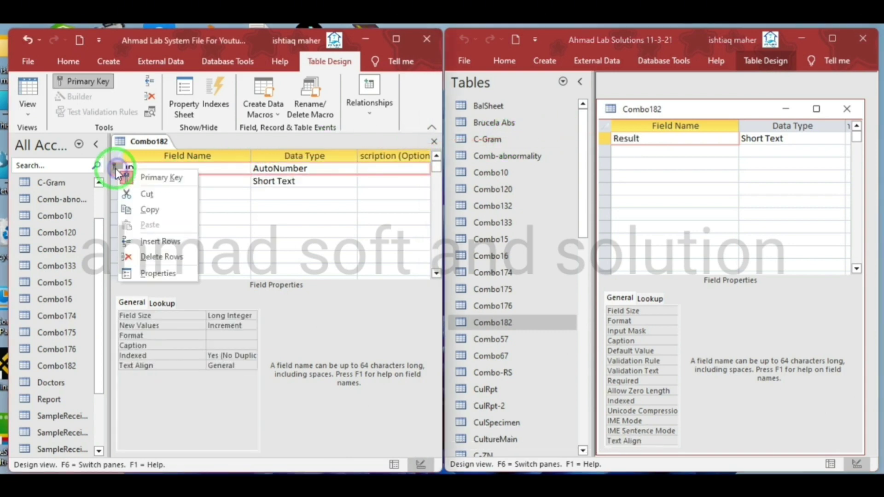
left_click(158, 256)
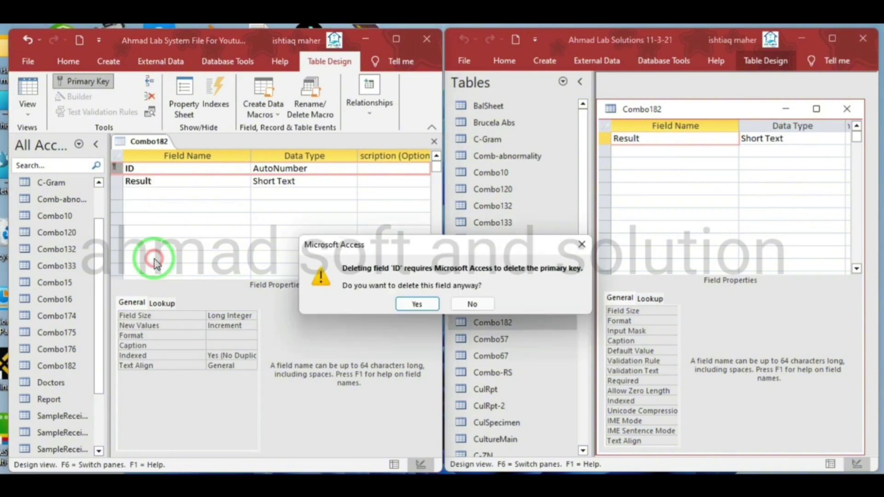
left_click(427, 305)
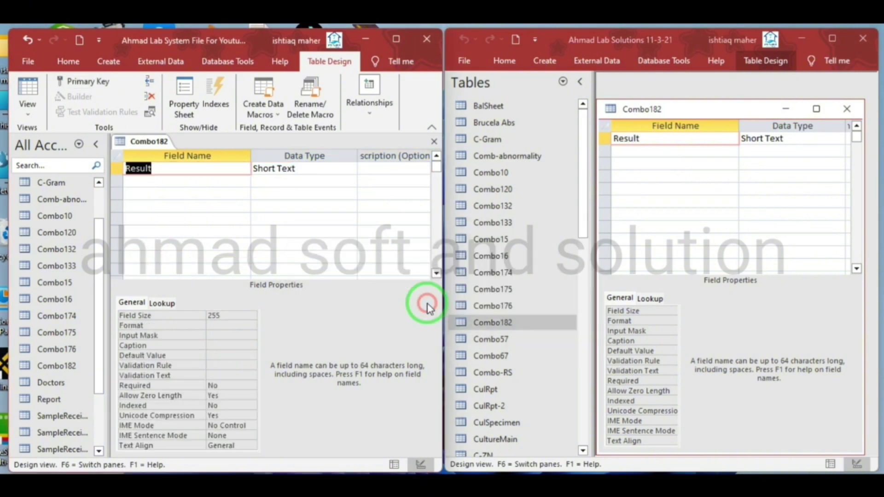
Save the new Combo182 table and show both the original and the new table in Datasheet View.
right_click(654, 111)
left_click(665, 117)
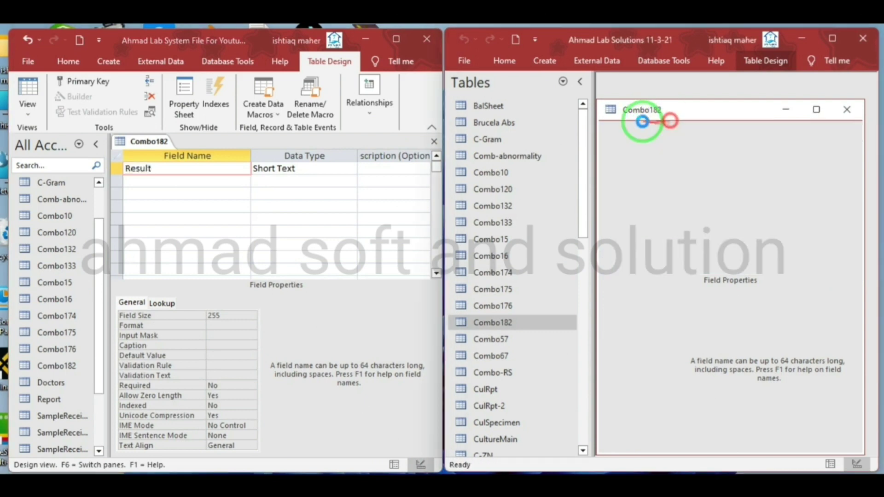
right_click(158, 142)
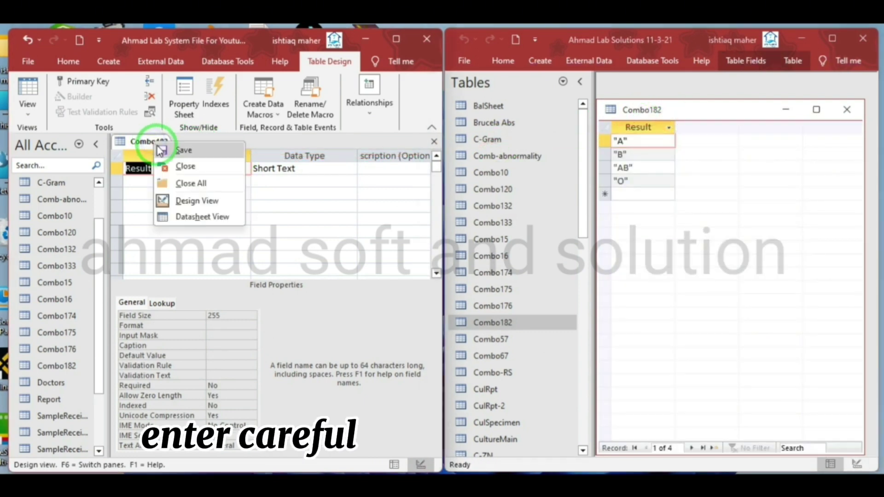
left_click(157, 145)
right_click(157, 145)
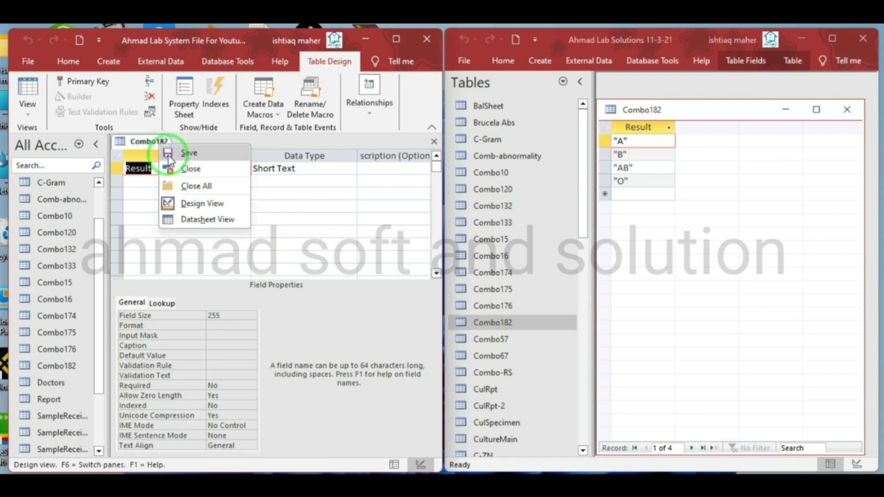
left_click(192, 219)
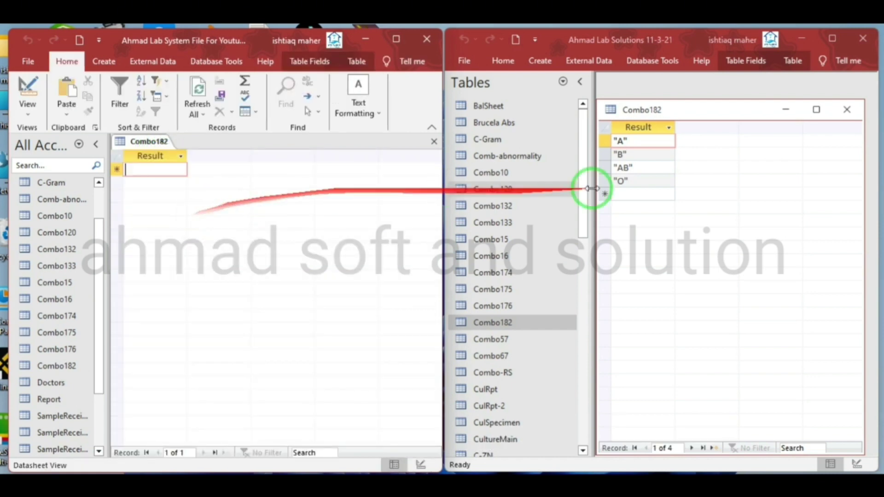
Copy the values "A", "B", "AB" and "O", including their quotation marks, from the original Combo182 table into the new table's Result records.
left_click(650, 144)
left_click_drag(650, 143, 155, 170)
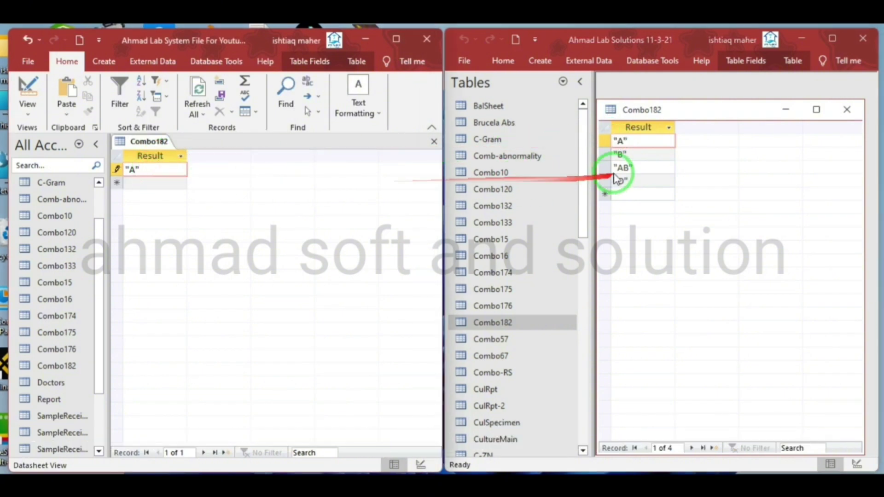
left_click(638, 155)
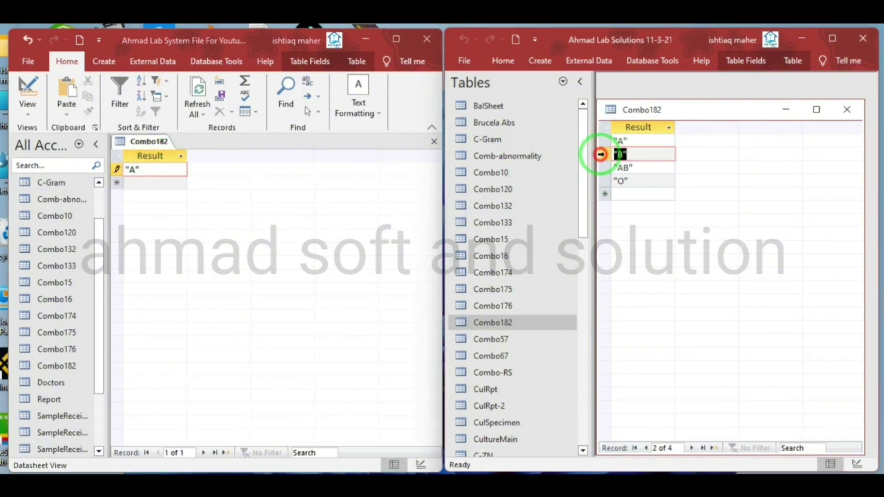
left_click_drag(601, 154, 142, 182)
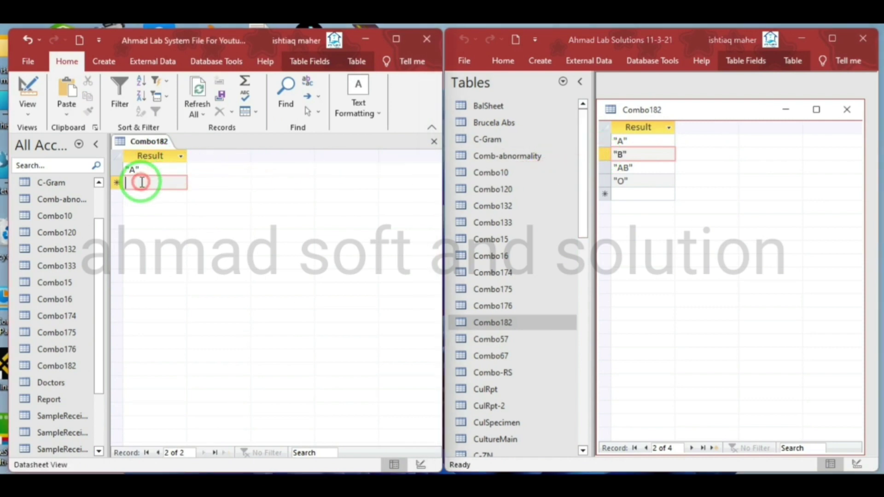
left_click(652, 167)
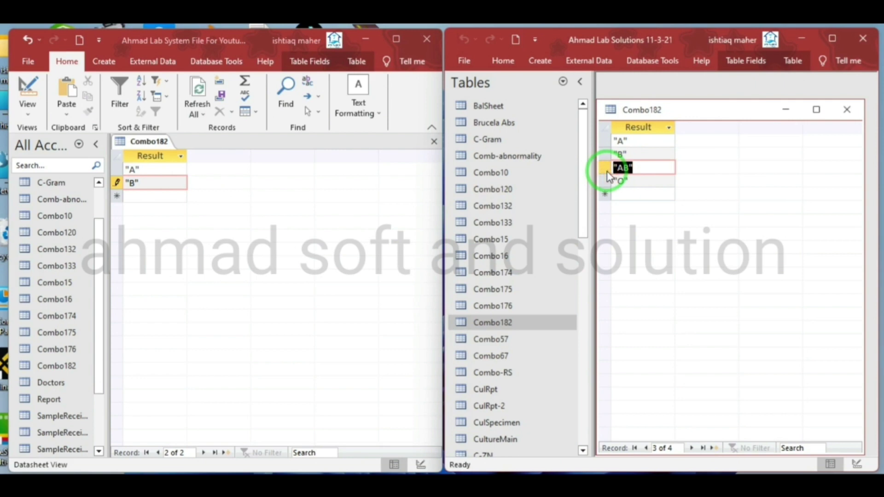
left_click_drag(606, 177, 159, 198)
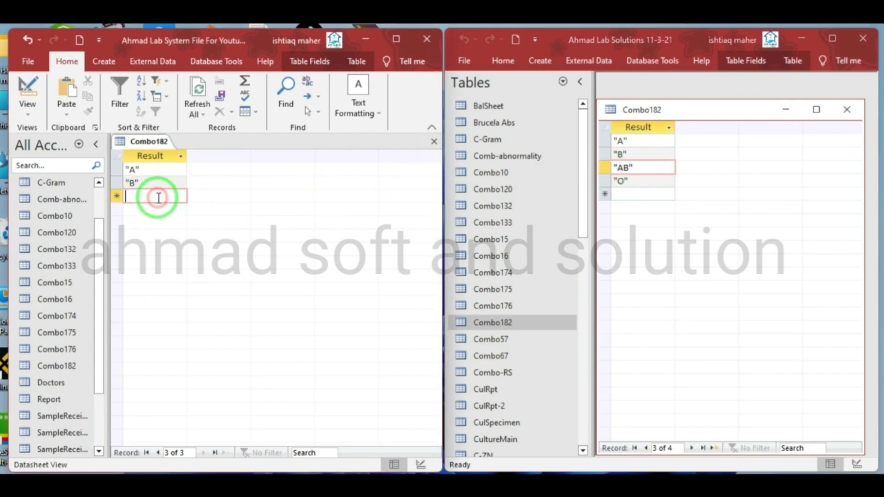
left_click(656, 182)
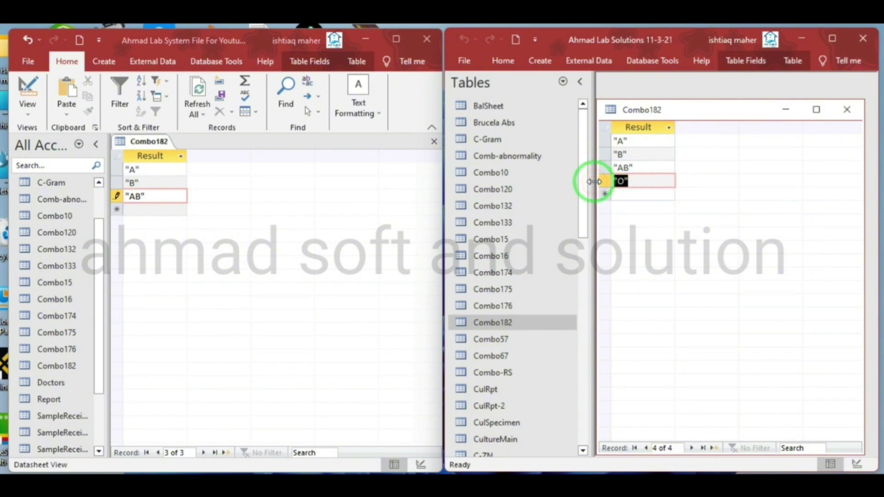
left_click_drag(359, 209, 152, 211)
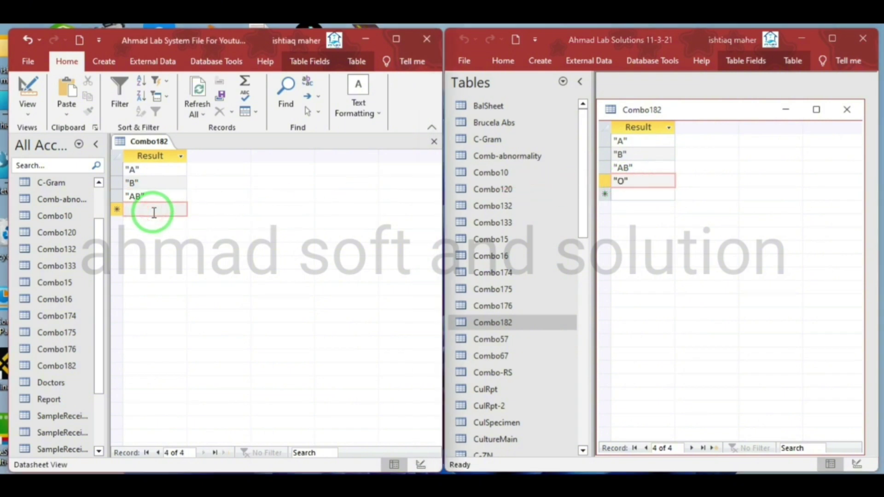
Save the new Combo182 table and close both Combo182 tables.
right_click(154, 145)
left_click(169, 150)
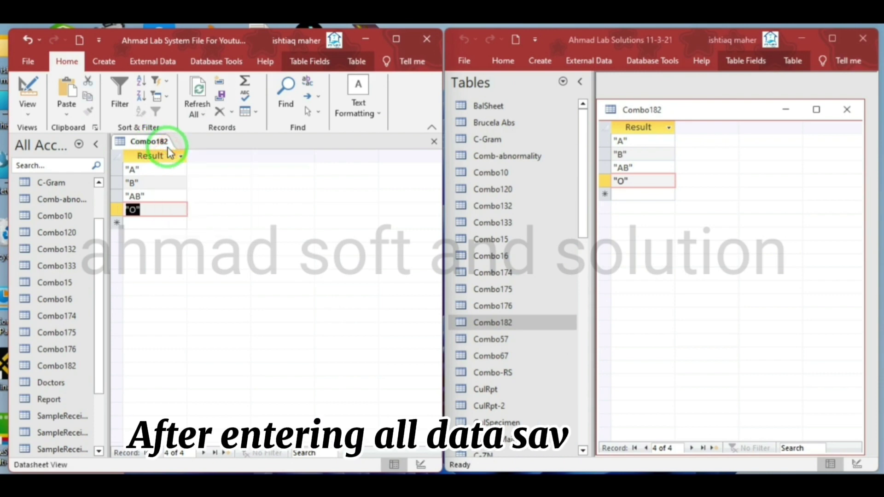
left_click(434, 141)
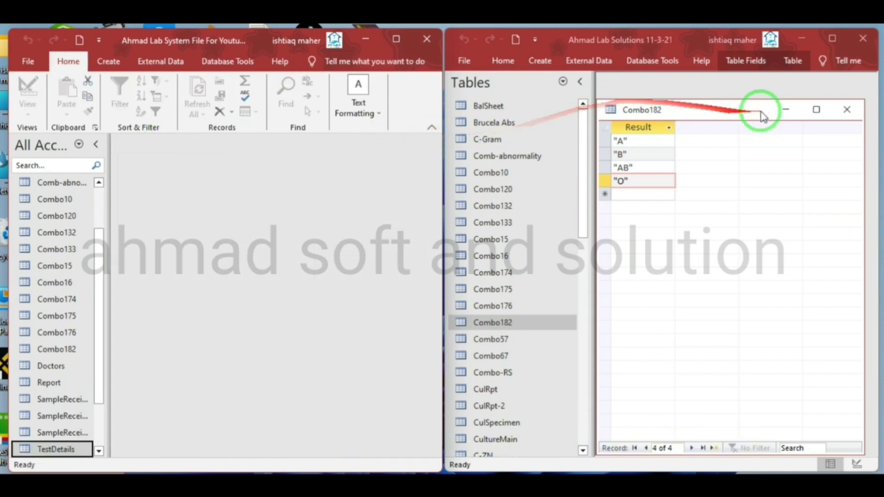
left_click(846, 109)
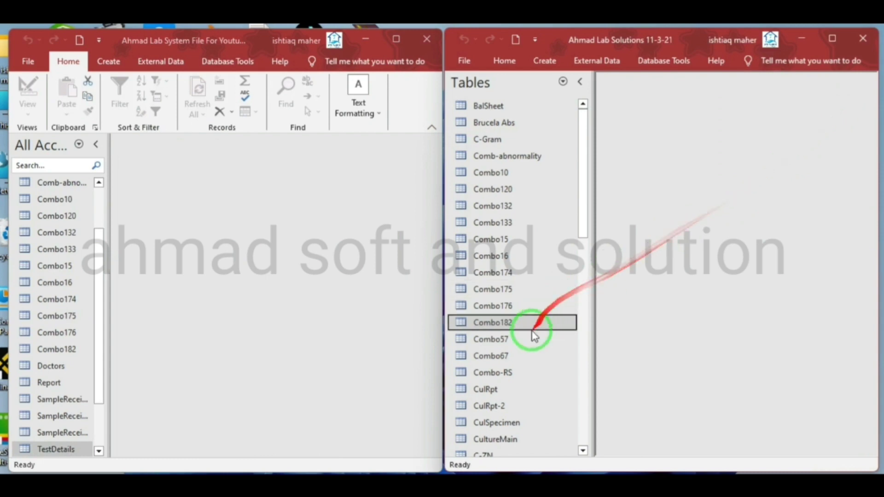
Copy the table name Combo57 from the original database and create a new table in Design View saved under that name.
left_click(516, 340)
right_click(516, 342)
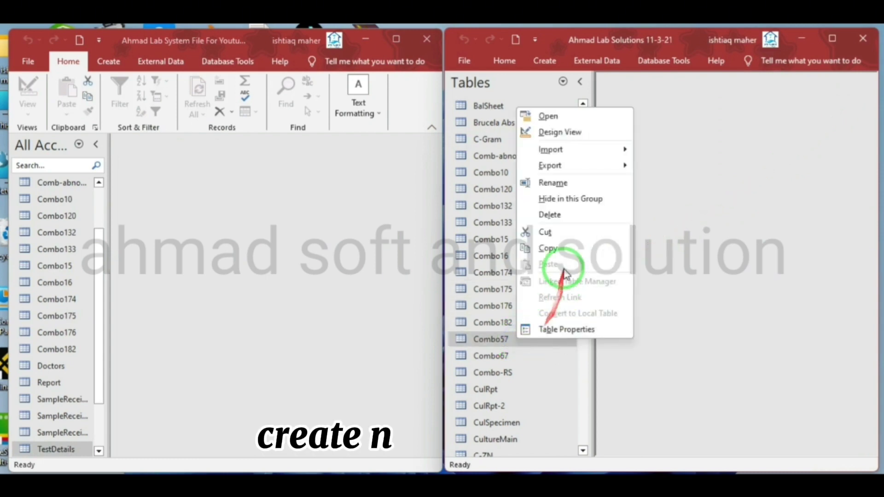
left_click(554, 183)
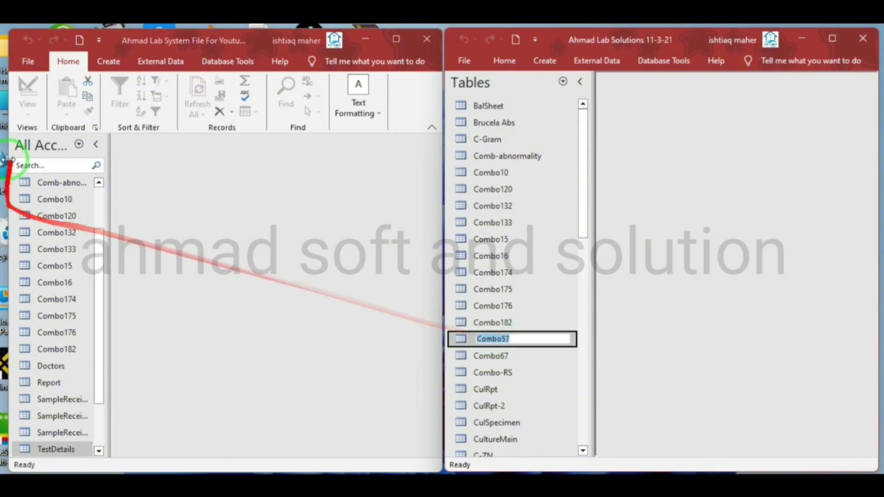
left_click(109, 64)
left_click(83, 92)
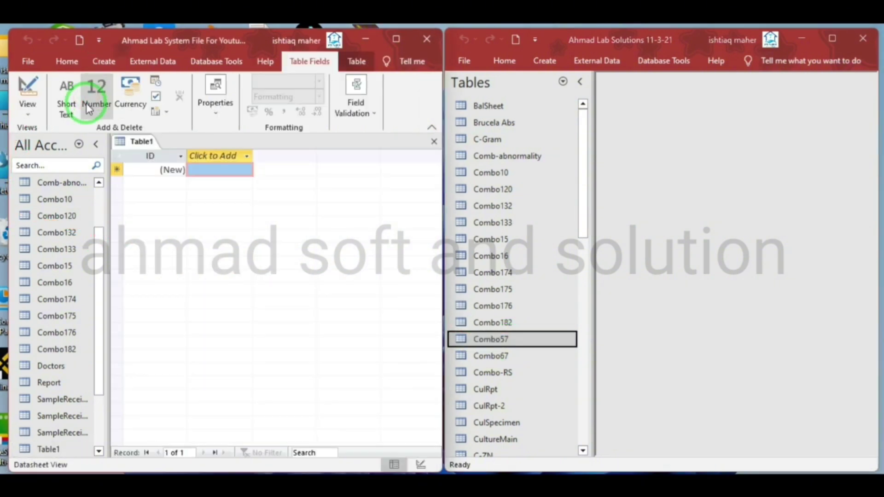
right_click(137, 146)
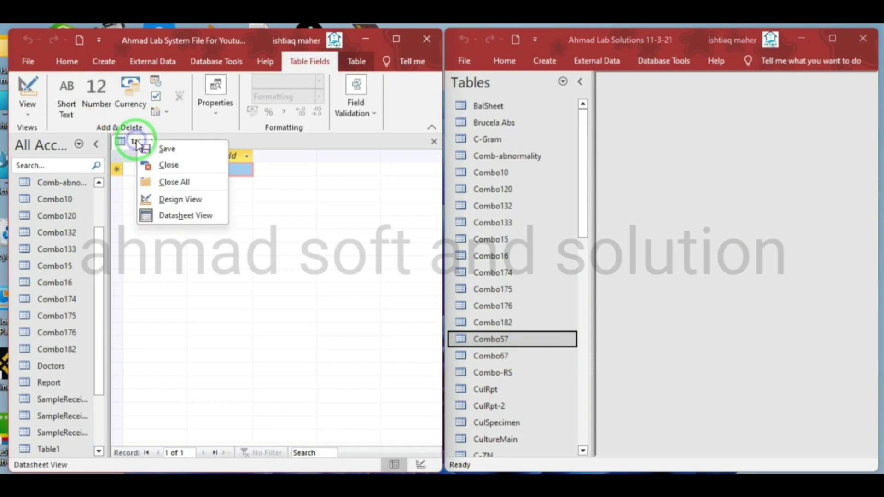
left_click(174, 198)
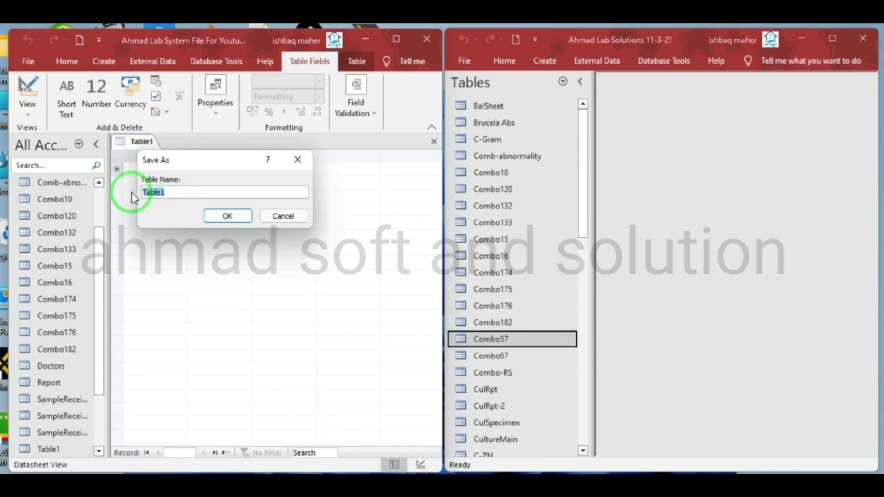
left_click(228, 216)
Open the original Combo57 table in Design View and copy its field name Result into the new table below ID.
right_click(536, 339)
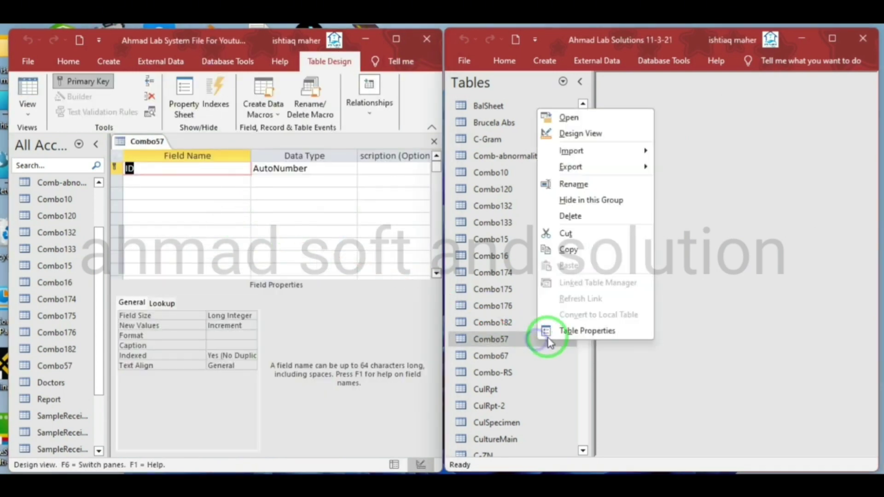
left_click(575, 133)
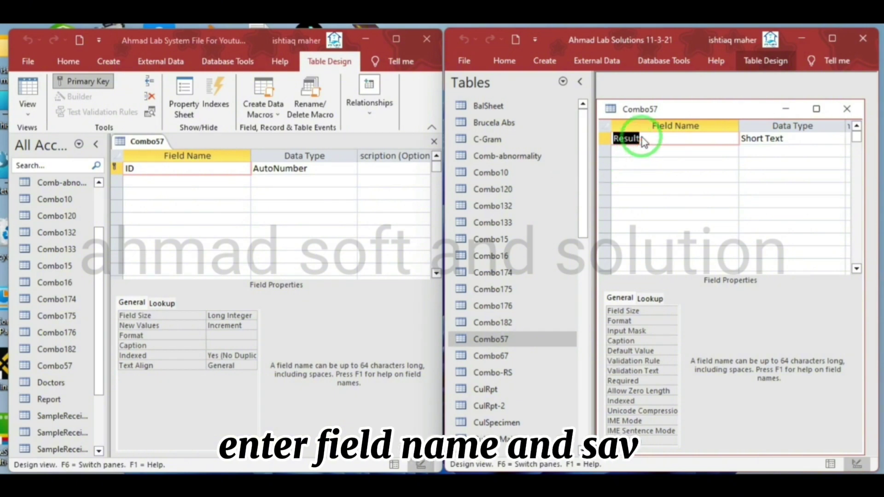
left_click(159, 180)
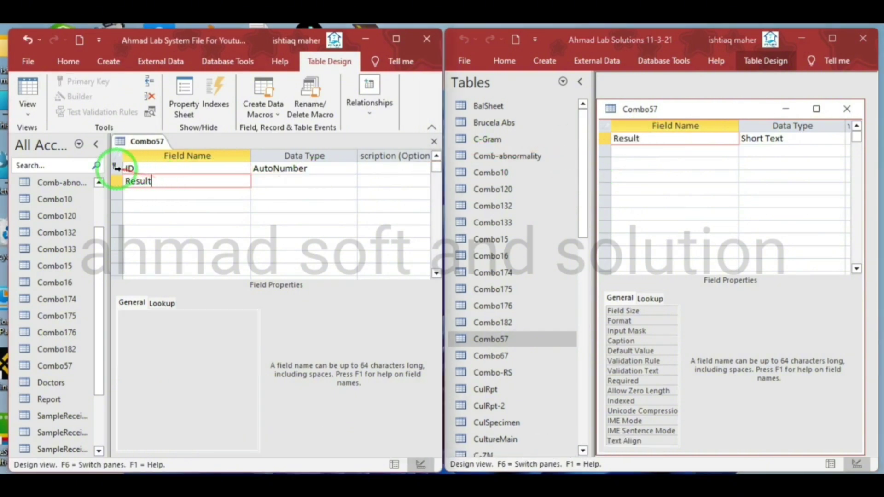
Delete the ID primary key field from the new Combo57 table.
left_click(117, 169)
right_click(117, 169)
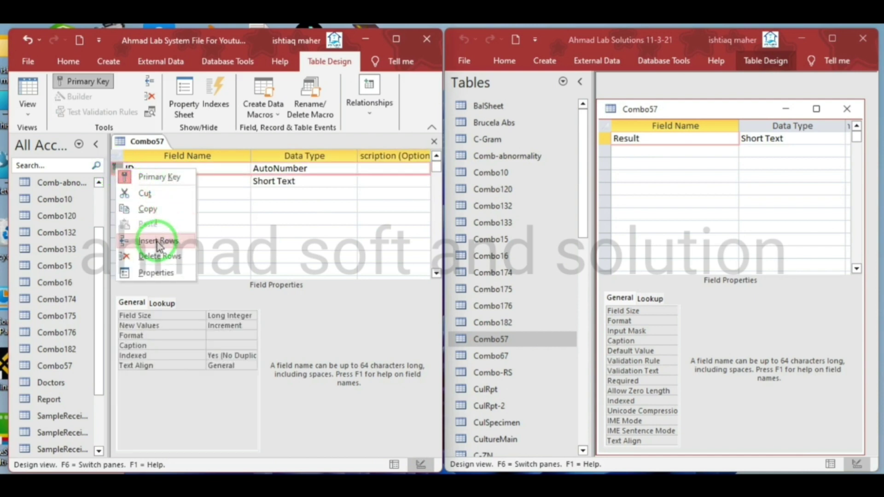
left_click(159, 256)
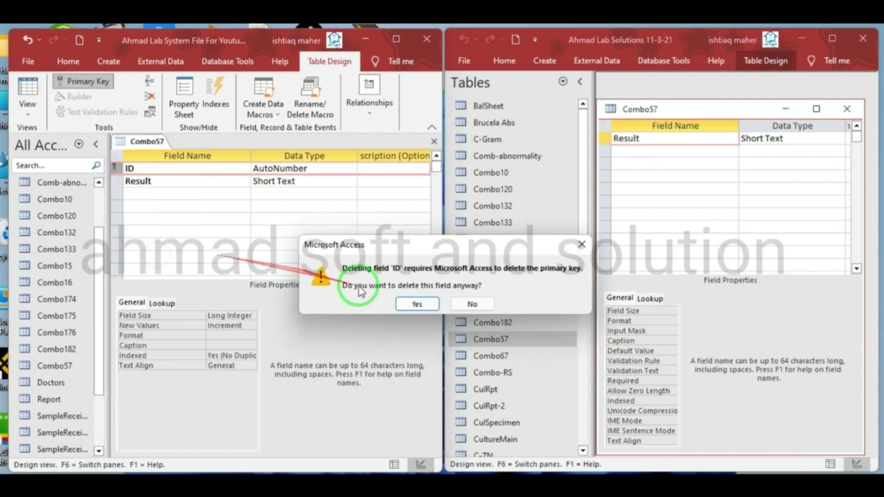
left_click(418, 304)
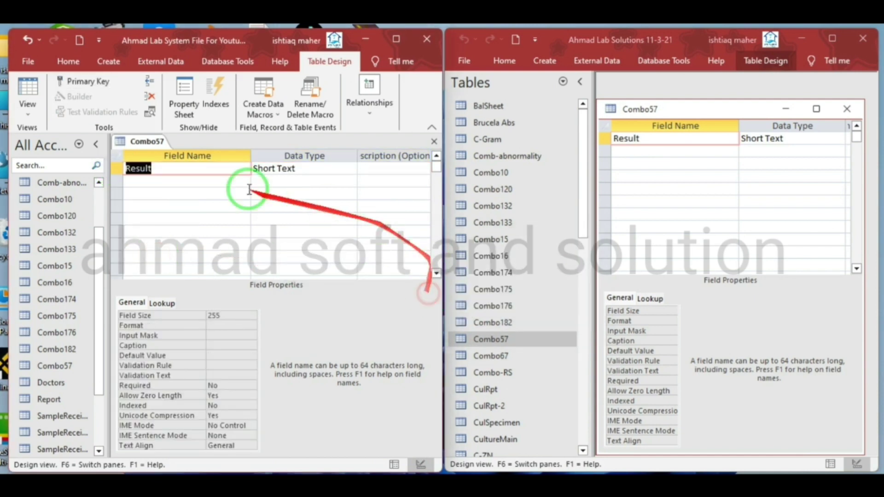
Save the new Combo57 table's design and show the original Combo57 table in Datasheet View.
right_click(142, 144)
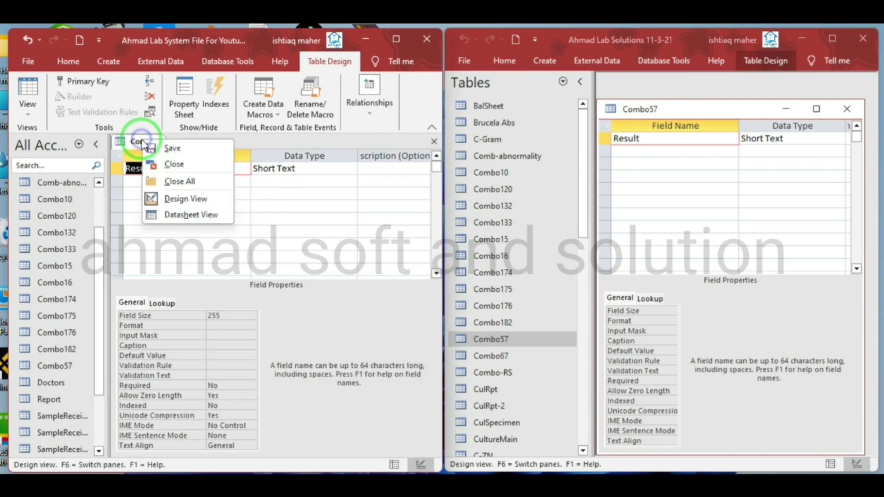
left_click(191, 151)
right_click(636, 113)
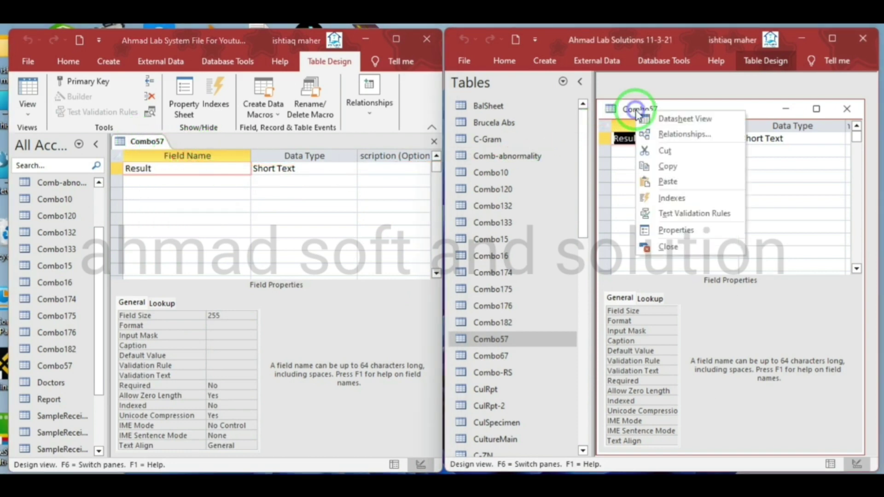
left_click(644, 118)
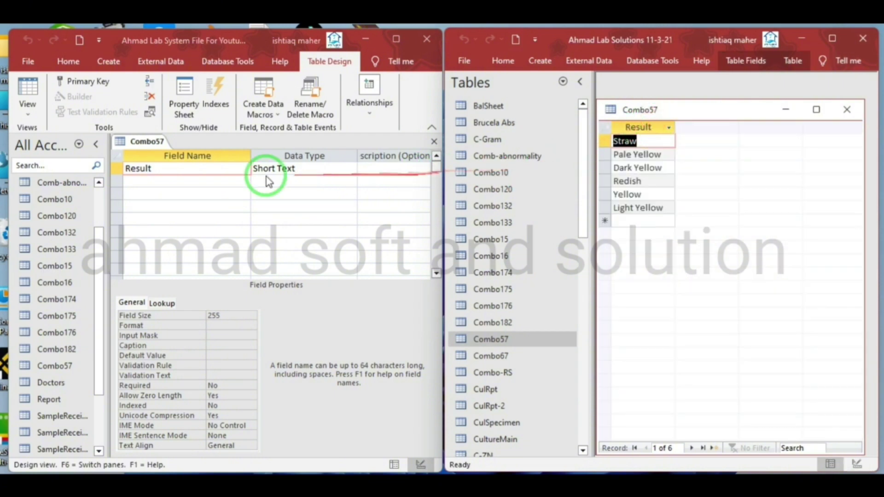
Show the new Combo57 table in Datasheet View and copy Straw from the original as the first Result value.
right_click(143, 143)
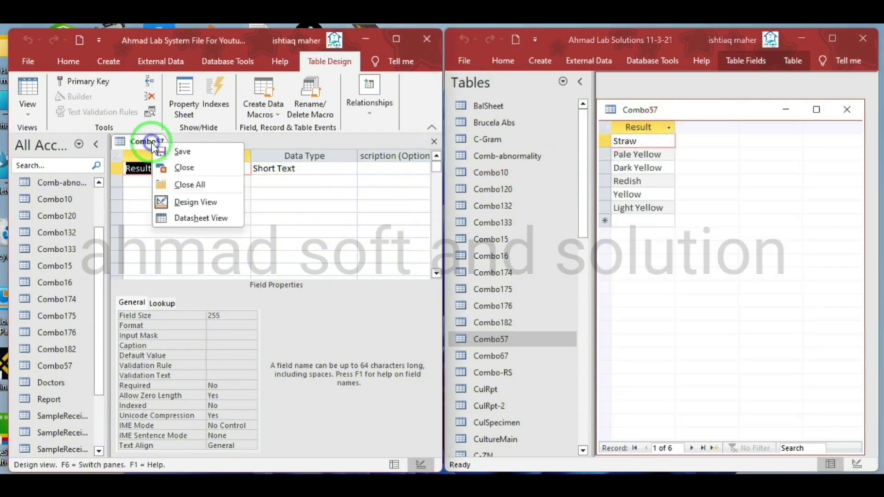
left_click(188, 223)
left_click(638, 141)
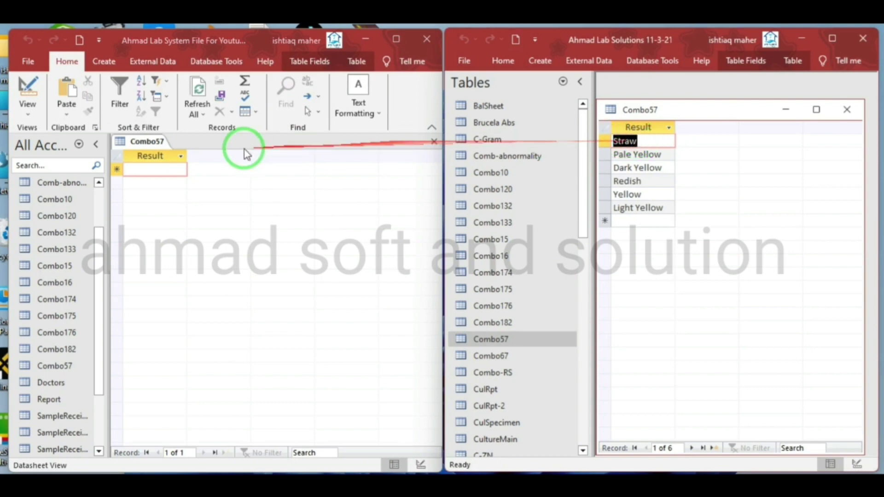
left_click(170, 167)
type("Straw")
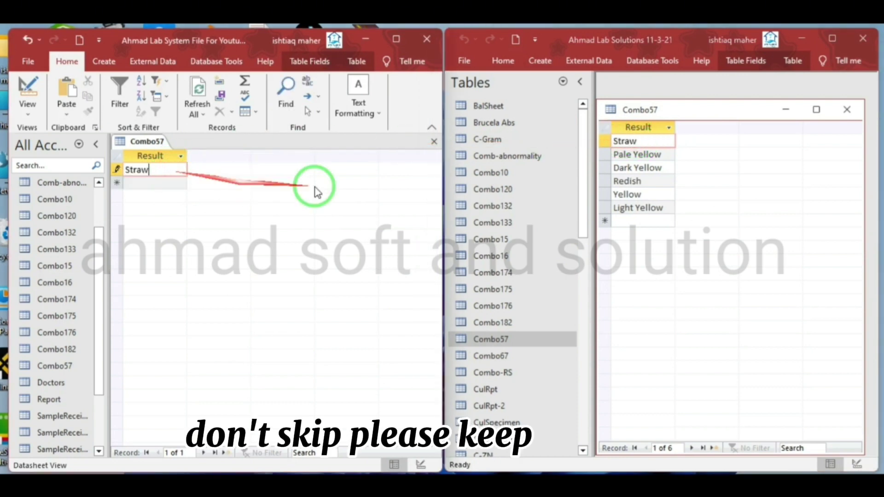
Copy Pale Yellow and Dark Yellow from the original Combo57 table into the second and third Result rows of the new table.
left_click(662, 152)
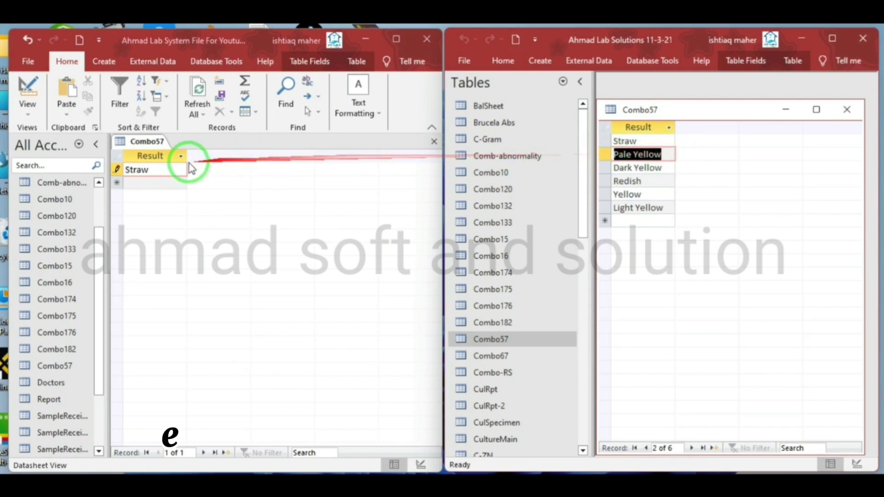
left_click(144, 183)
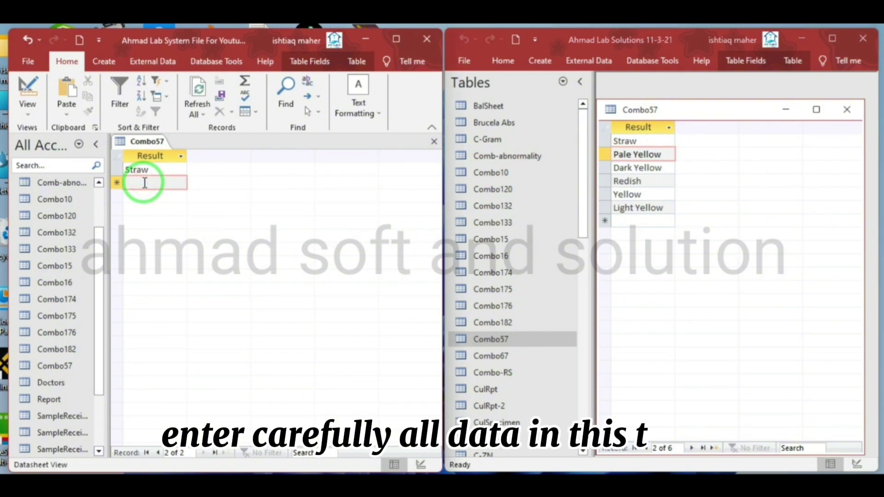
type("Pale Yellow")
left_click(663, 168)
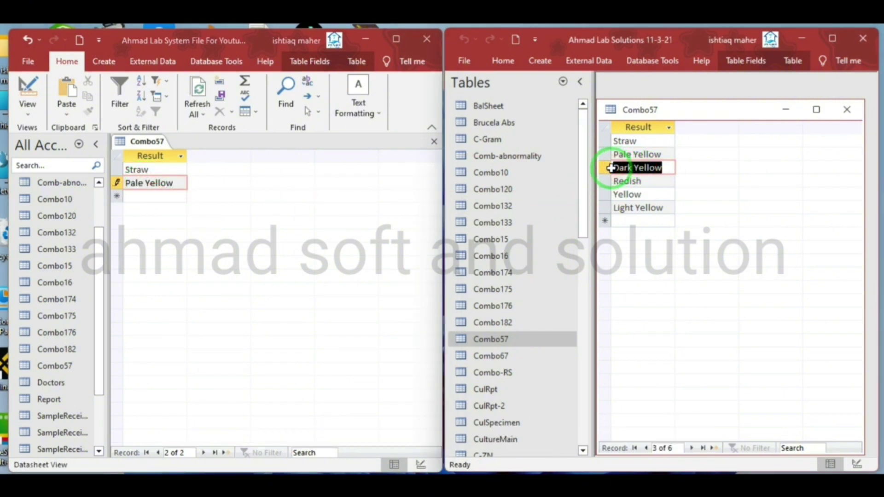
left_click(168, 194)
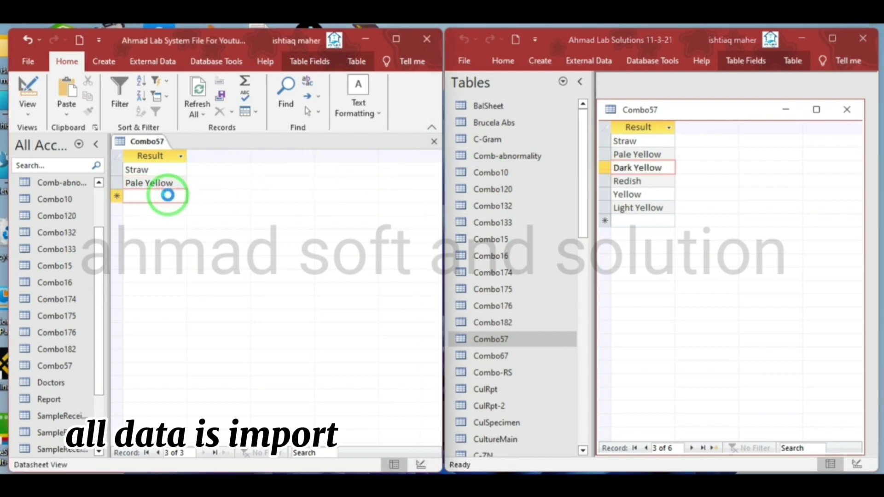
type("Dark Yellow")
Enter Dark Yellow as the fourth Result value of the new Combo57 table.
left_click(644, 181)
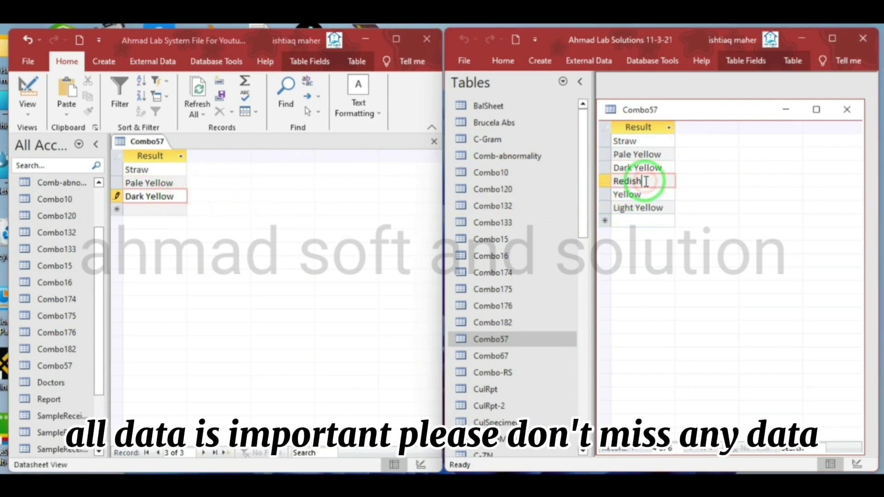
left_click_drag(645, 180, 618, 181)
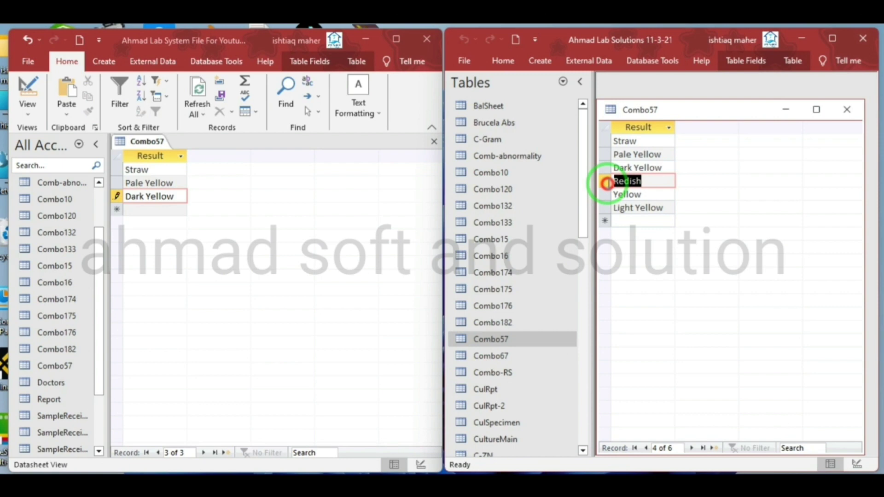
left_click(138, 198)
left_click(149, 210)
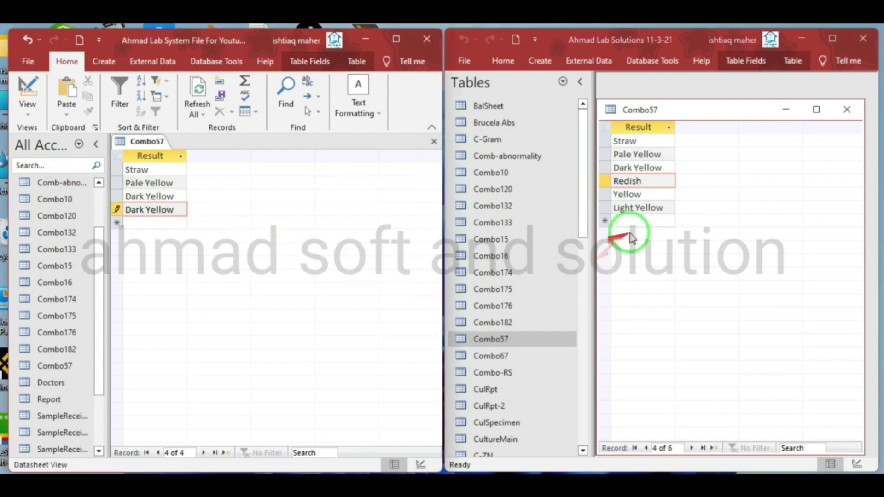
Copy Yellow and Light Yellow from the original Combo57 table into the fifth and sixth Result rows of the new table.
double_click(662, 195)
key("ctrl+c")
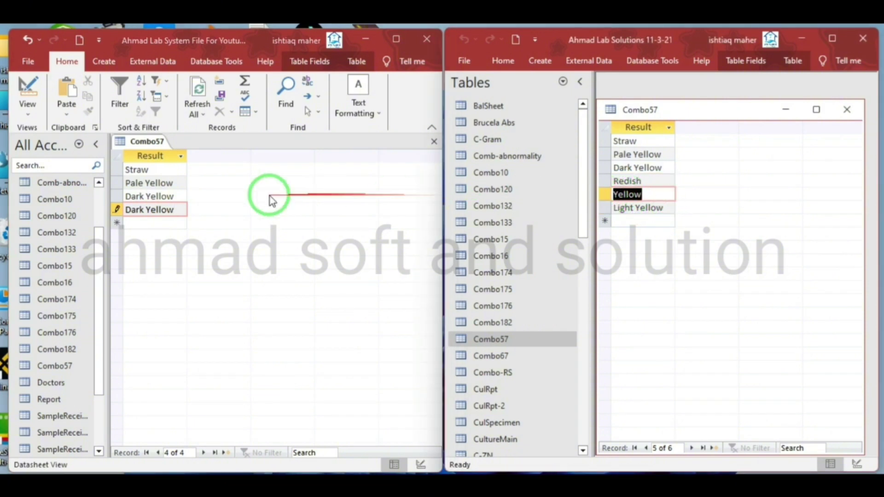
left_click(156, 222)
key("ctrl+v")
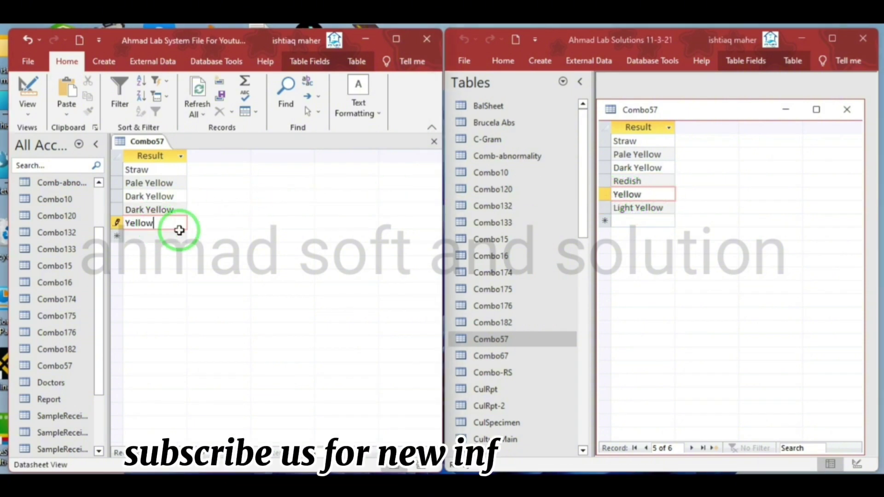
left_click(670, 205)
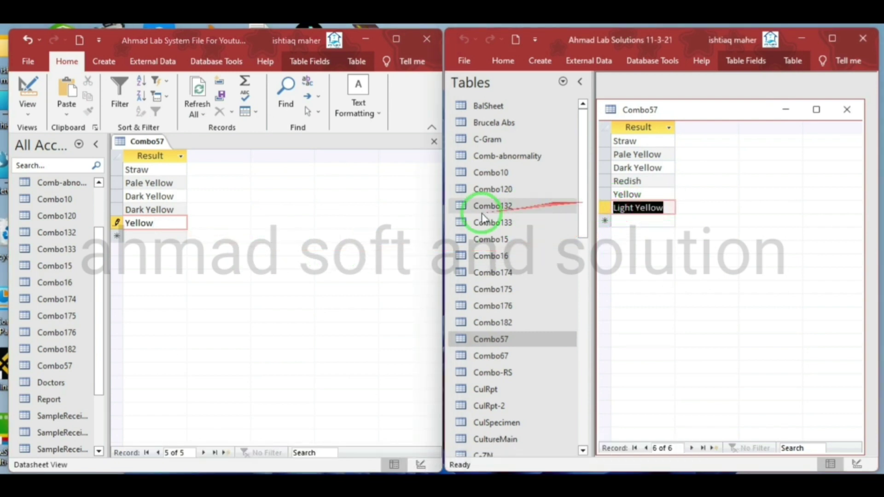
left_click(153, 236)
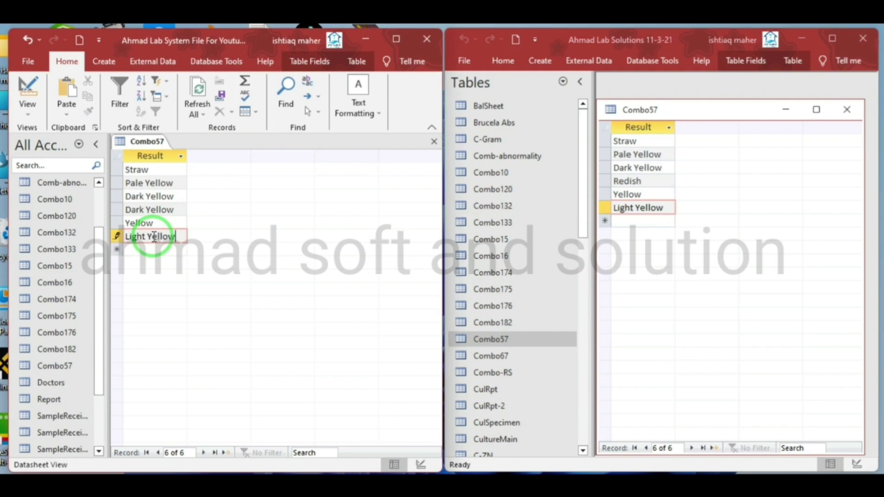
Save the new Combo57 table and close the Combo57 tables in both databases.
right_click(146, 143)
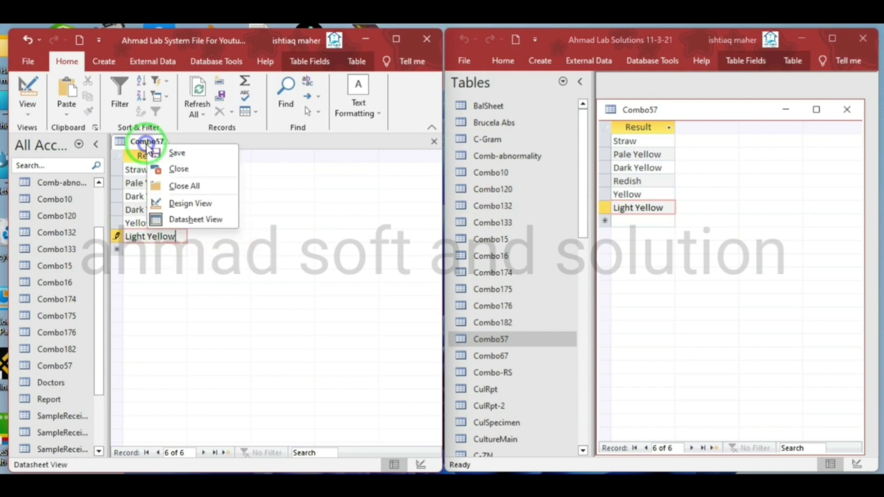
left_click(170, 155)
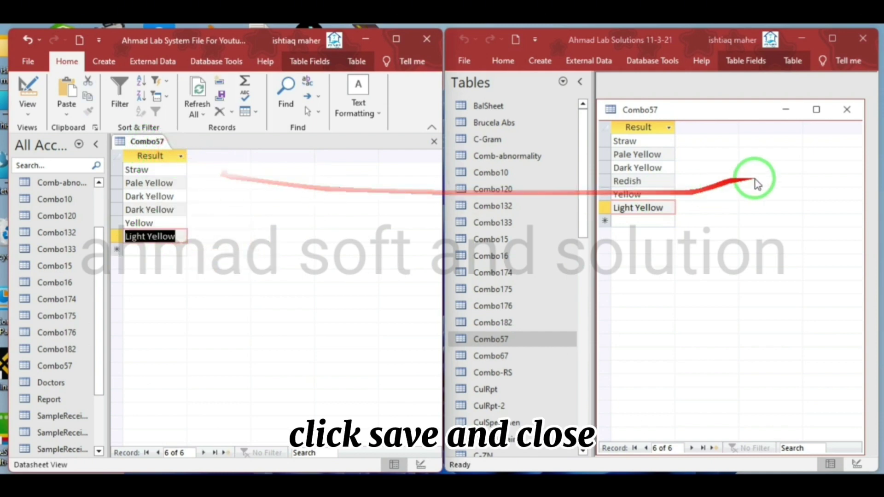
left_click(434, 141)
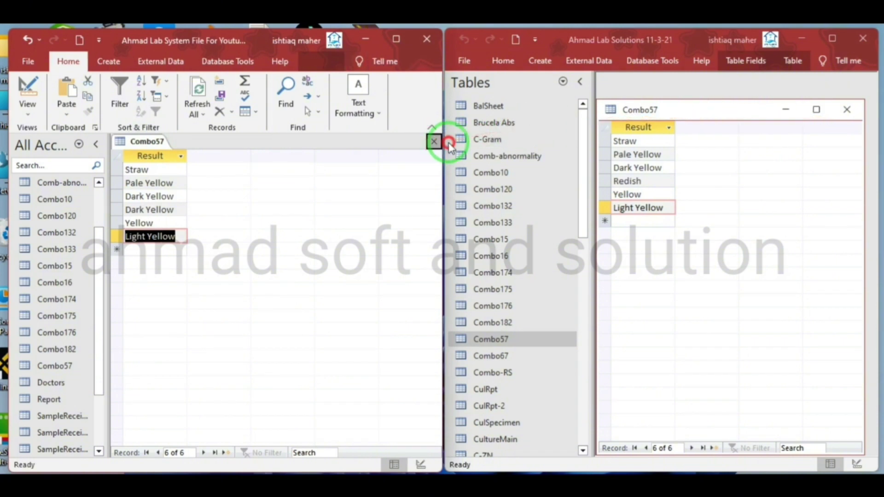
left_click(846, 111)
right_click(517, 356)
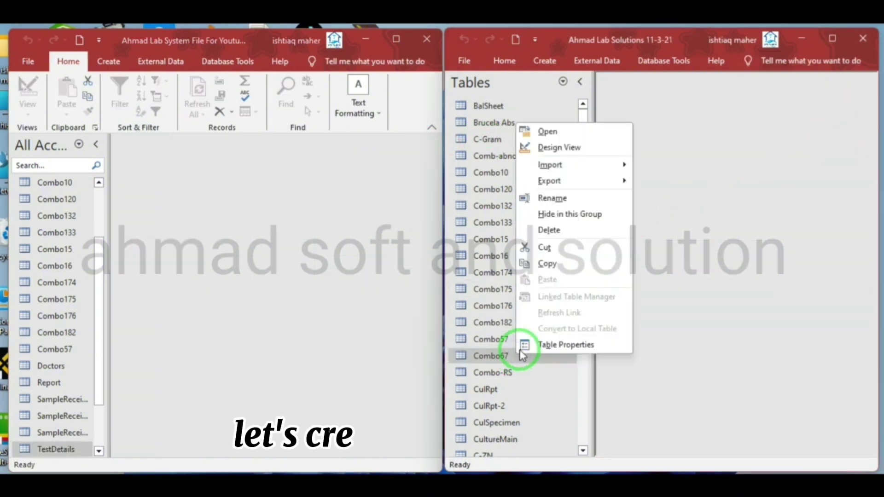
left_click(564, 202)
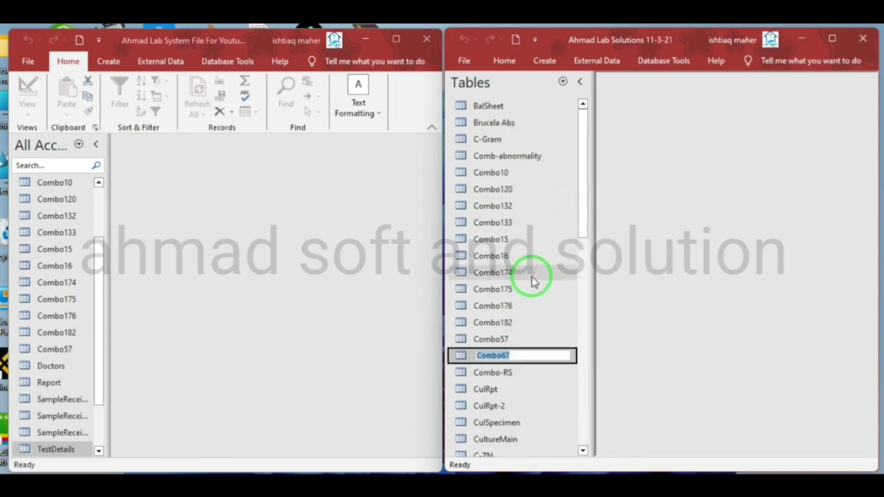
key("Escape")
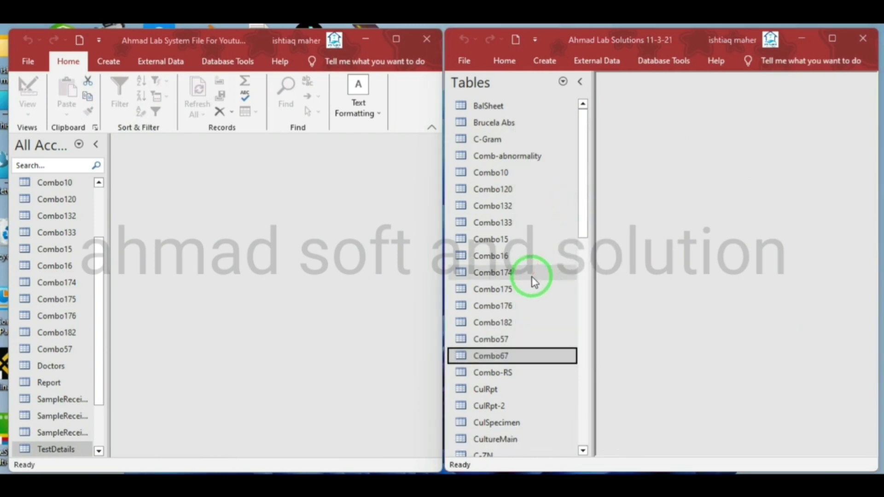
key("super")
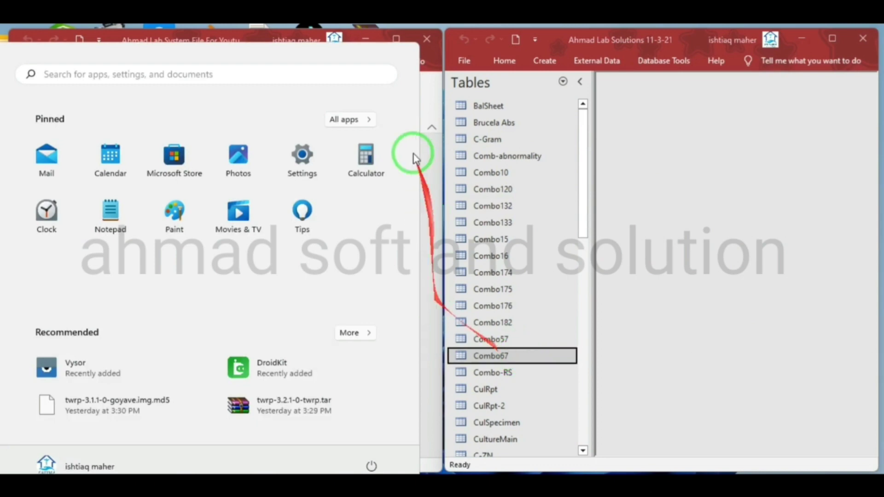
key("Escape")
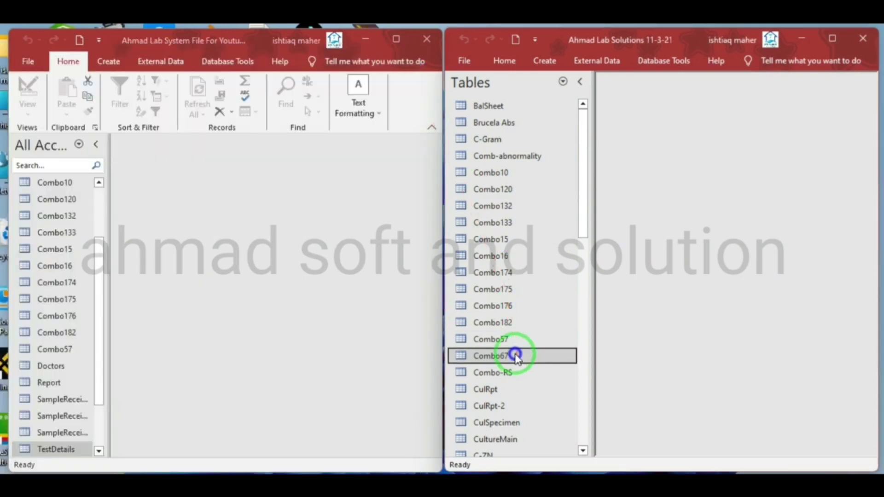
Copy the table name Combo67 from the original database and create a new table in Design View saved under that name.
right_click(517, 357)
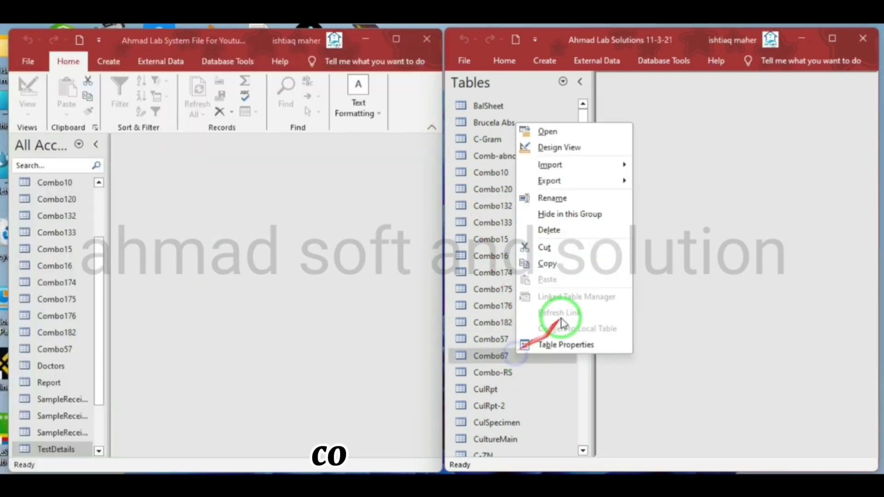
left_click(551, 202)
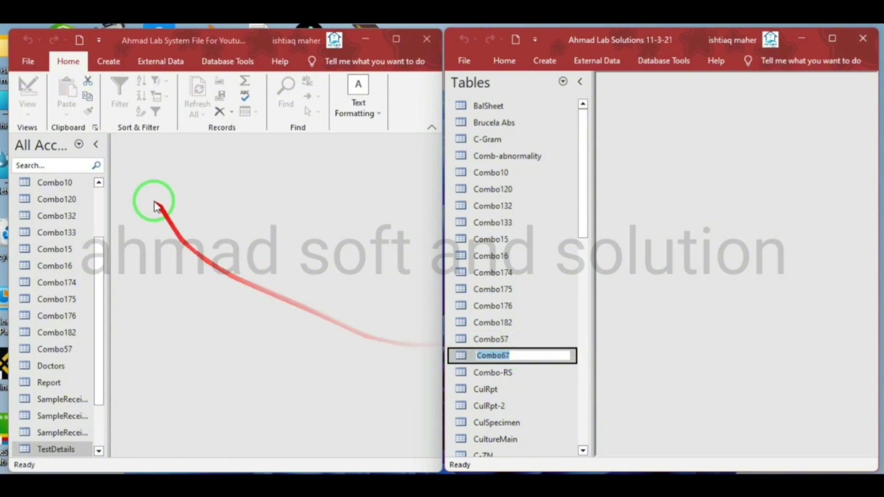
left_click(108, 62)
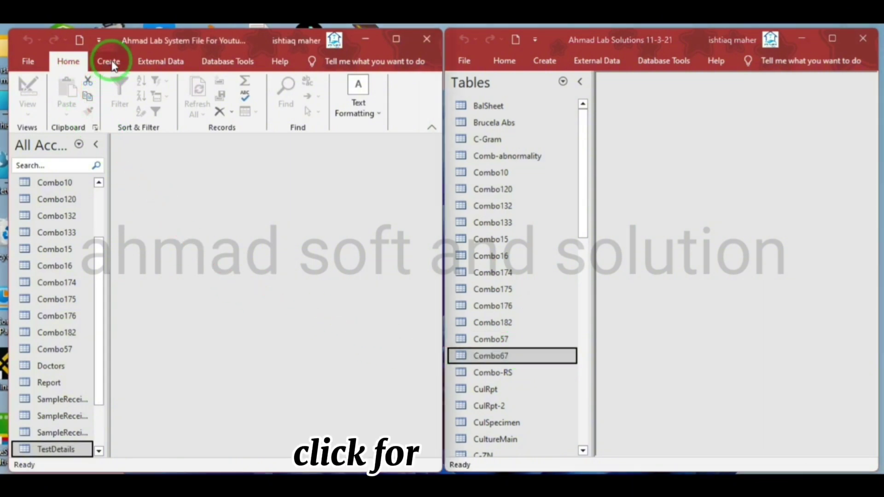
left_click(109, 62)
left_click(84, 87)
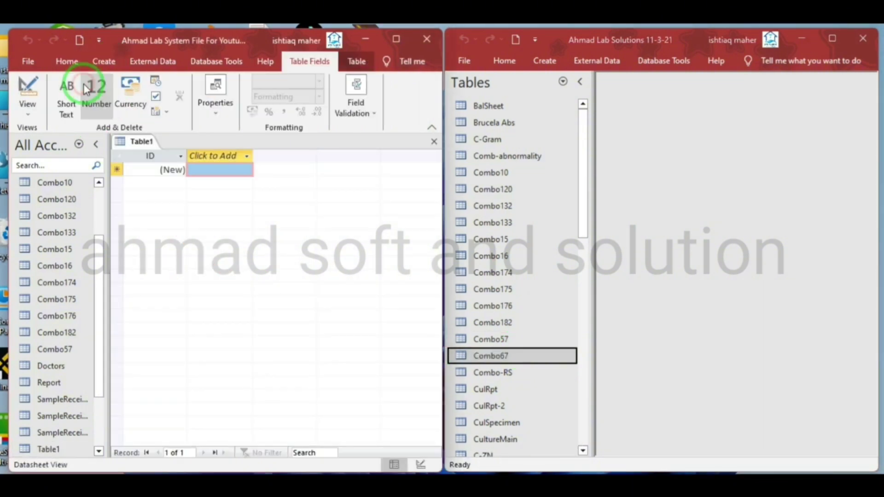
right_click(133, 142)
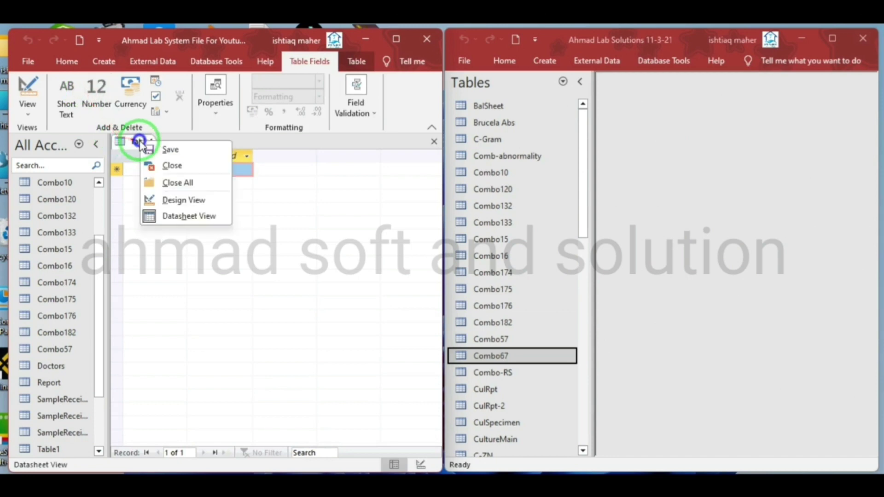
left_click(172, 201)
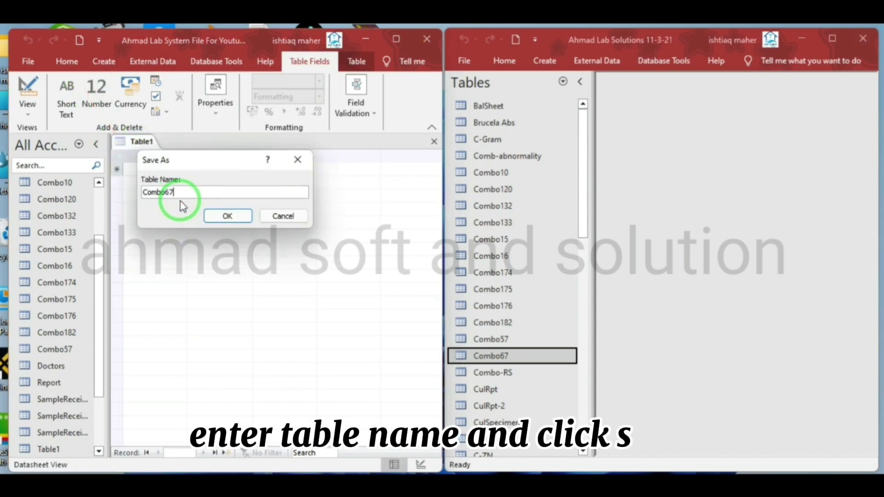
left_click(222, 216)
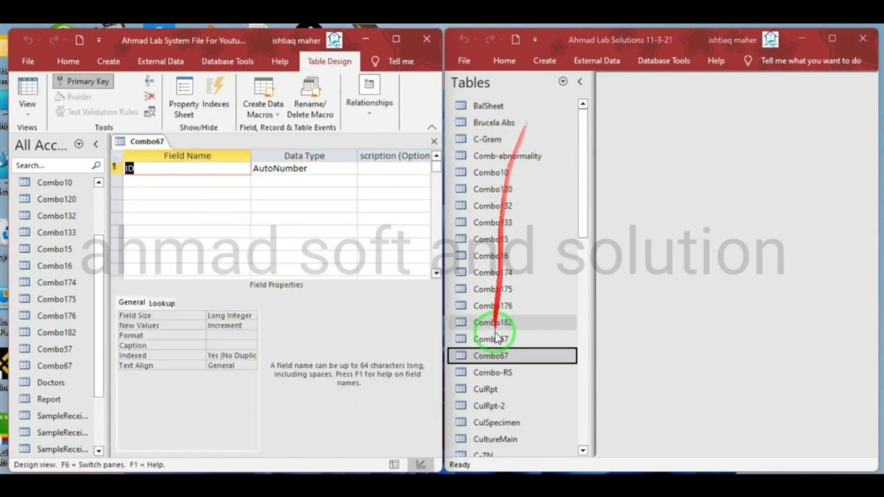
Open the original Combo67 table in Design View and copy its field name Result into the new table below ID.
right_click(507, 352)
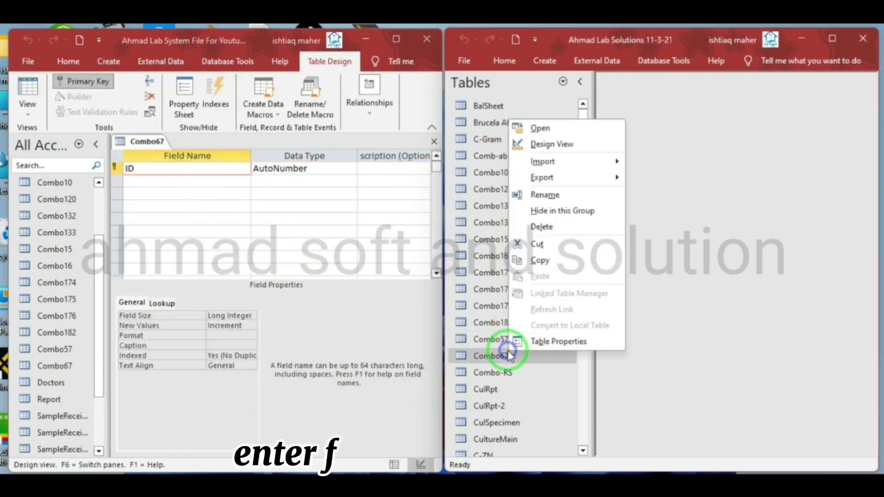
left_click(552, 144)
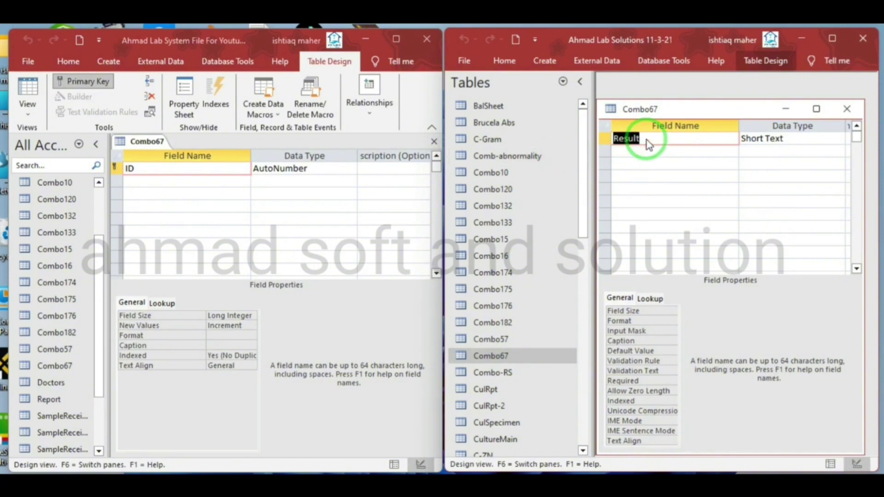
left_click(133, 180)
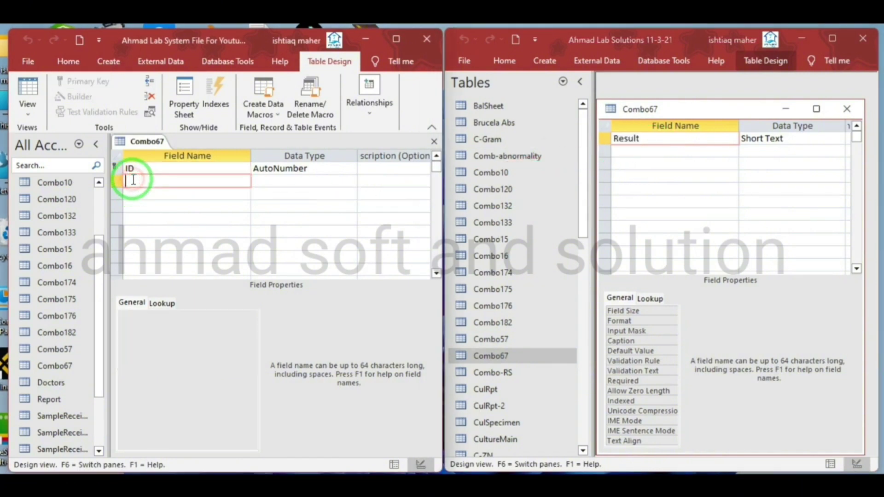
Delete the ID primary key field from the new Combo67 table.
left_click(116, 169)
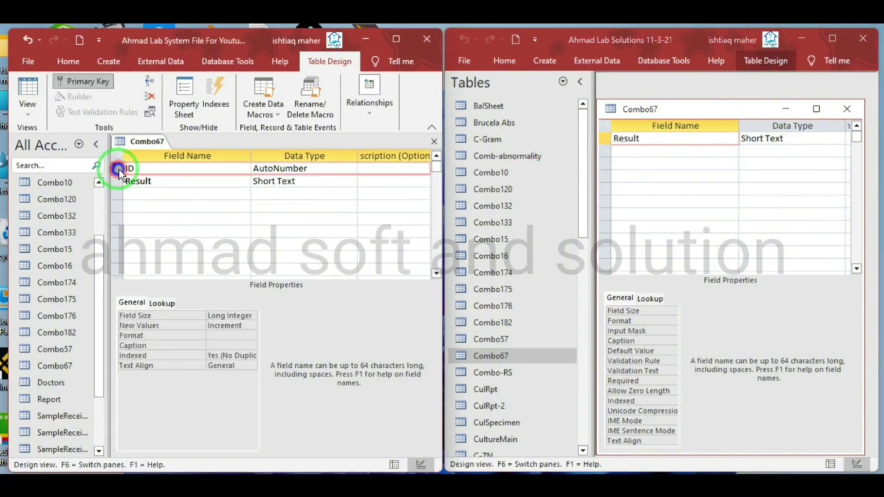
right_click(117, 170)
left_click(140, 260)
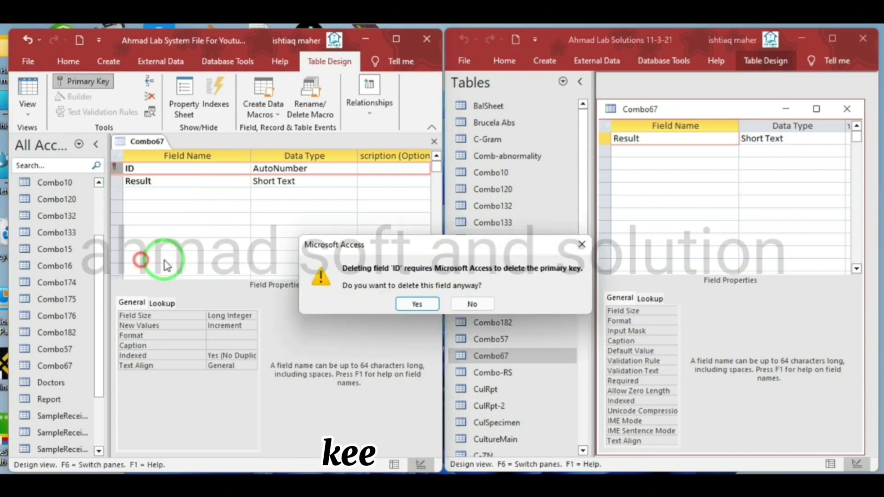
left_click(417, 304)
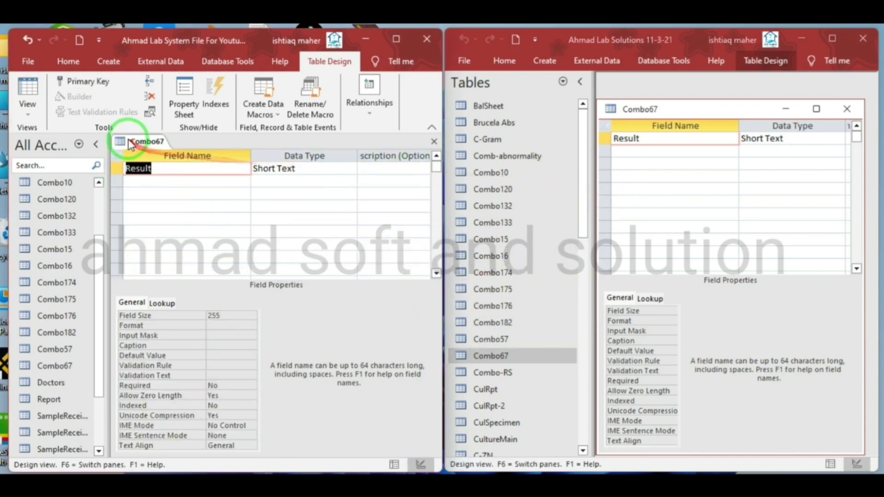
Save the new Combo67 table design and switch the Combo67 tables in both databases to Datasheet View.
right_click(144, 142)
left_click(173, 151)
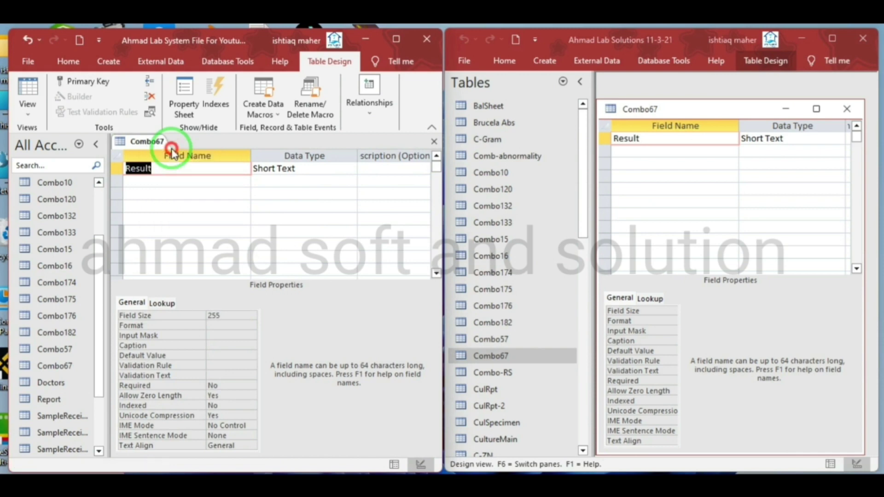
right_click(160, 147)
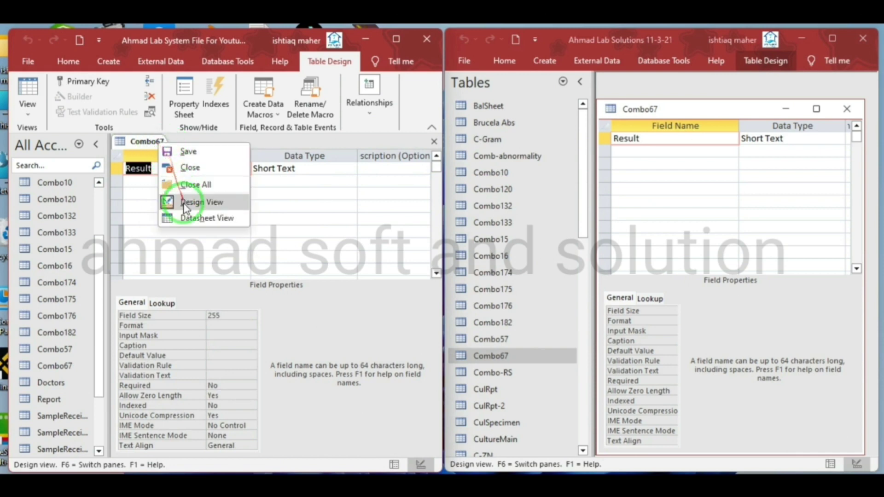
left_click(186, 218)
left_click(611, 109)
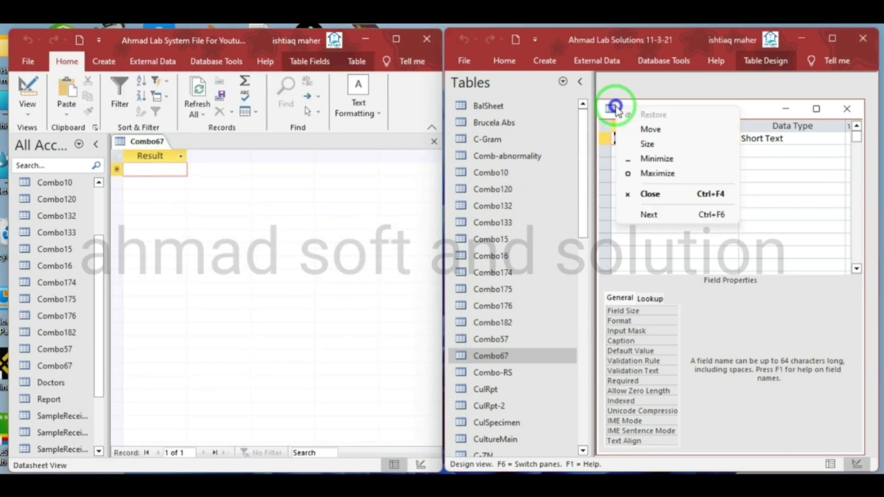
left_click(657, 103)
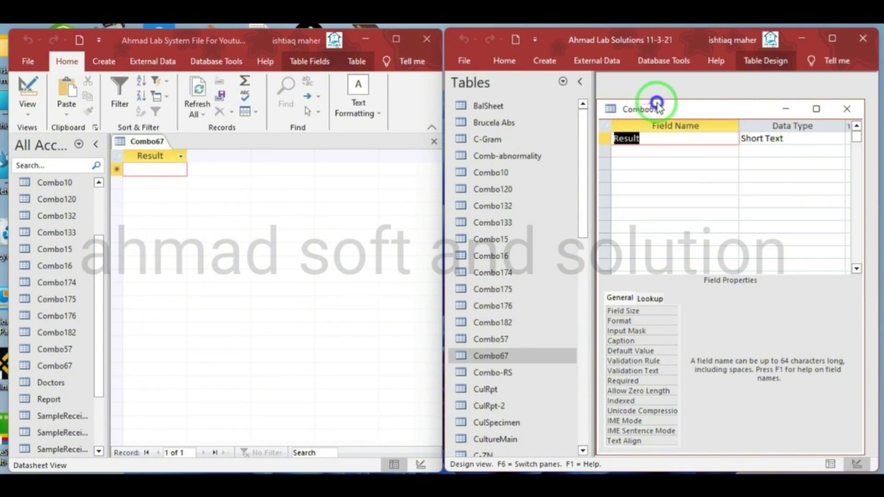
right_click(659, 105)
left_click(672, 113)
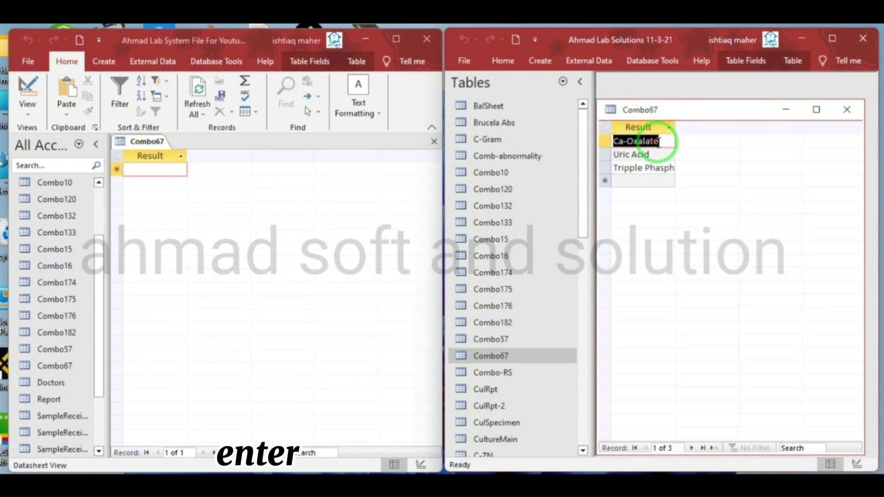
Copy the Result values Ca-Oxalate, Uric Acid and Tripple Phasphates from the original Combo67 table into the new one.
left_click(134, 170)
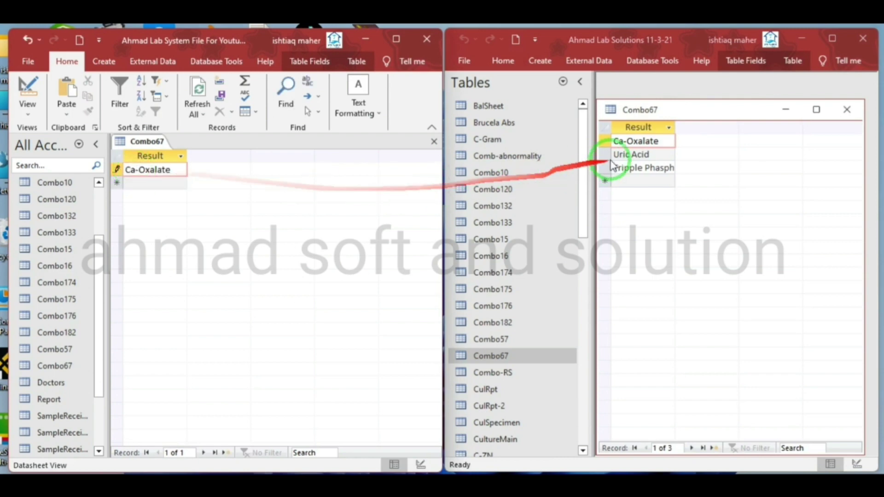
left_click(655, 155)
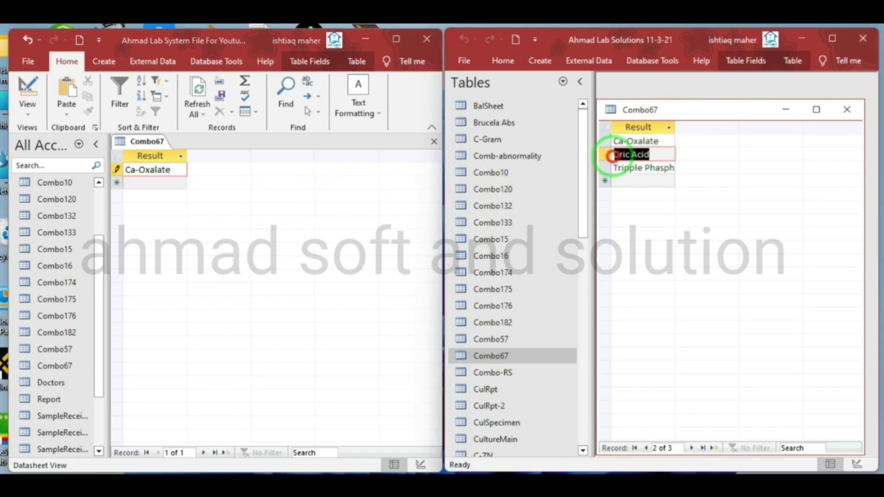
left_click(163, 180)
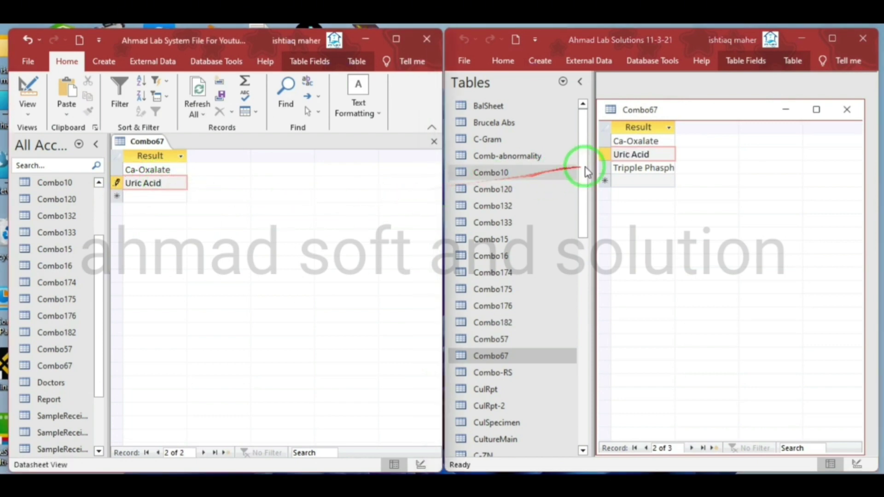
left_click(653, 167)
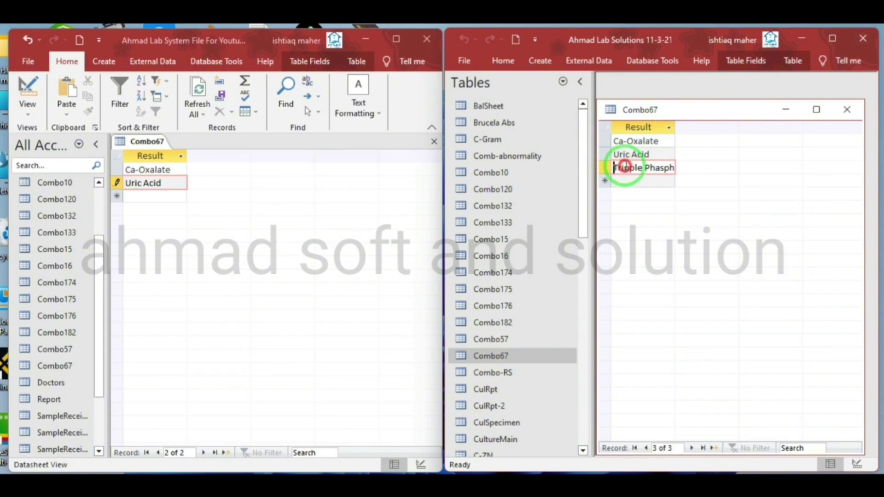
left_click_drag(625, 167, 681, 166)
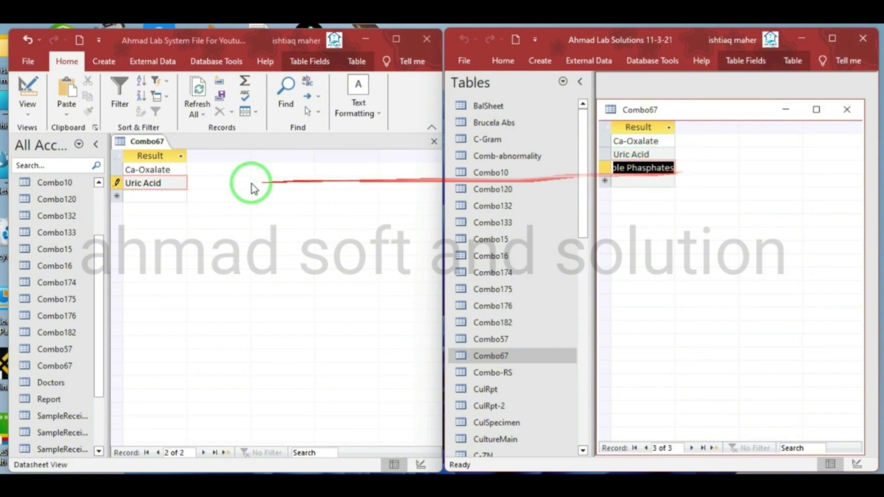
left_click(151, 197)
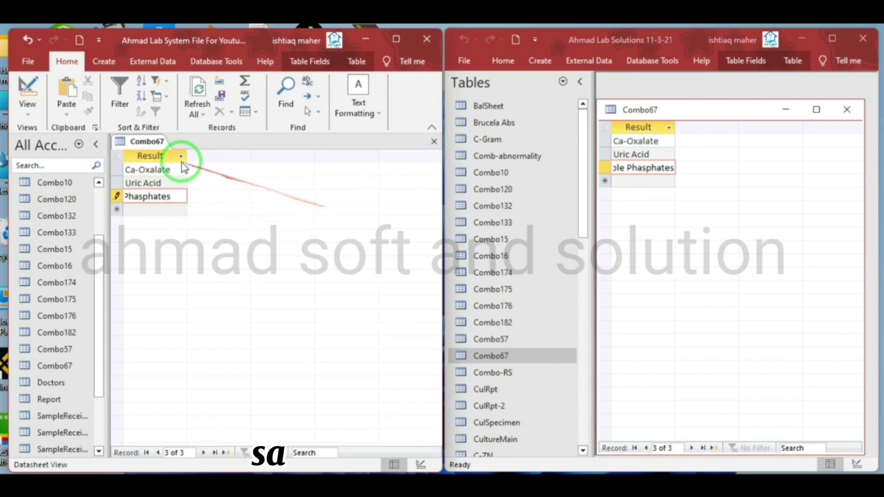
Save the new Combo67 table and close the Combo67 tables in both databases.
right_click(164, 146)
left_click(170, 152)
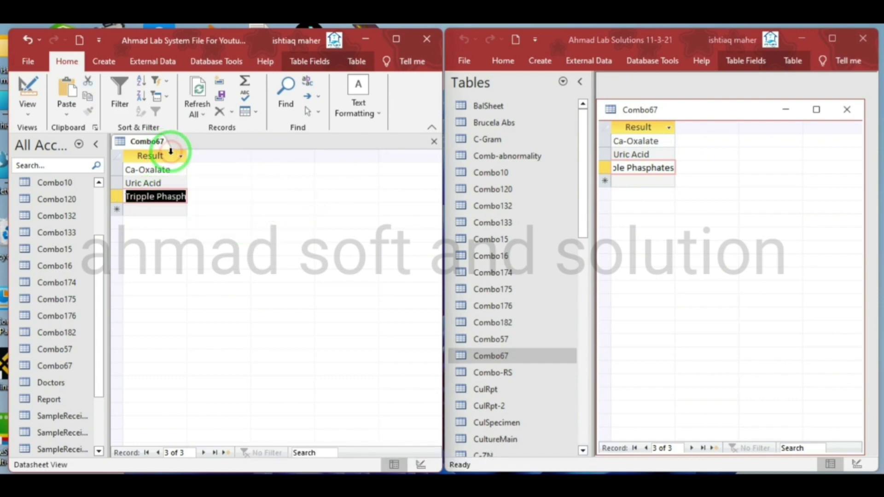
left_click(433, 142)
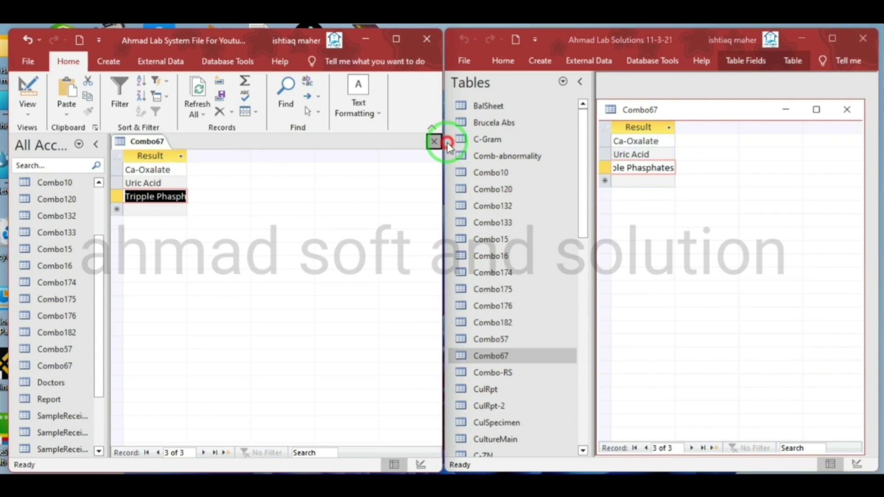
left_click(849, 112)
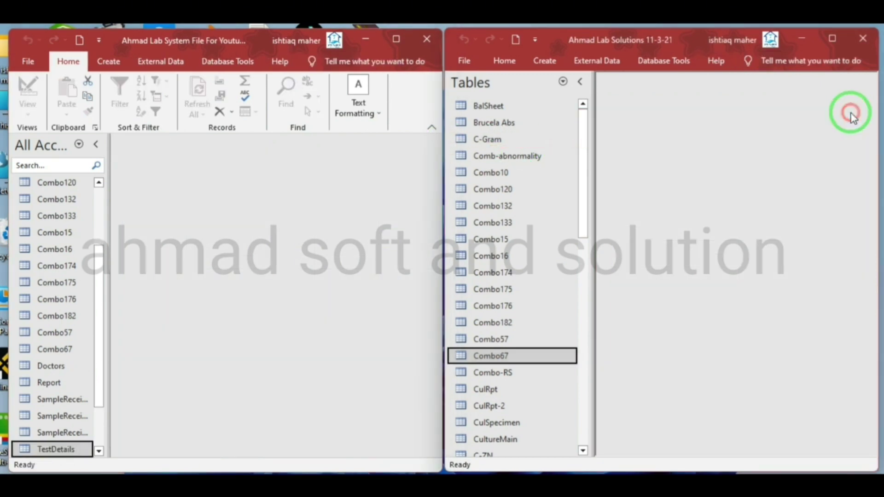
Copy the table name Combo-RS from the original database and create a new table in Design View saved under that name.
left_click(510, 373)
right_click(511, 374)
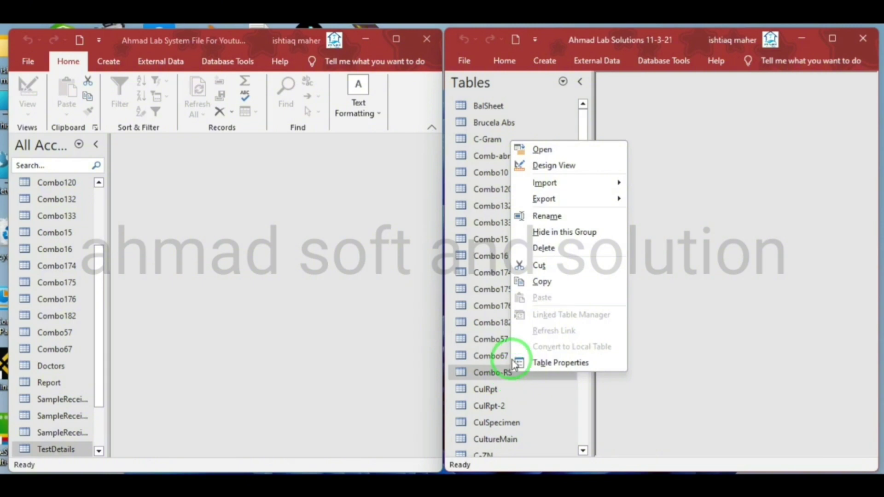
left_click(551, 216)
key("ctrl+c")
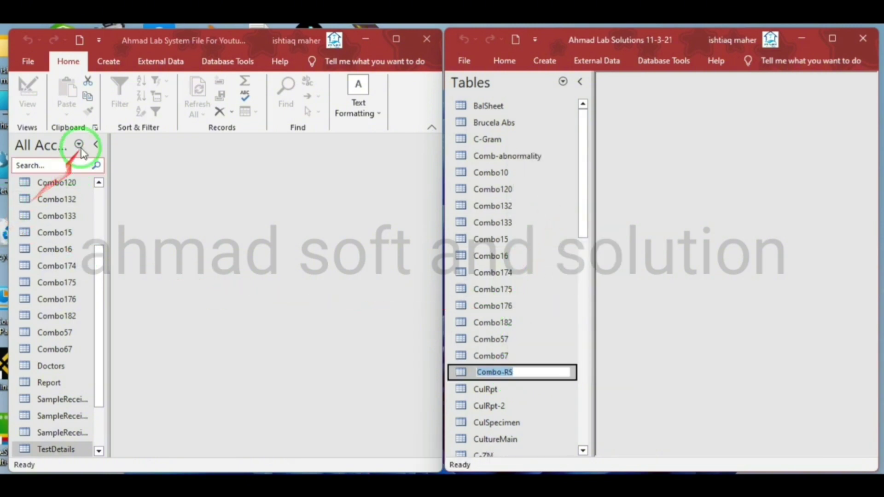
left_click(106, 68)
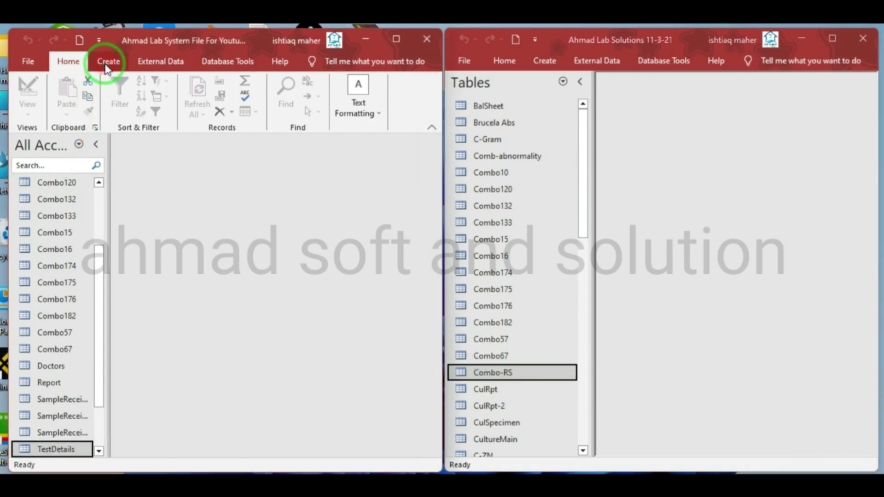
left_click(106, 69)
left_click(73, 99)
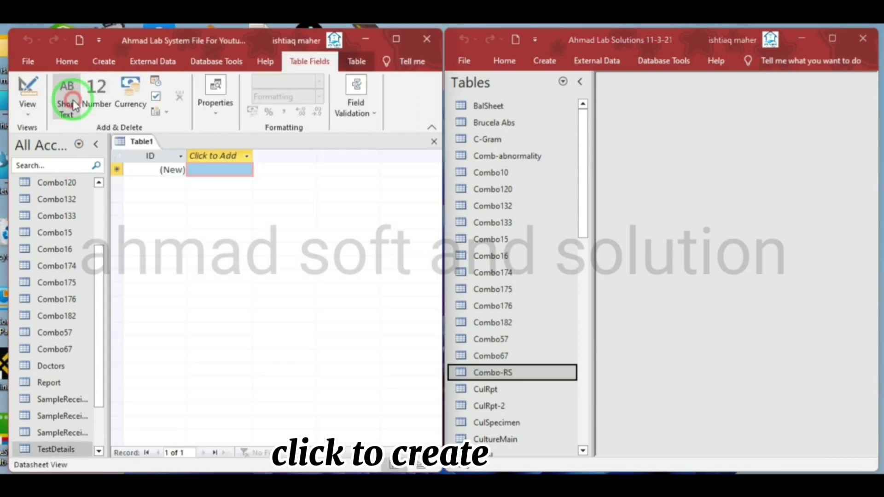
right_click(139, 147)
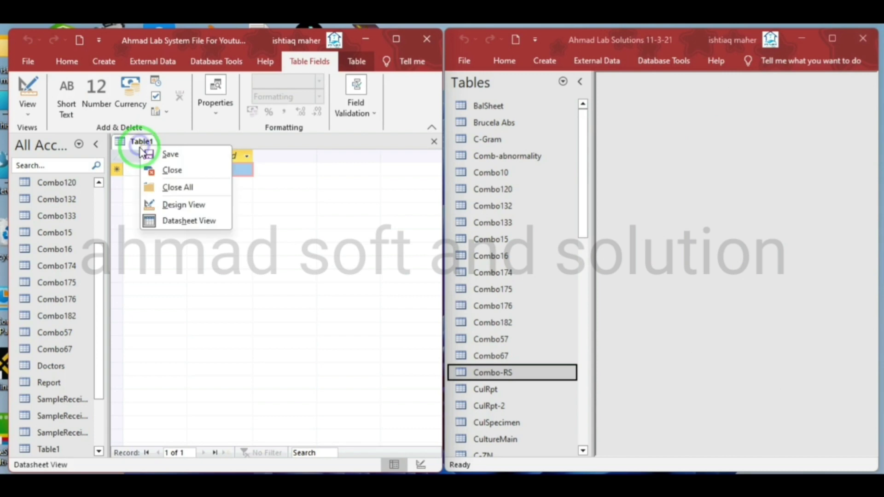
left_click(156, 202)
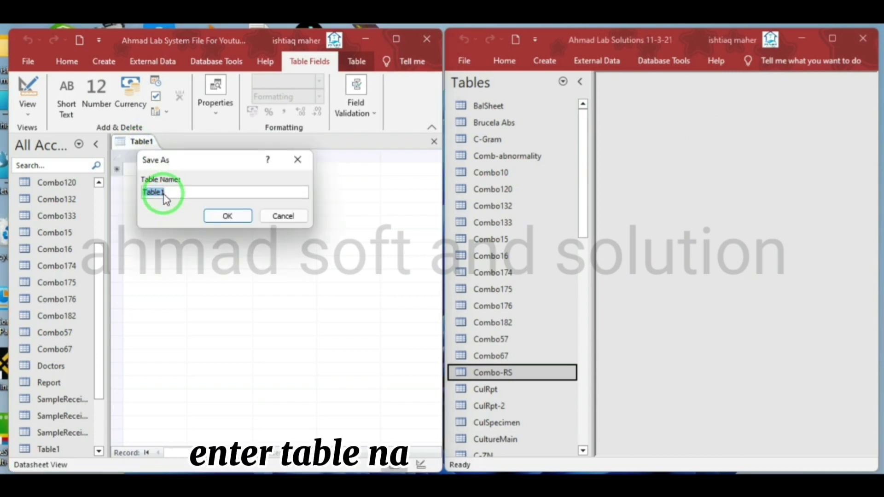
key("ctrl+v")
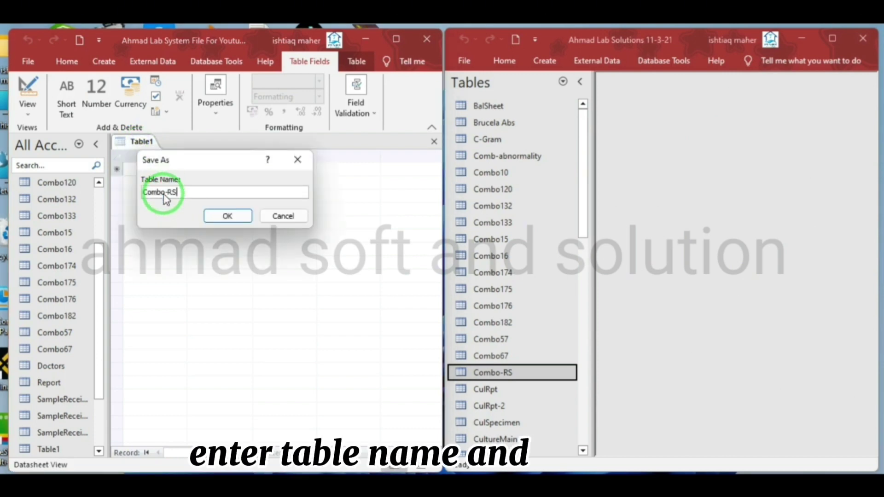
left_click(223, 215)
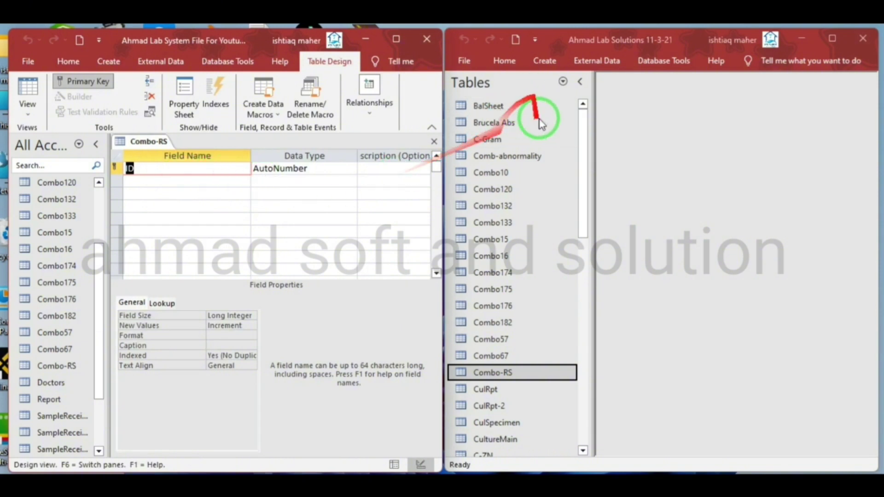
Open the original Combo-RS table in Design View and copy its field name Result into the new table below ID.
right_click(518, 371)
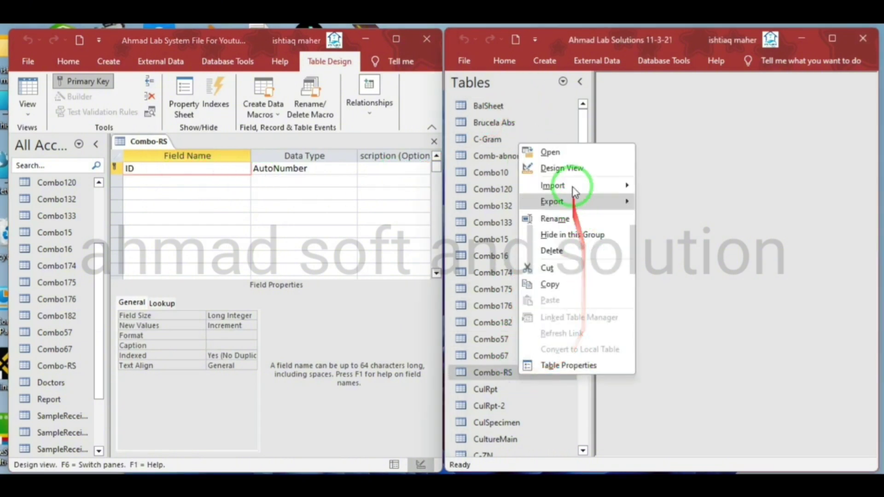
left_click(560, 168)
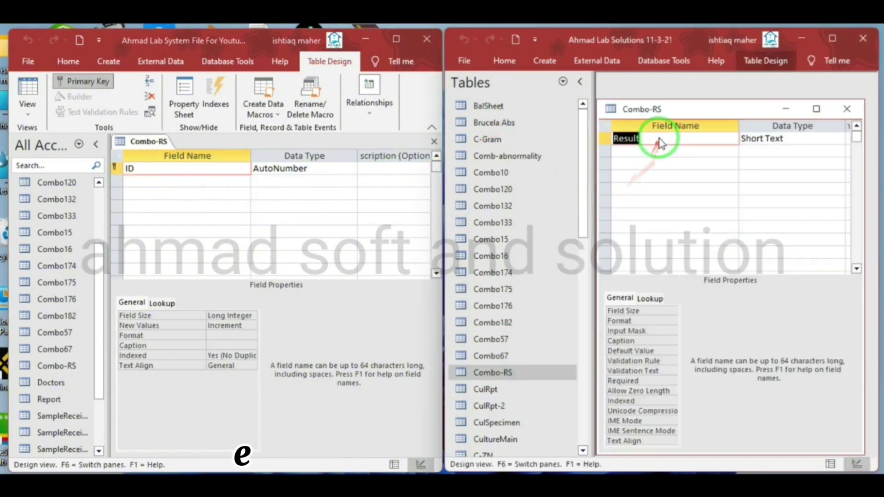
left_click(139, 183)
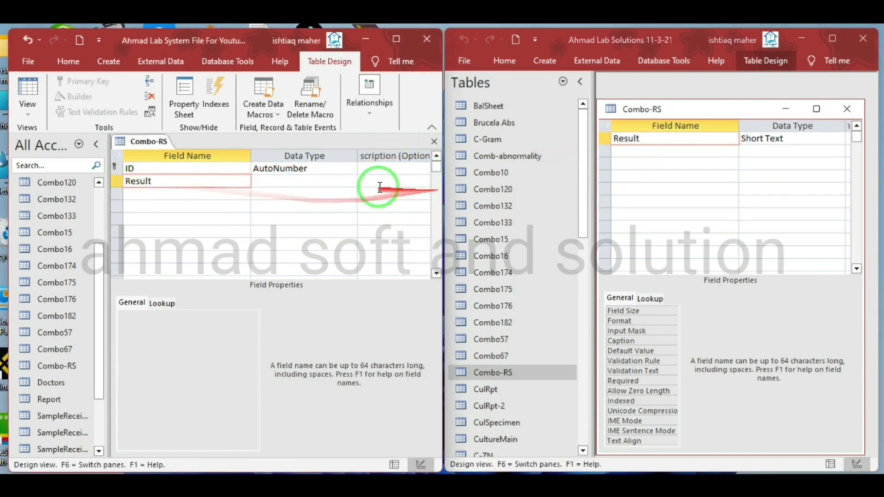
Delete the ID primary key field from the new Combo-RS table.
left_click(118, 167)
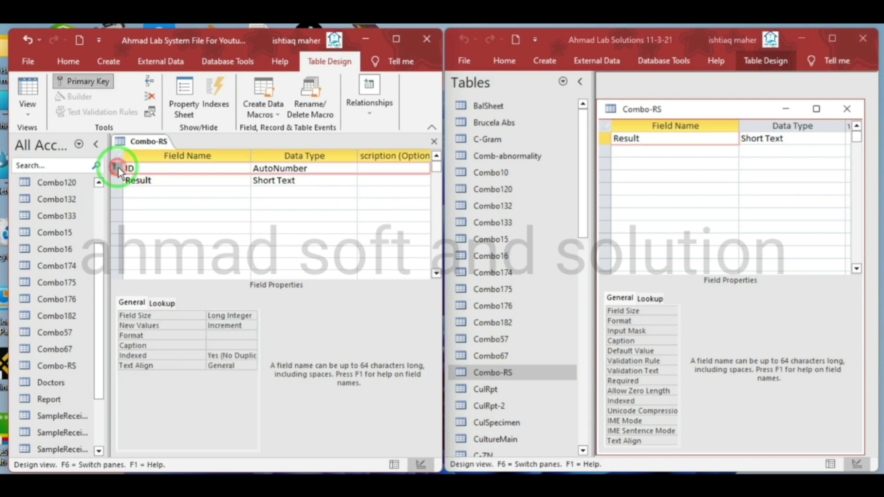
right_click(118, 167)
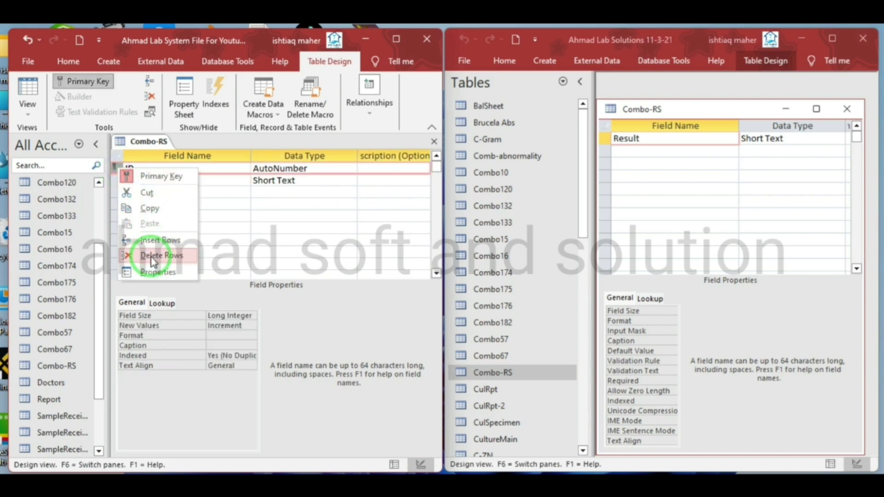
left_click(154, 255)
left_click(426, 304)
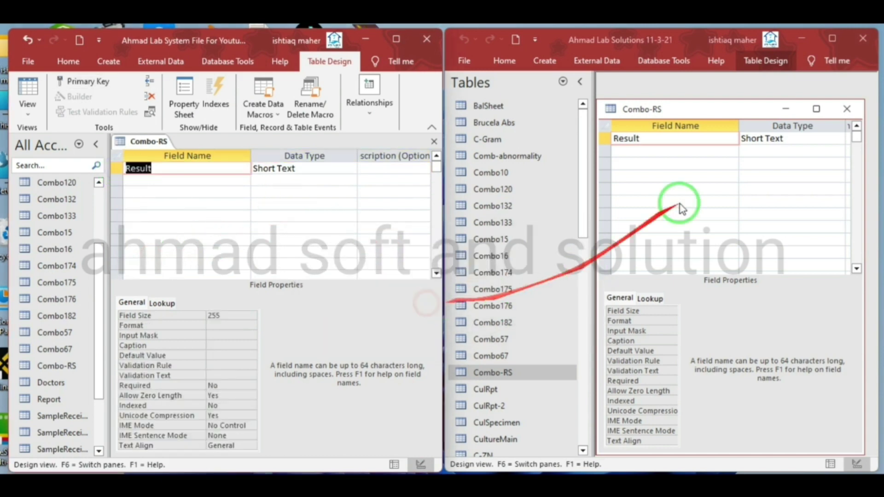
Save the new Combo-RS table design and switch the Combo-RS tables in both databases to Datasheet View.
right_click(148, 141)
left_click(166, 150)
right_click(151, 142)
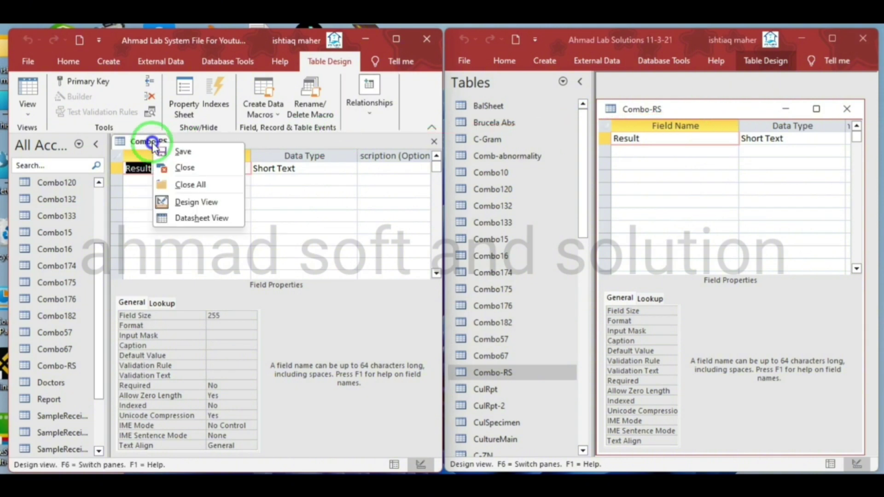
left_click(189, 217)
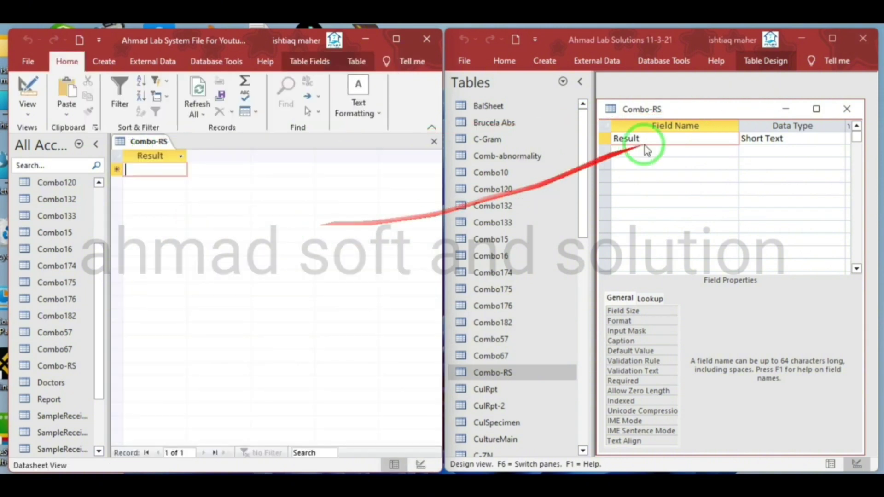
left_click(657, 106)
right_click(658, 108)
left_click(672, 114)
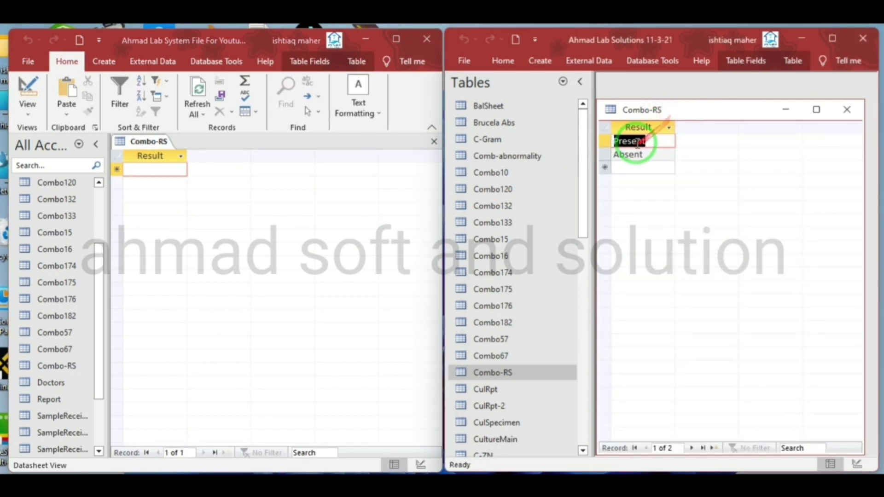
Copy the Result values Present and Absent from the original Combo-RS table into the new one, and save and close the new table.
left_click_drag(652, 140, 150, 171)
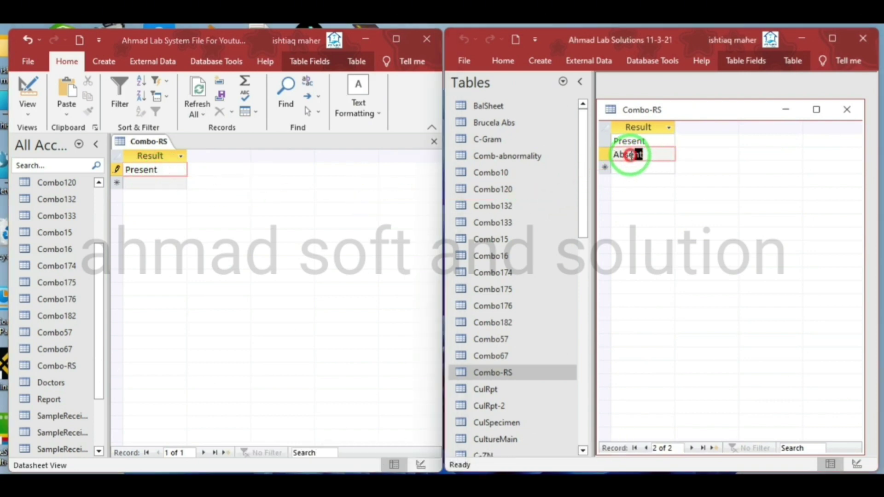
left_click_drag(390, 167, 171, 183)
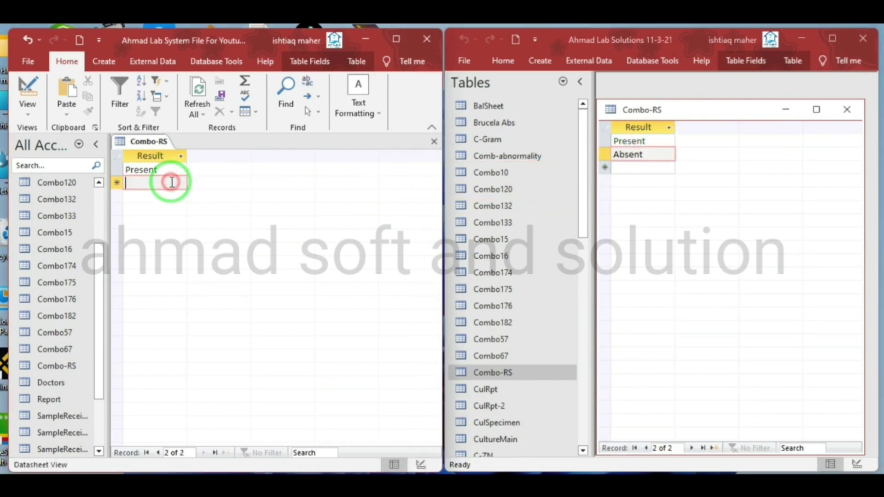
right_click(146, 146)
left_click(153, 150)
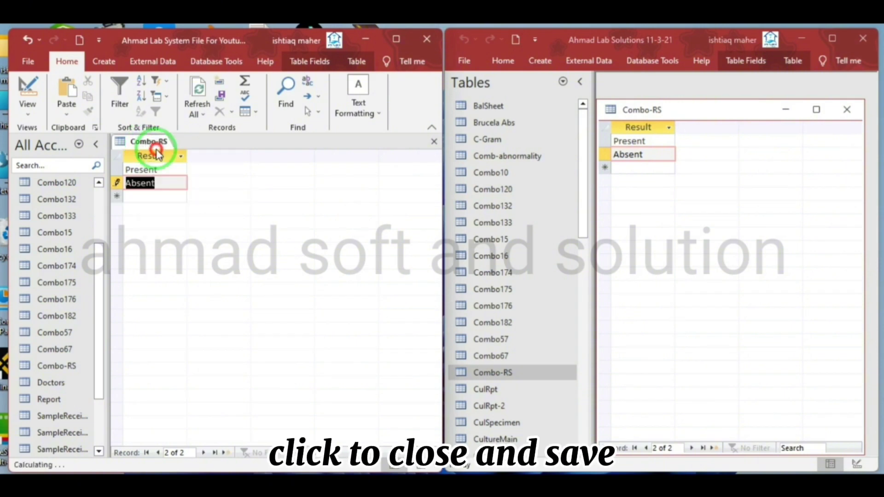
left_click(435, 142)
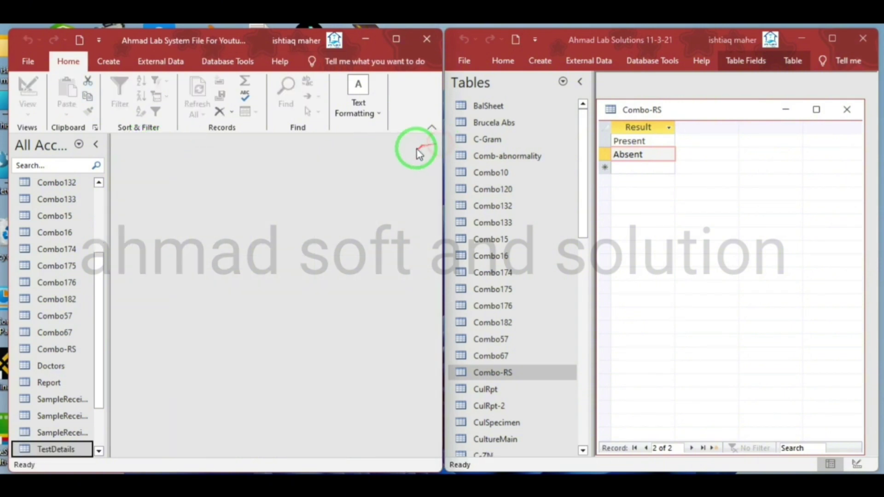
Close the original Combo-RS table and copy the name of the original CulRpt table without changing it.
left_click(849, 110)
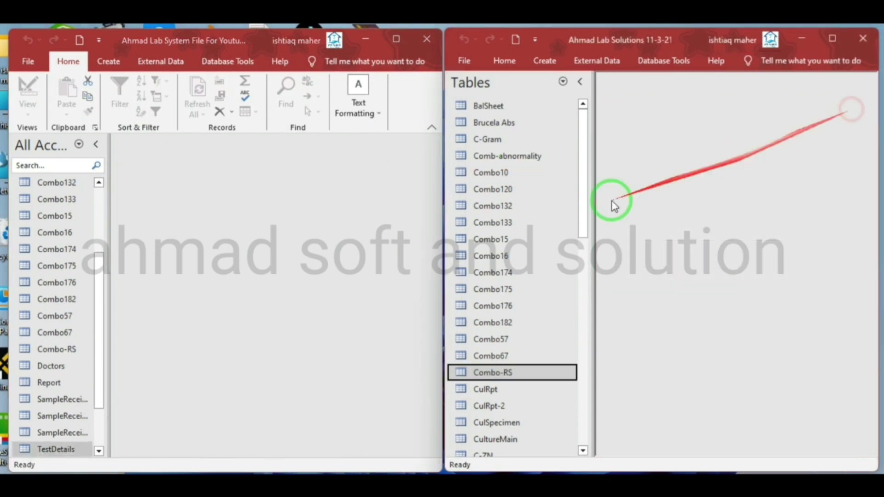
left_click(514, 389)
right_click(514, 390)
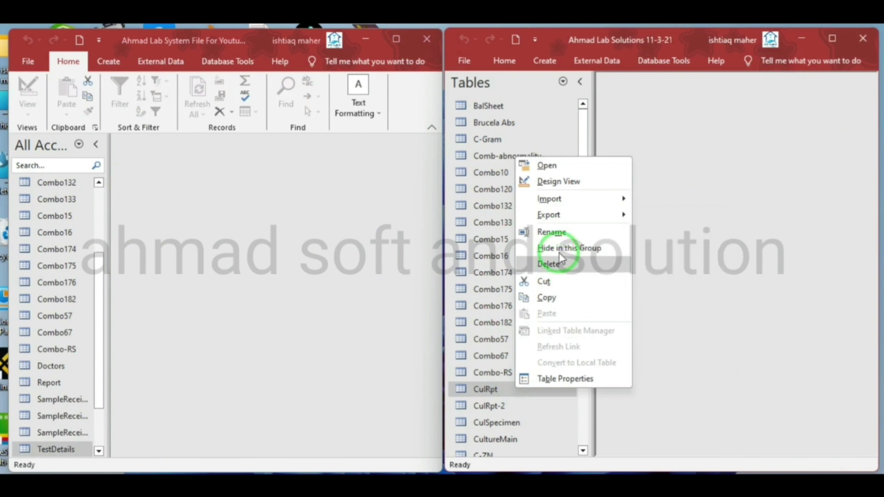
left_click(552, 232)
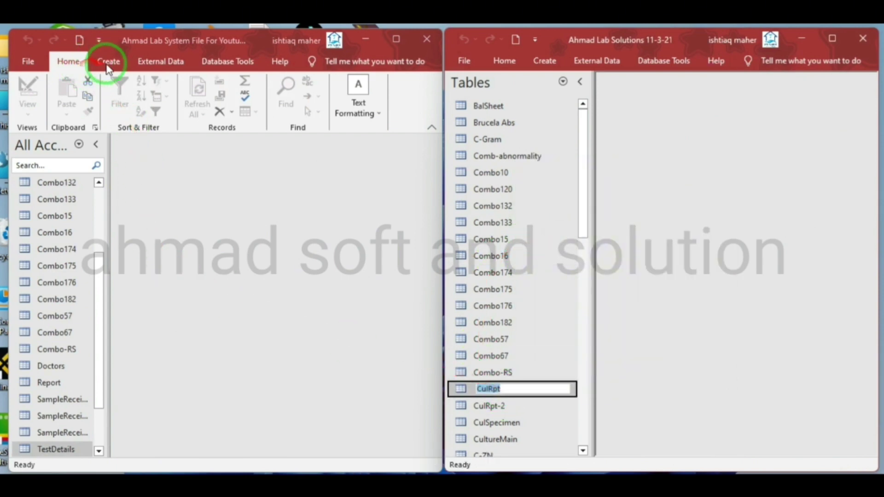
left_click(87, 65)
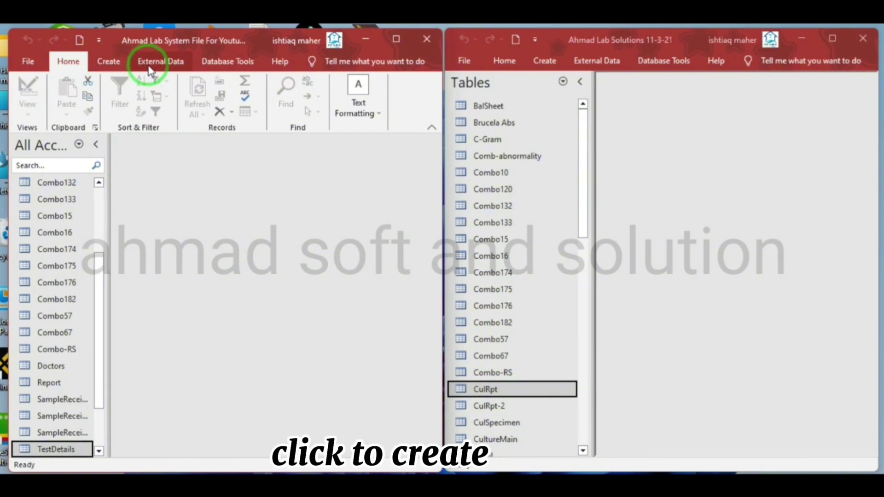
Create a new table in the Ahmad Lab System database and save it as CulRpt, opening it in Design View.
left_click(117, 61)
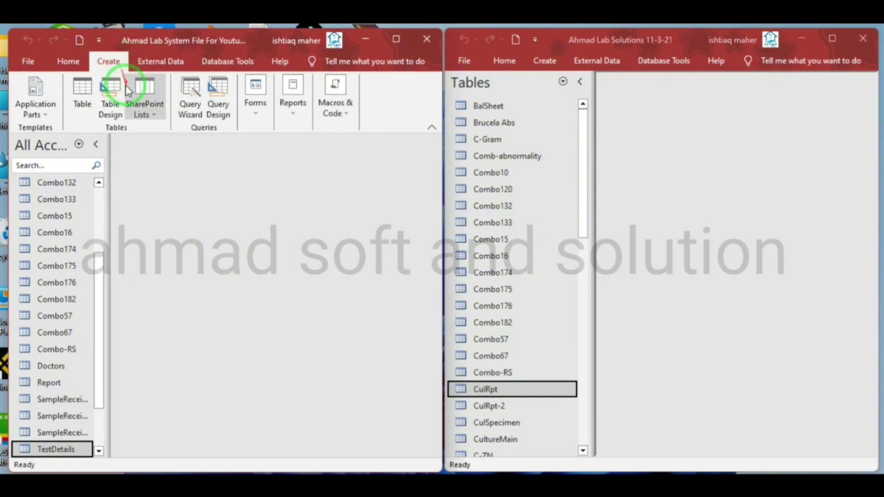
left_click(82, 92)
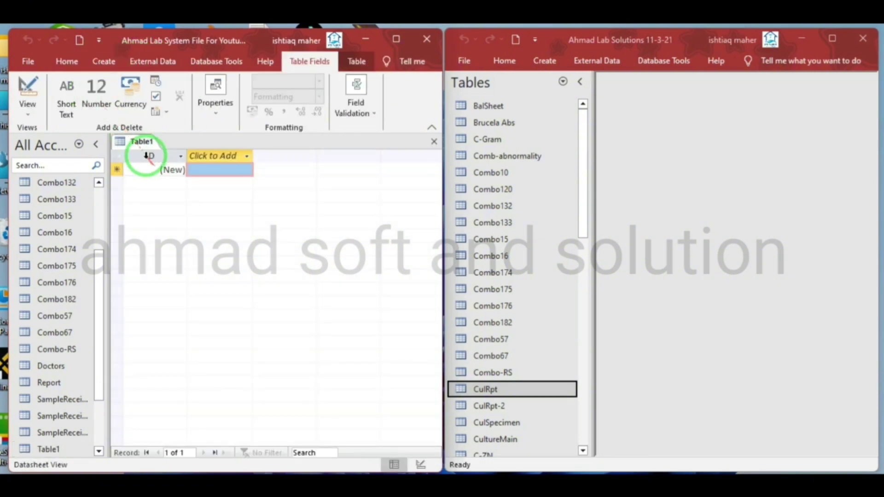
right_click(142, 146)
left_click(165, 197)
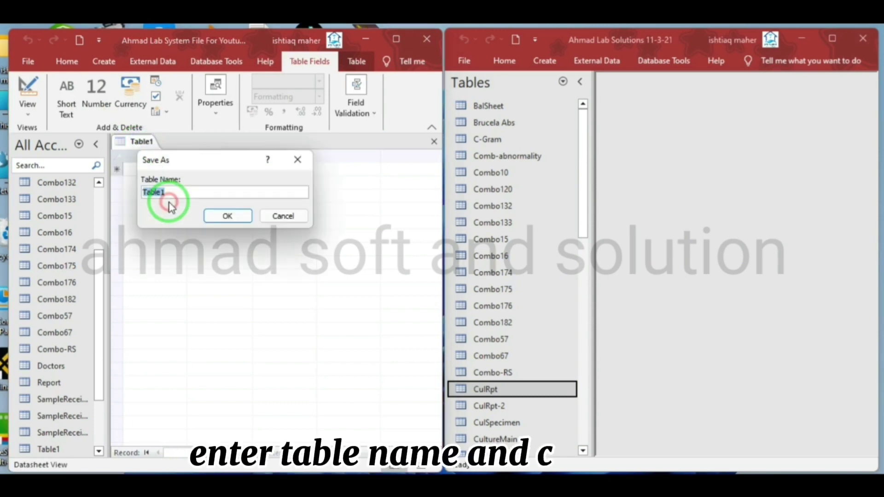
left_click(227, 215)
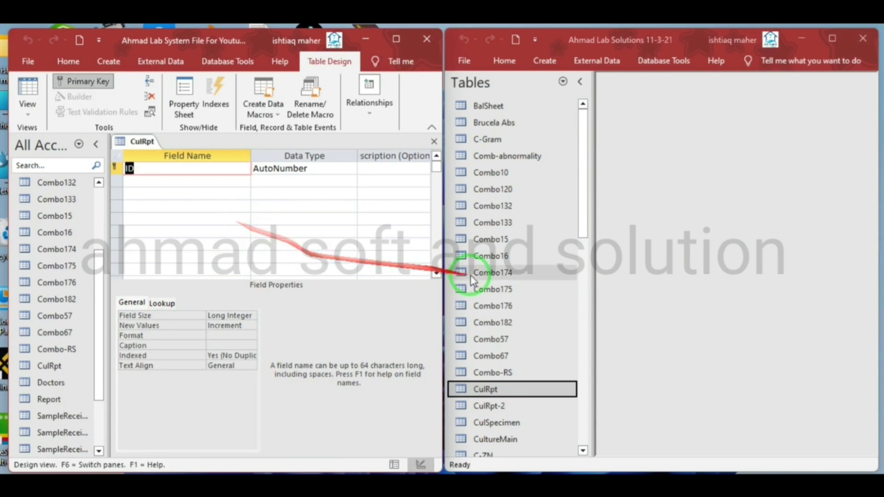
Open the original CulRpt table in Design View and add its field name CulPrtID to the new table below ID.
right_click(516, 389)
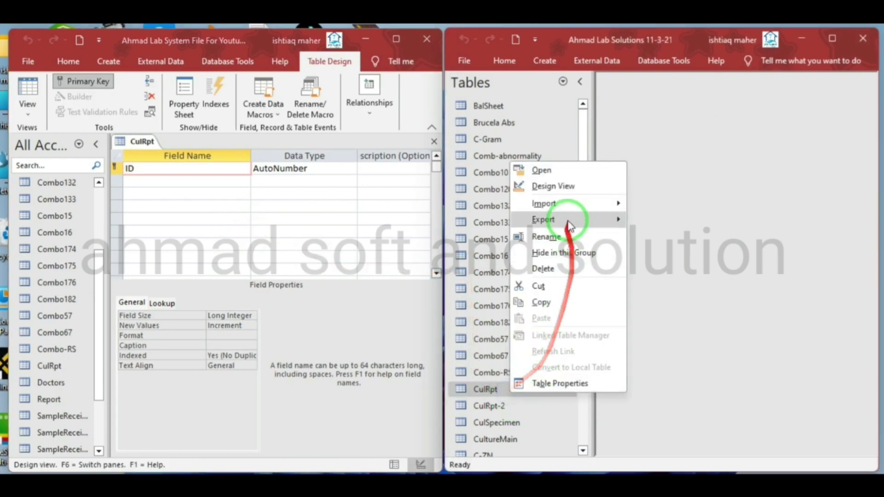
left_click(555, 186)
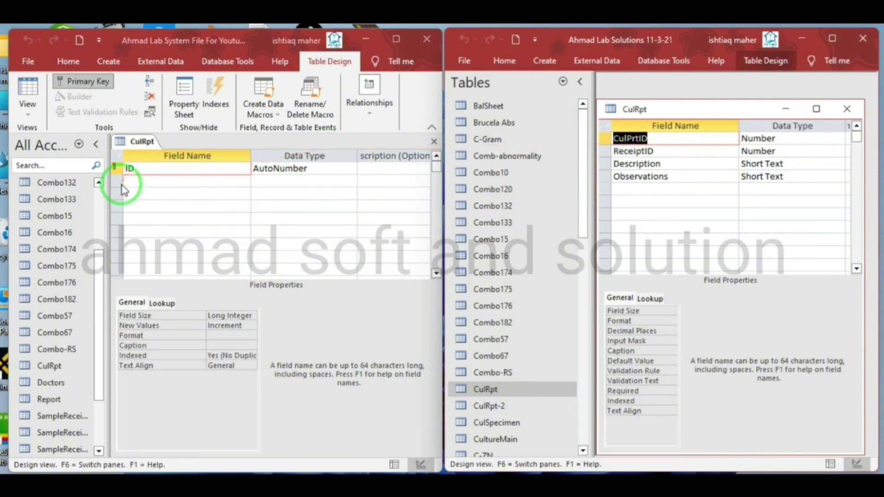
left_click(140, 183)
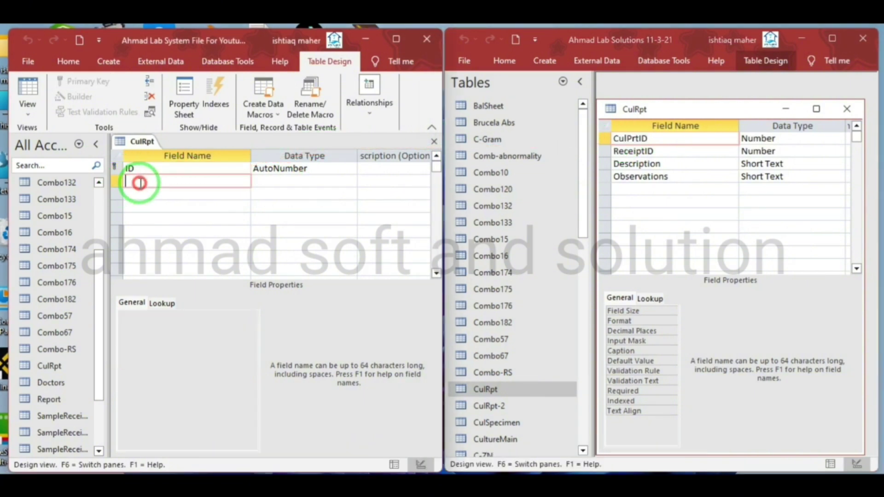
type("CulPrtID")
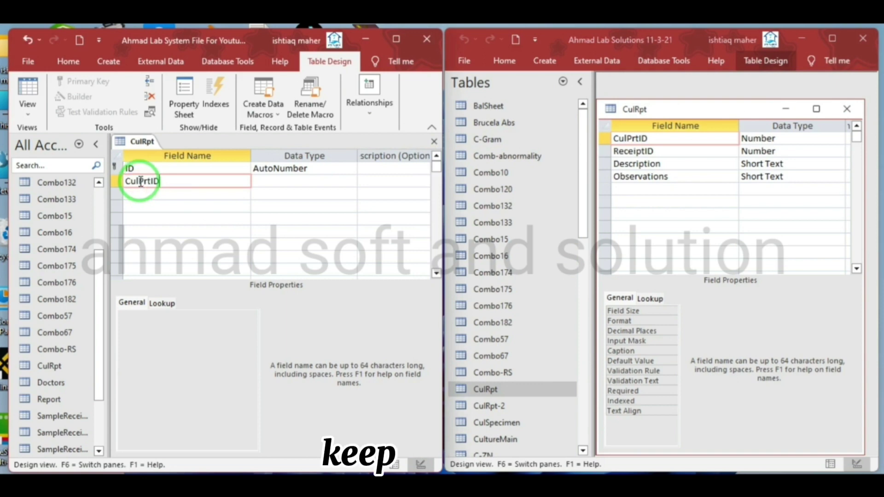
Delete the ID primary key field from the new CulRpt table.
left_click(118, 168)
right_click(117, 169)
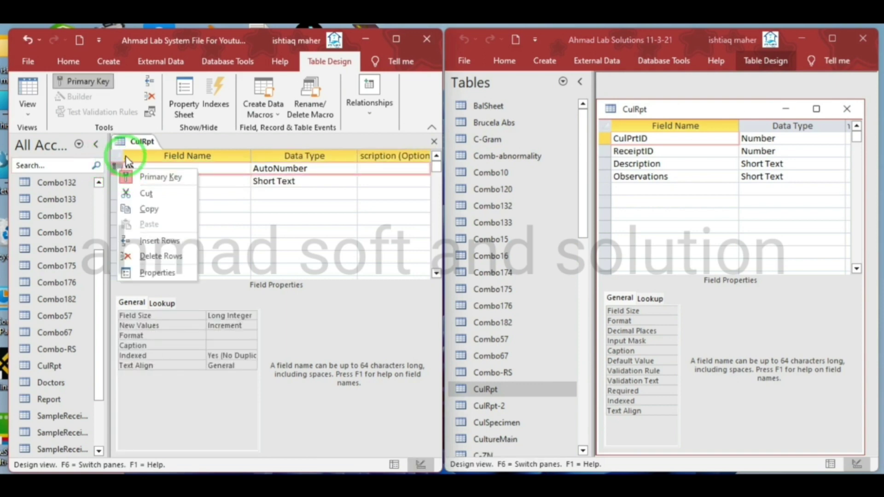
left_click(127, 168)
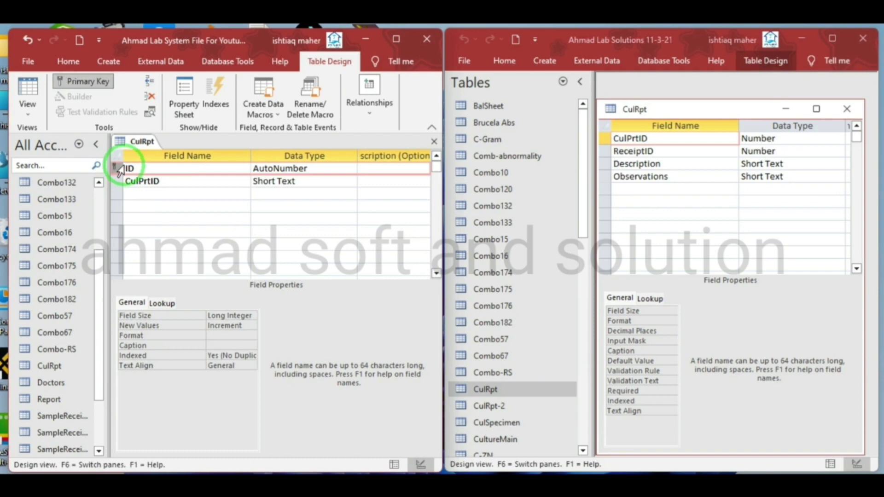
right_click(119, 171)
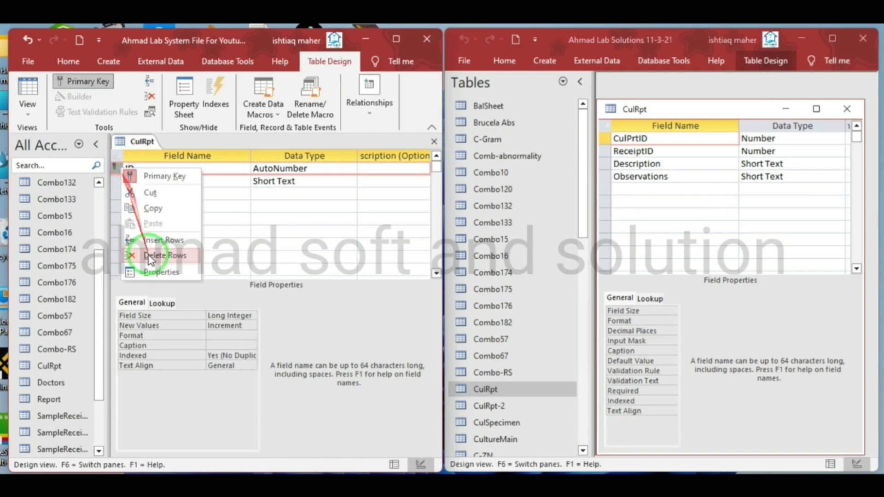
left_click(156, 254)
left_click(415, 303)
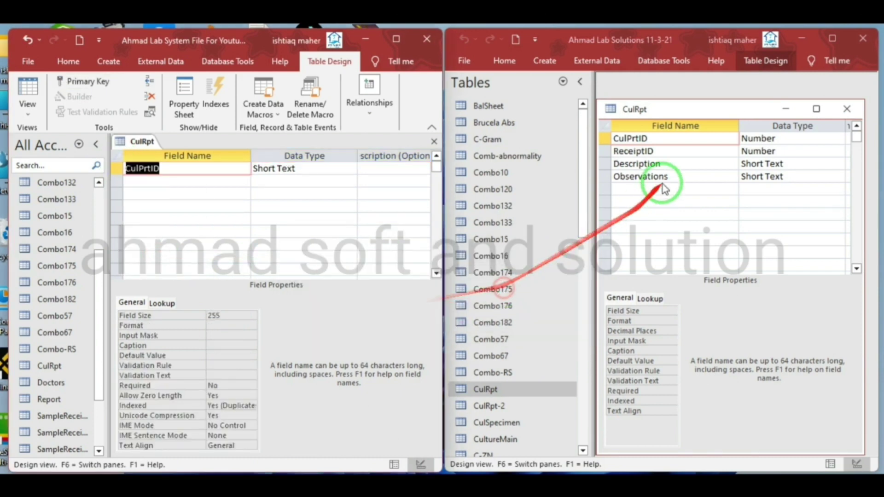
Copy the field names ReceiptID, Description and Observations from the original CulRpt design into the new table below CulPrtID.
left_click(663, 152)
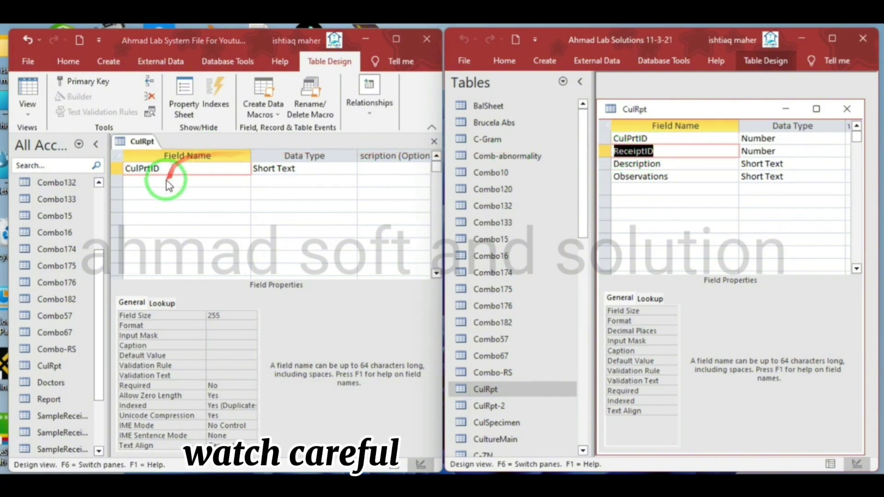
left_click(167, 180)
type("ReceiptID")
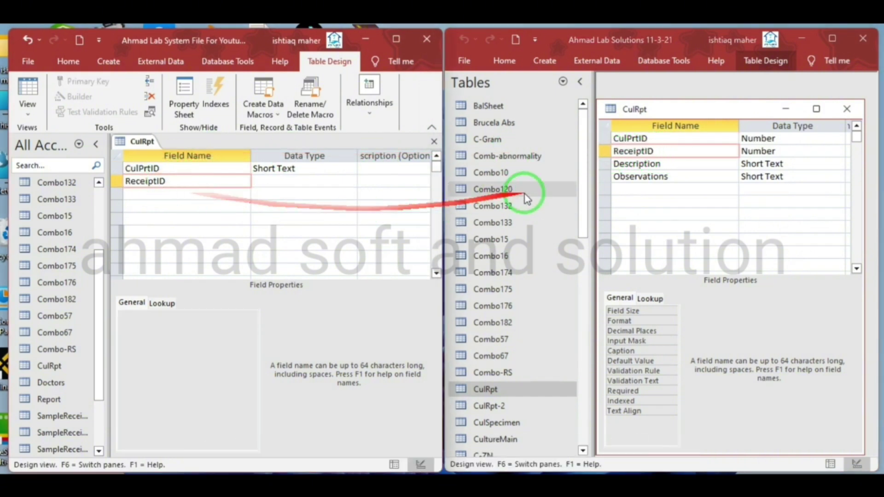
left_click_drag(666, 165, 631, 166)
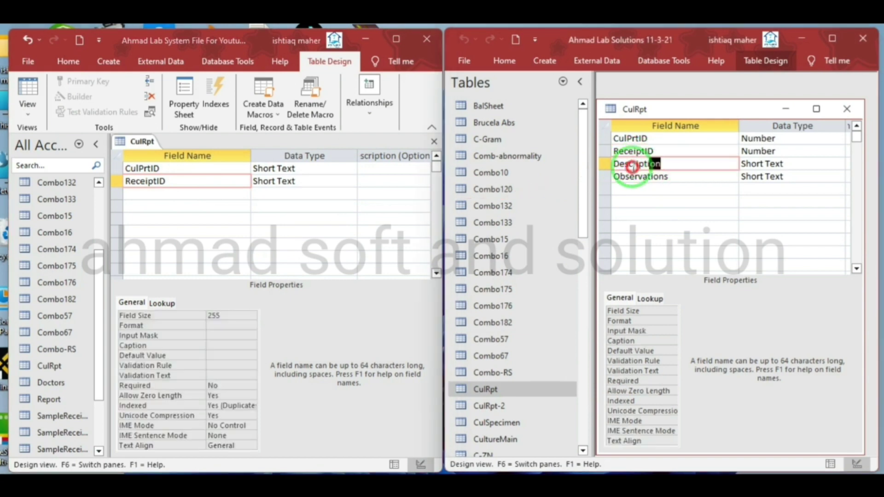
left_click(161, 195)
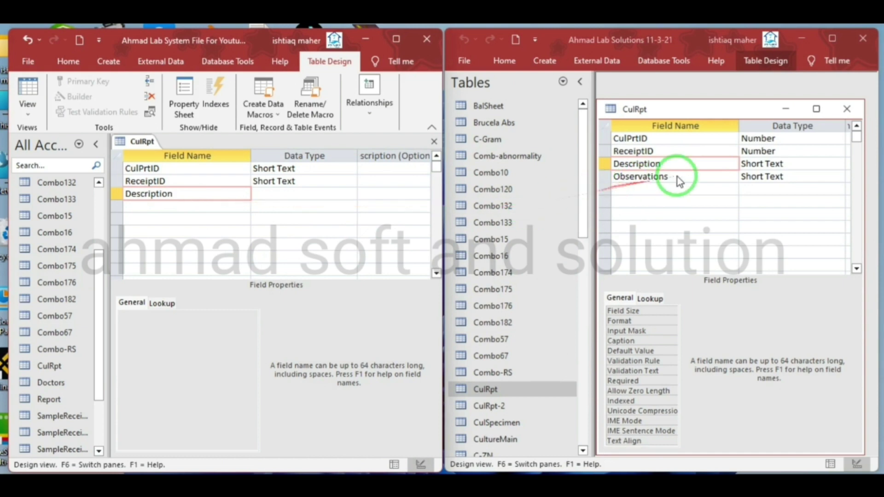
left_click_drag(677, 177, 664, 177)
key("ctrl+c")
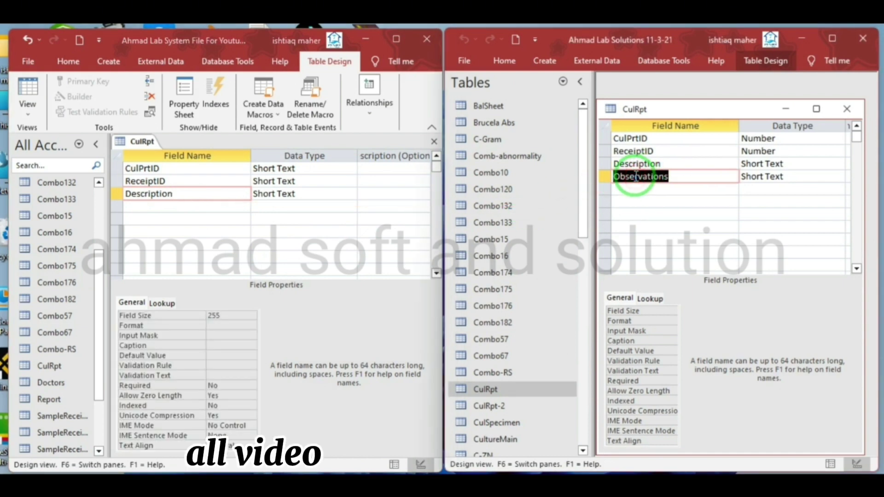
left_click(173, 205)
key("ctrl+v")
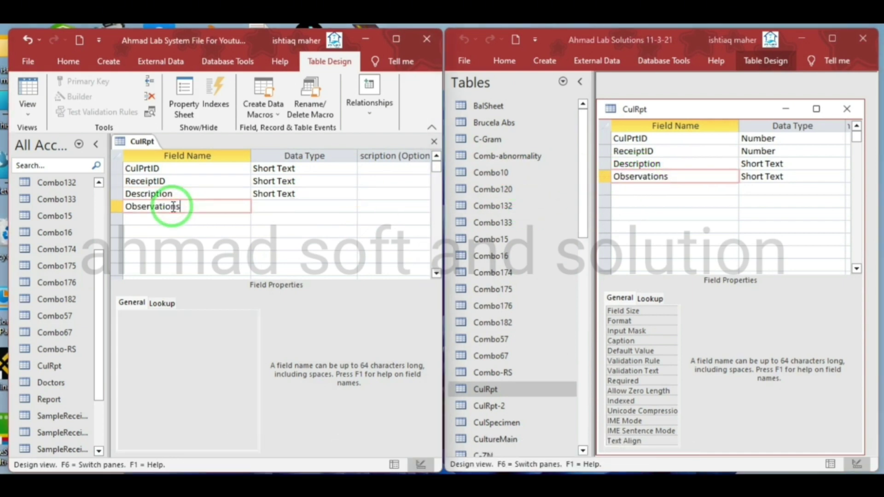
Set the data type of the CulPrtID and ReceiptID fields in the new CulRpt table to Number.
left_click(340, 167)
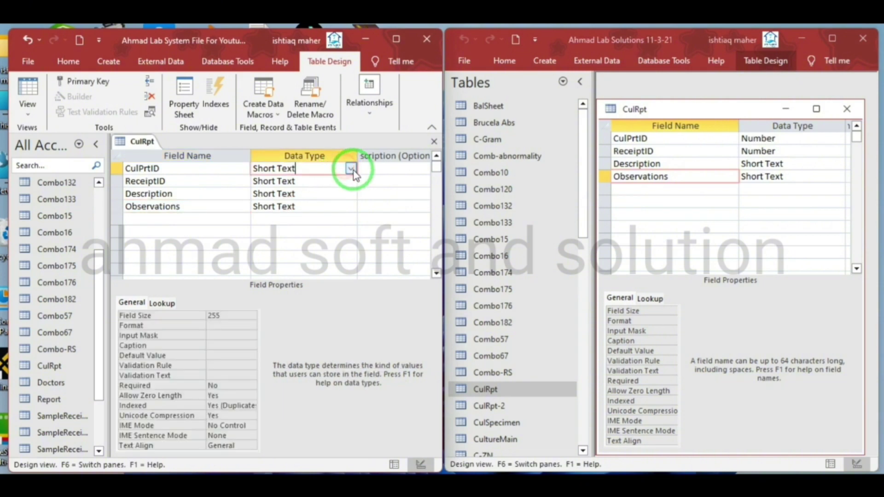
left_click(351, 169)
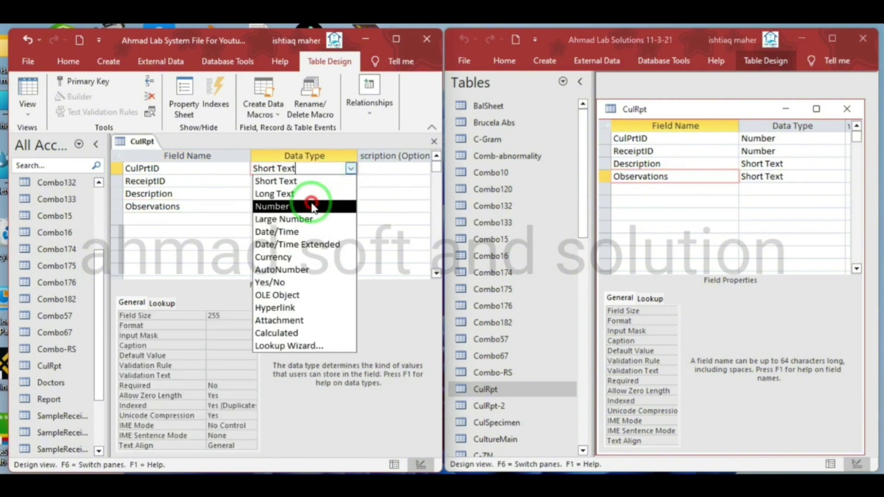
left_click(313, 206)
left_click(351, 182)
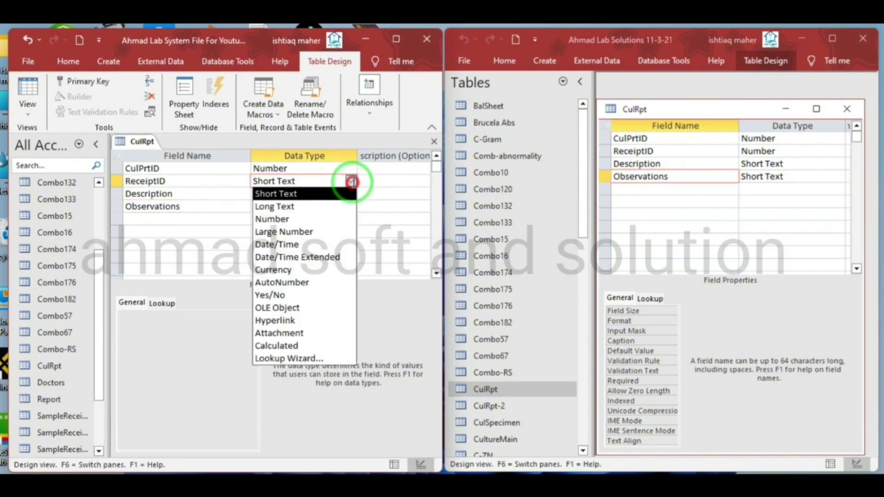
left_click(295, 219)
left_click(324, 197)
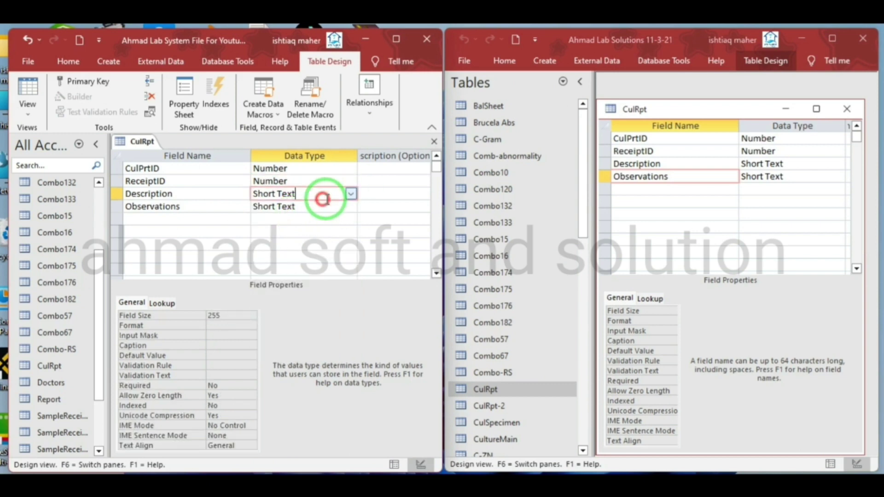
Save the new CulRpt table design and switch the CulRpt tables in both databases to Datasheet View.
right_click(146, 146)
left_click(168, 150)
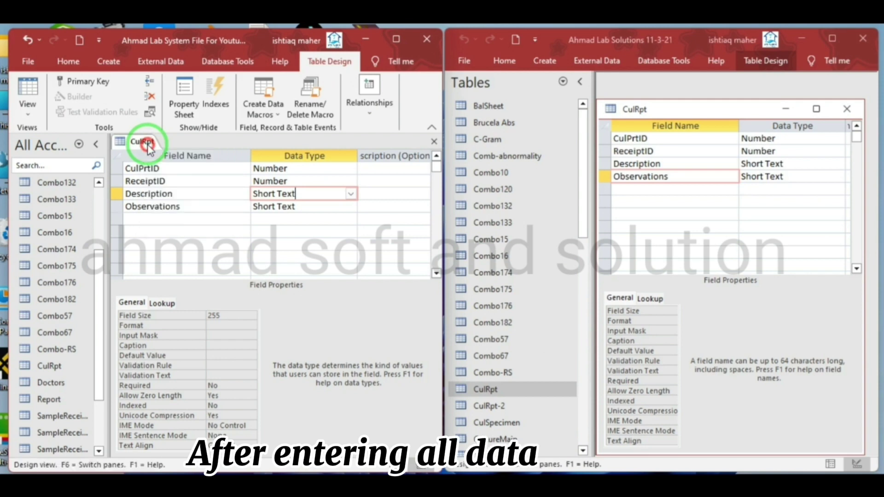
right_click(148, 146)
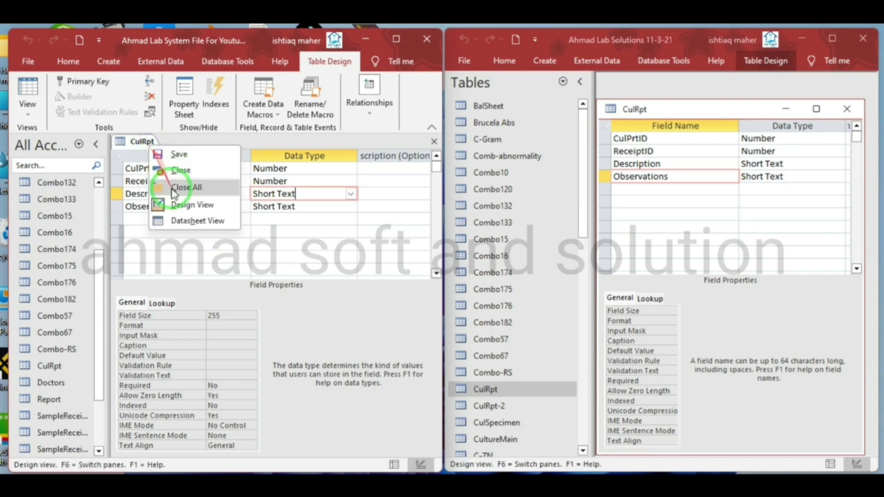
left_click(181, 220)
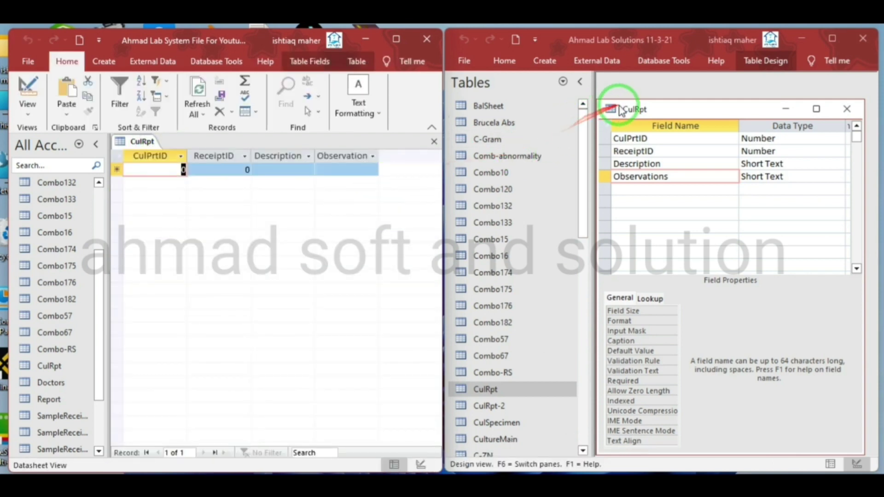
right_click(622, 109)
left_click(637, 114)
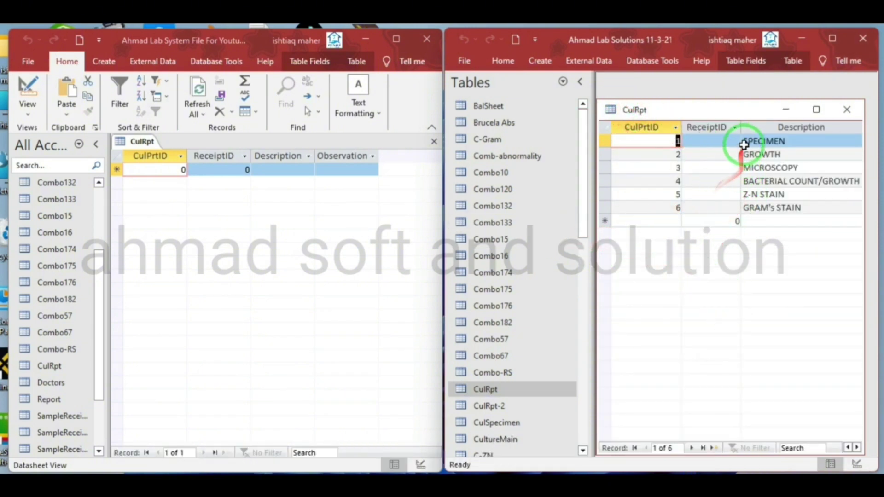
Copy the description SPECIMEN from the original CulRpt table into the first record of the new CulRpt table.
left_click(795, 141)
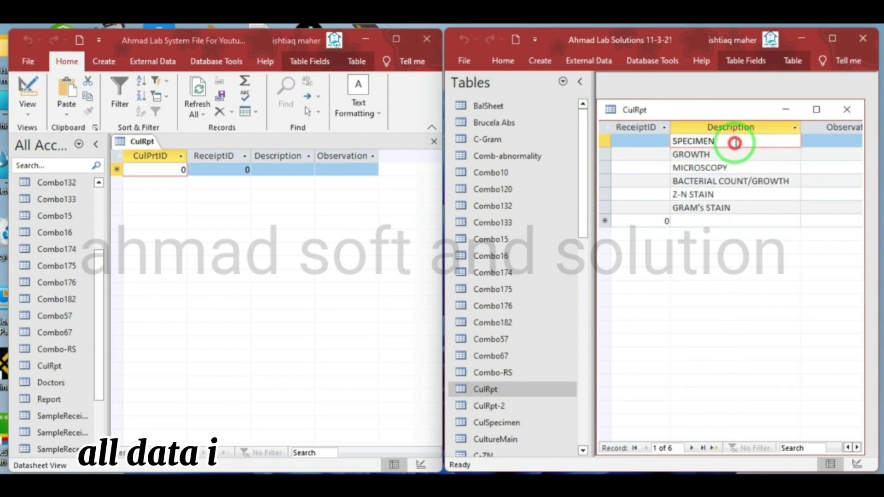
left_click_drag(734, 143, 227, 172)
key("ctrl+c")
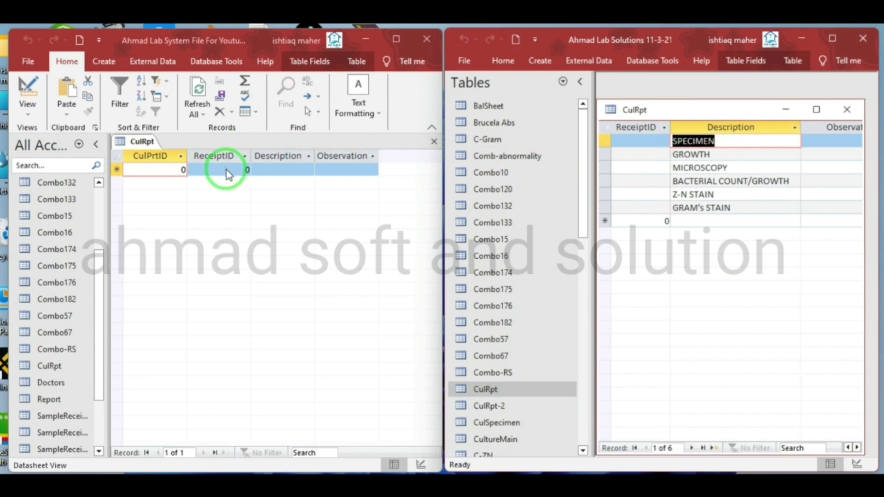
left_click_drag(288, 177, 286, 171)
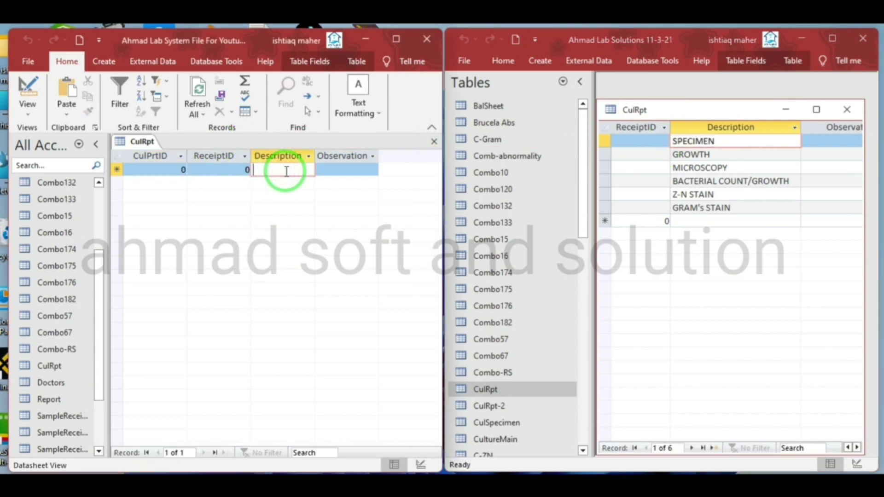
key("ctrl+v")
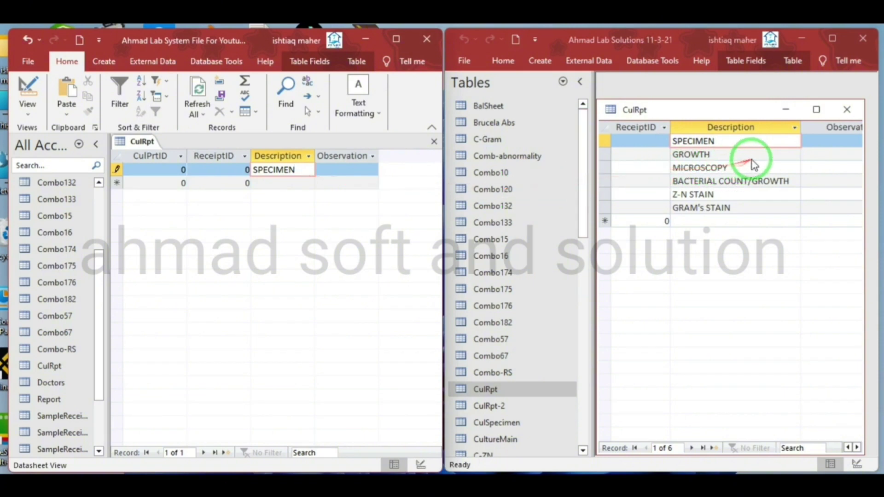
Set the SPECIMEN record's CulPrtID to 1 and add a record with CulPrtID 2 and the copied description GROWTH.
left_click(738, 154)
left_click(669, 154)
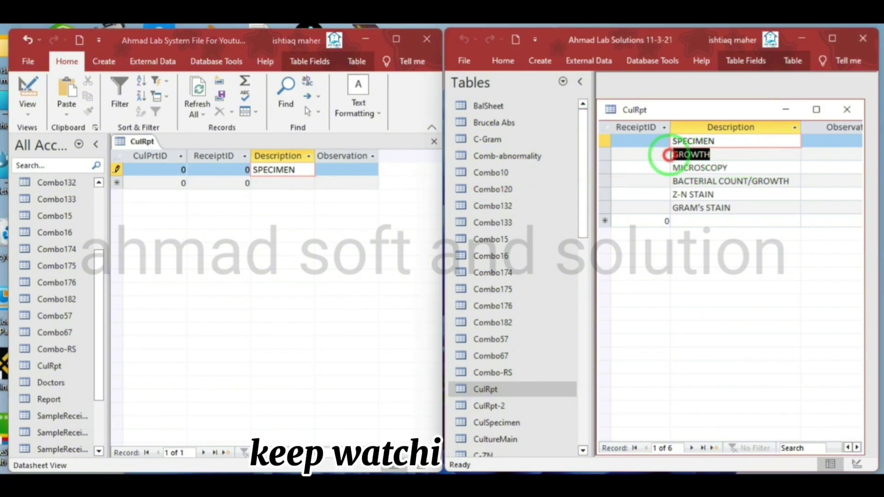
left_click(159, 170)
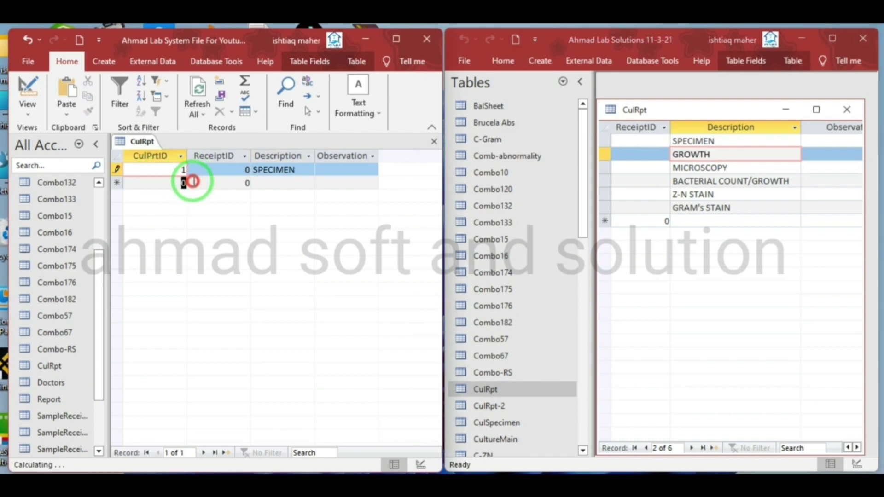
left_click(193, 181)
left_click(282, 182)
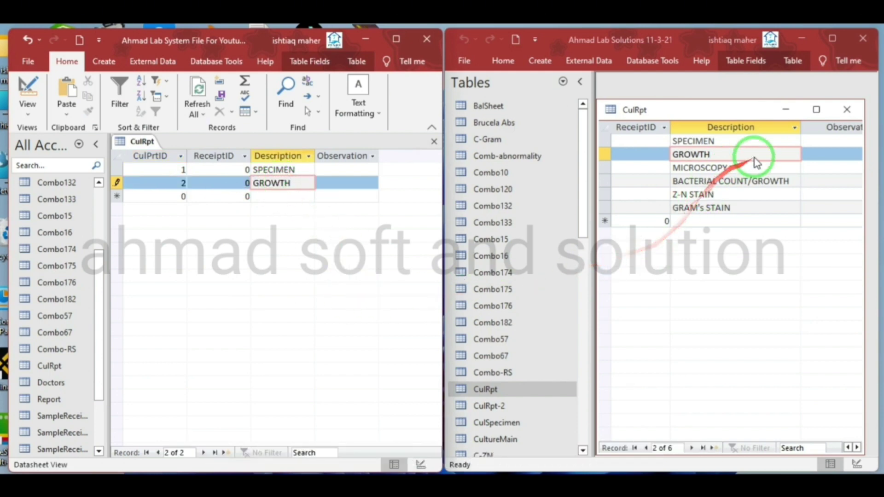
Copy the description MICROSCOPY from the original CulRpt table into a third record of the new table.
left_click(745, 167)
left_click(742, 169)
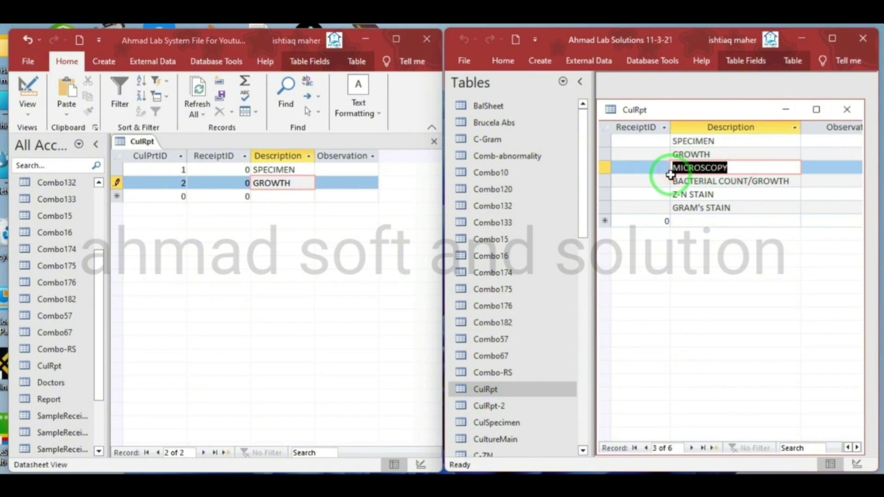
left_click(284, 197)
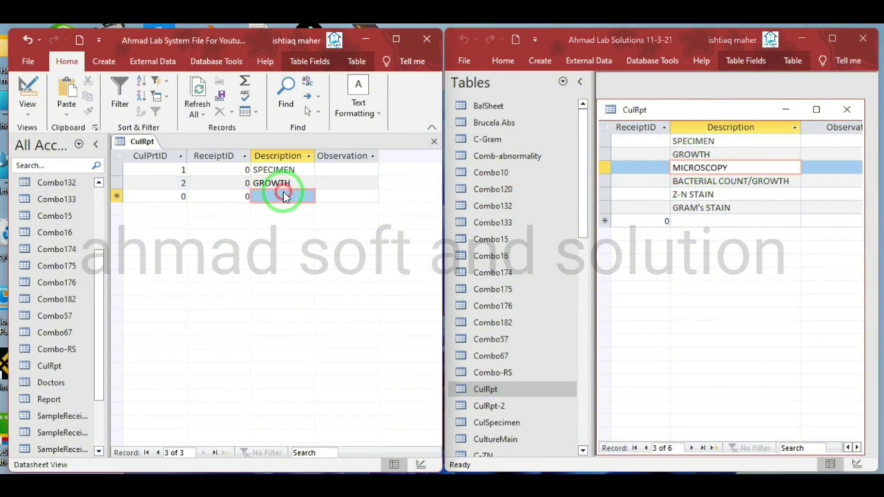
type("MICROSCOPY")
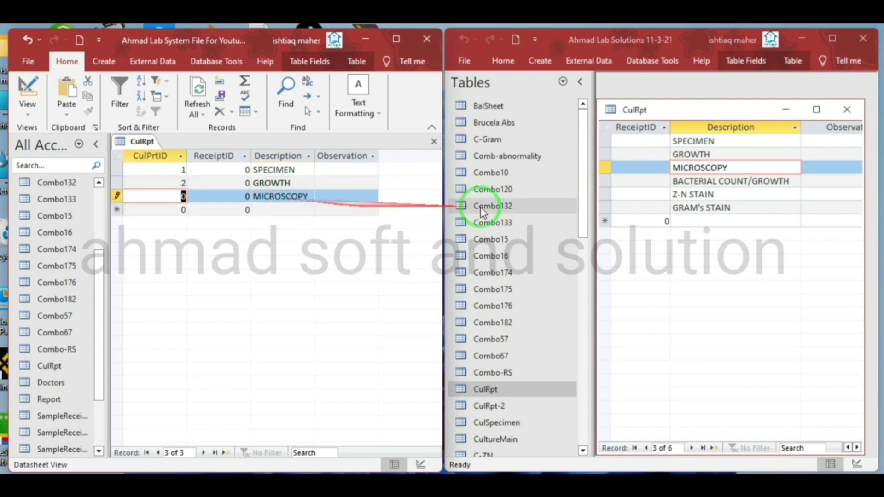
Copy the descriptions BACTERIAL COUNT/GROWTH, Z-N STAIN and GRAM's STAIN from the original CulRpt table into new records below MICROSCOPY.
left_click_drag(788, 181, 707, 176)
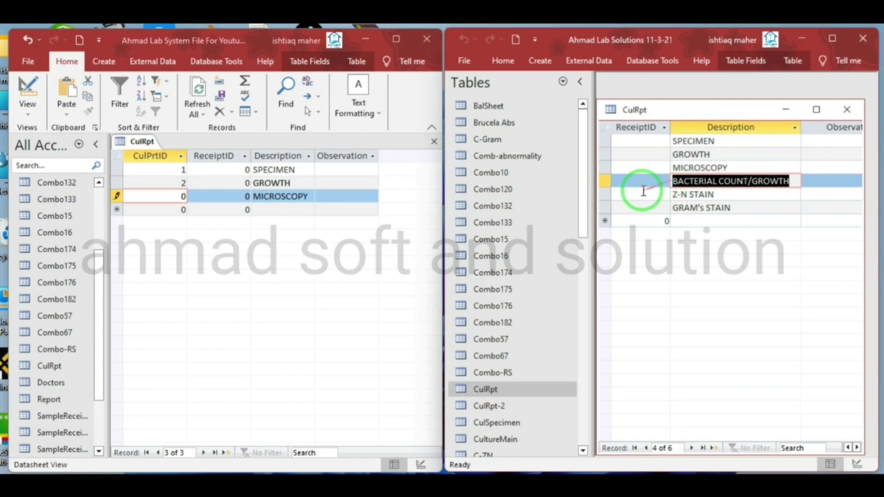
left_click_drag(643, 191, 282, 211)
double_click(732, 194)
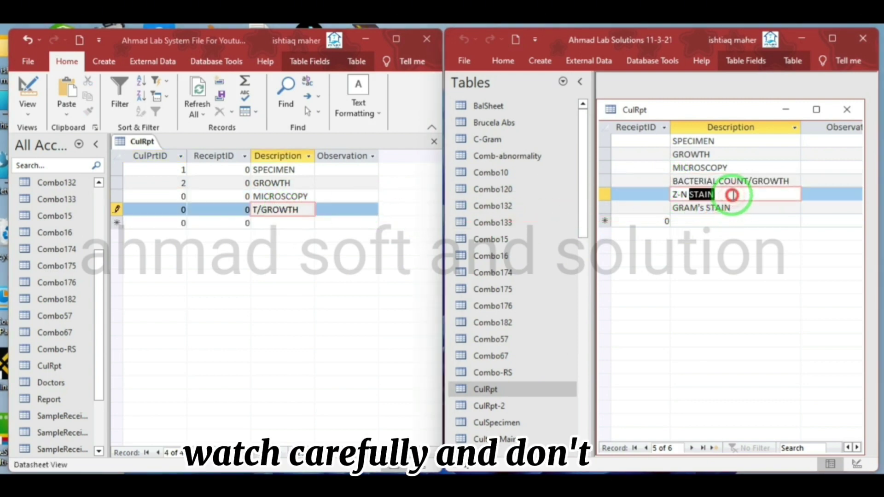
left_click_drag(731, 194, 292, 222)
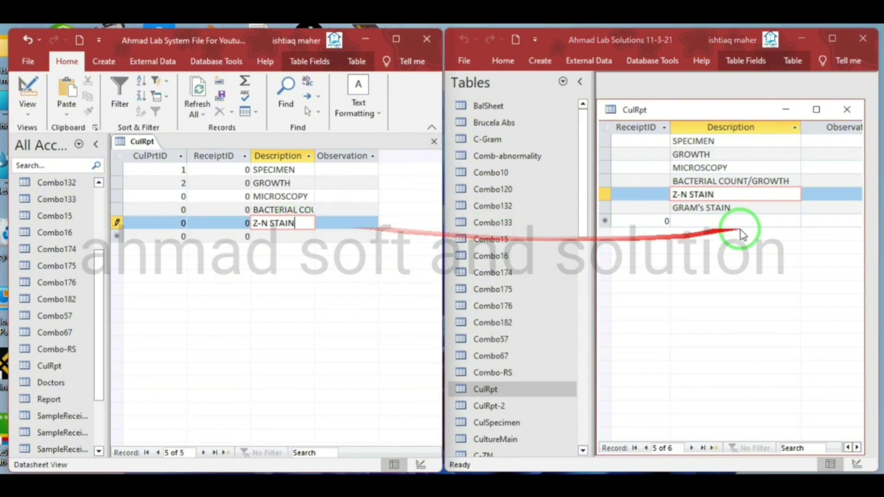
left_click_drag(752, 209, 292, 236)
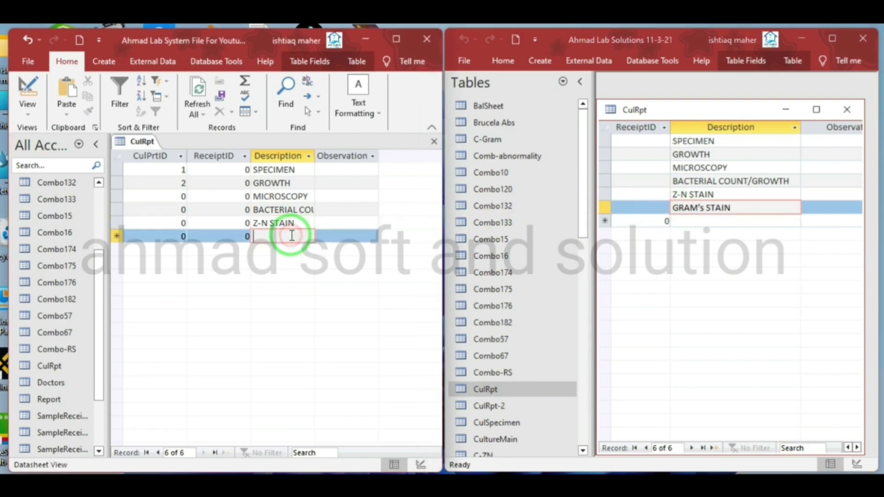
left_click(173, 196)
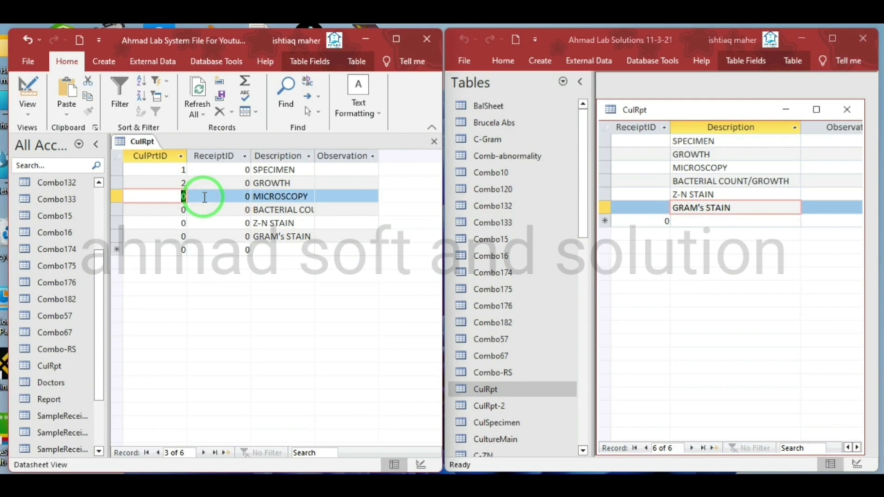
key("Down")
key("Down")
key("Down")
key("Down")
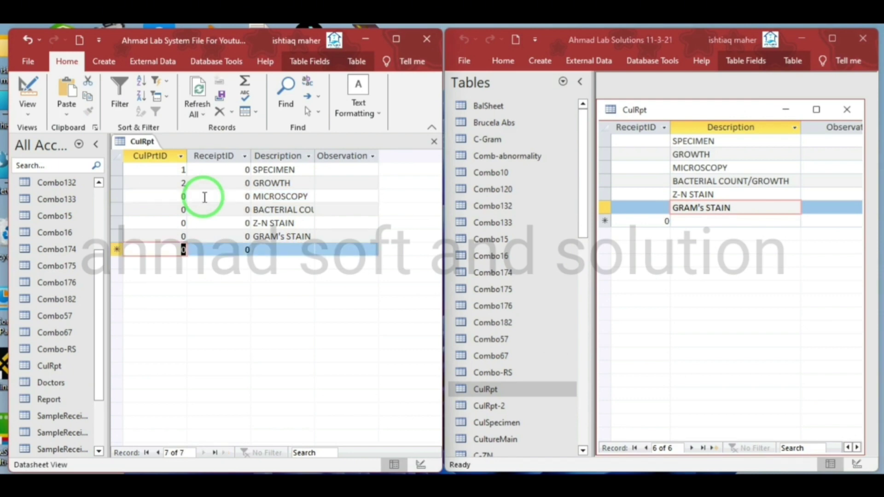
key("Up")
key("Up")
key("Up")
key("Up")
key("Down")
key("Down")
key("Down")
key("Down")
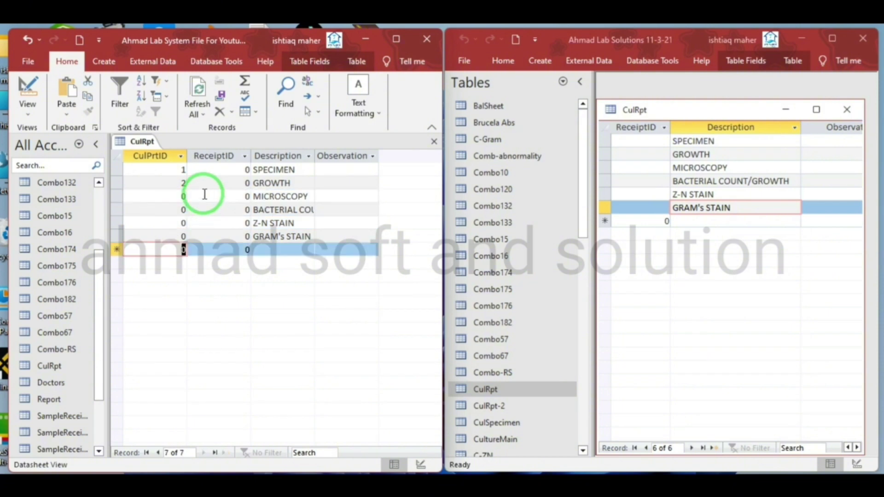
left_click(176, 197)
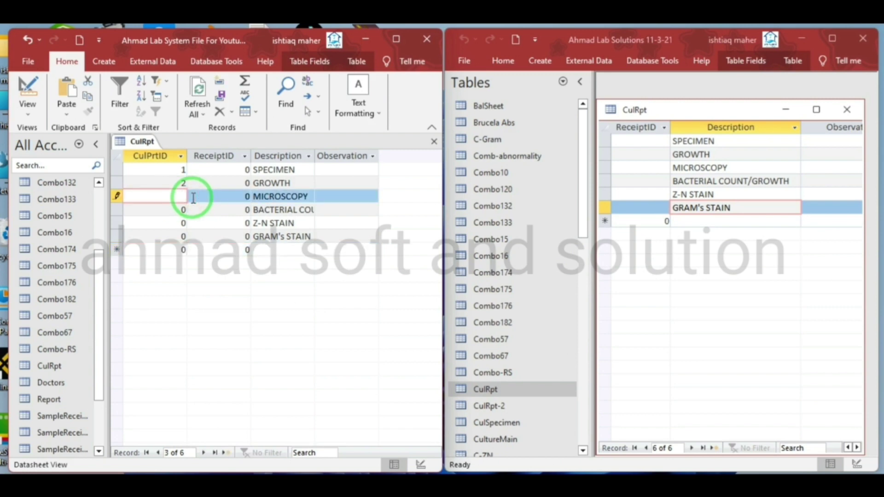
key("Down")
key("Down")
key("Down")
key("Down")
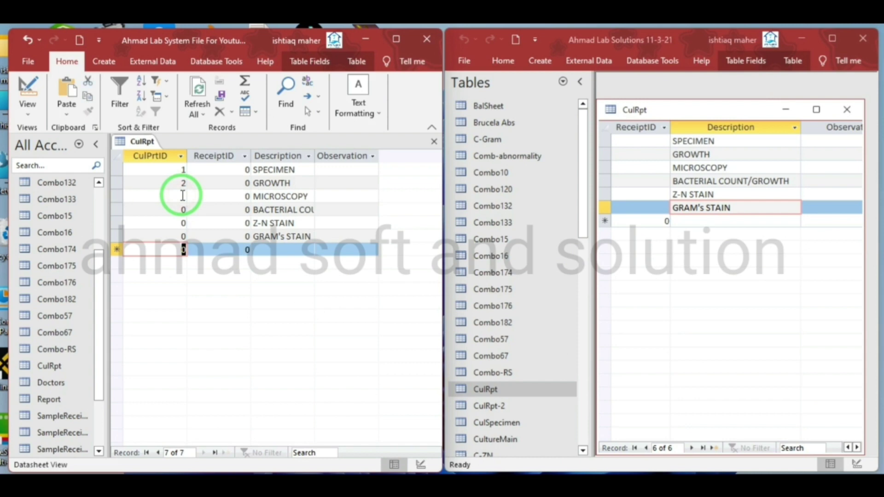
Set CulPrtID to 3, 4, 5 and 6 for the MICROSCOPY, BACTERIAL COUNT/GROWTH, Z-N STAIN and GRAM's STAIN records.
left_click(183, 196)
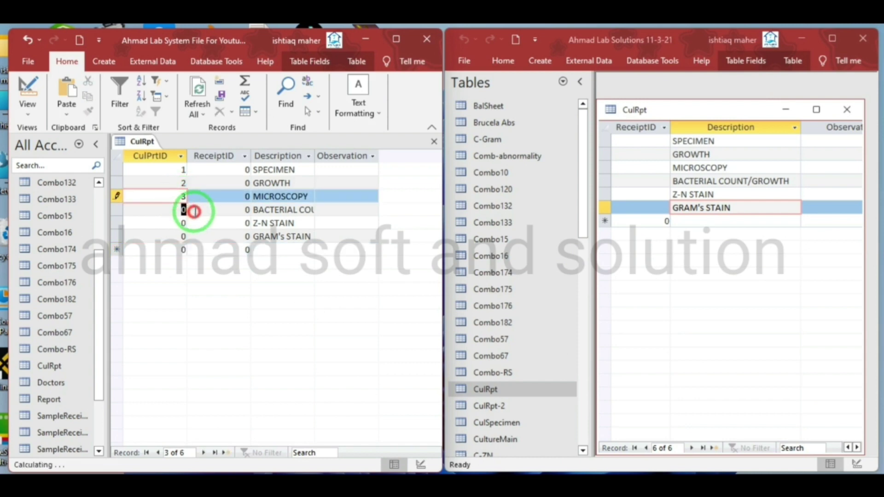
type("4")
left_click(189, 222)
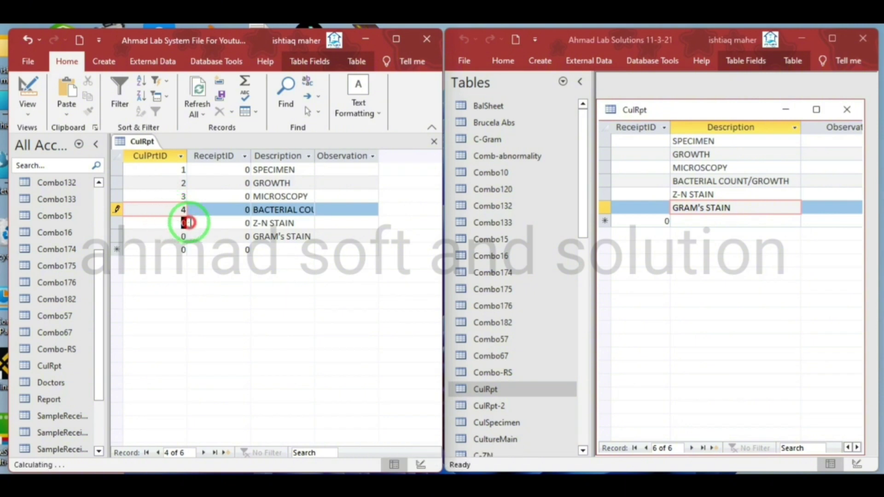
type("5")
left_click(189, 237)
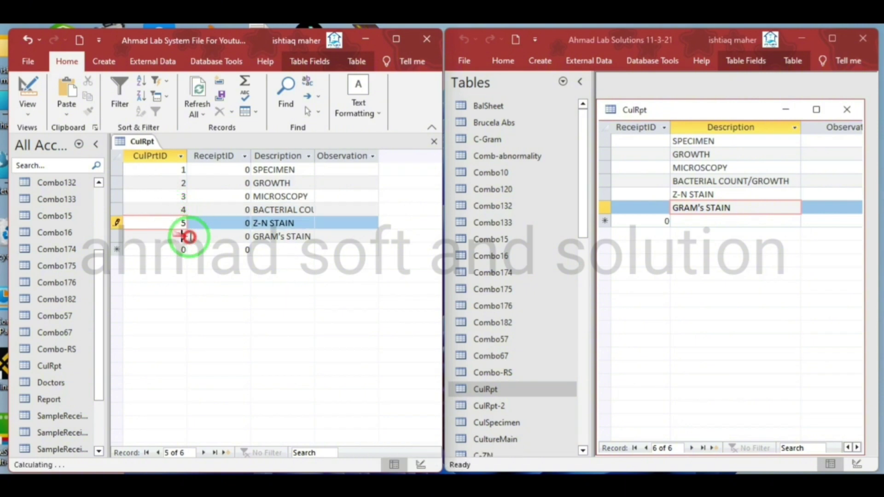
left_click(203, 251)
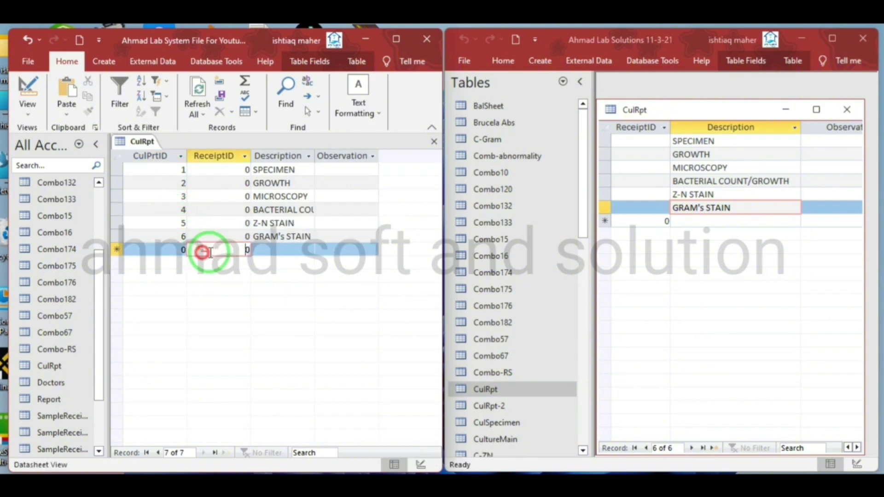
Save the new CulRpt table and close the CulRpt tables in both databases.
right_click(140, 143)
left_click(143, 144)
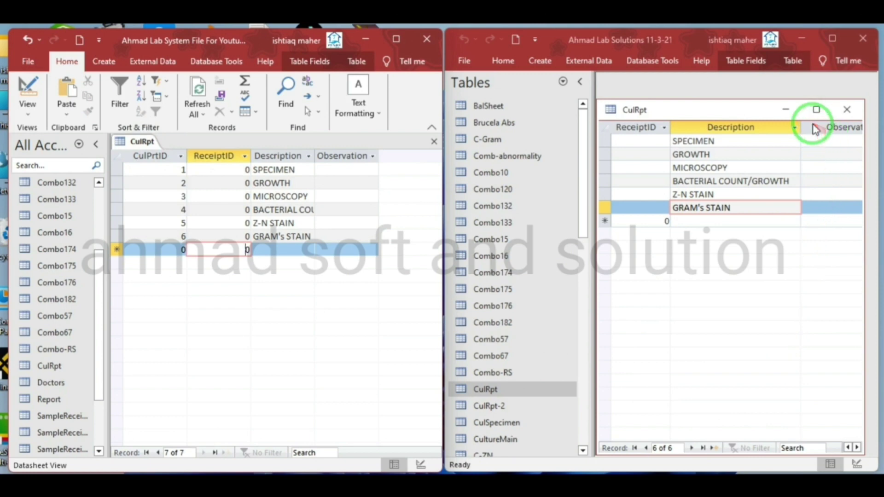
right_click(711, 115)
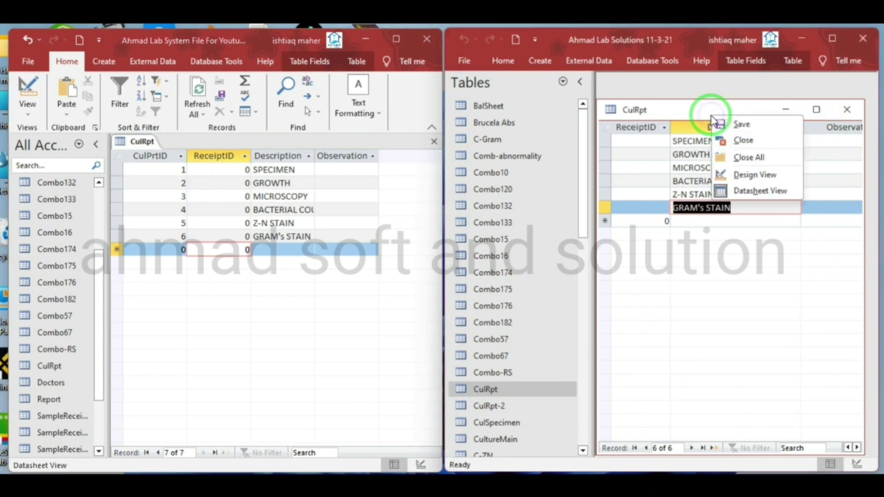
left_click(730, 146)
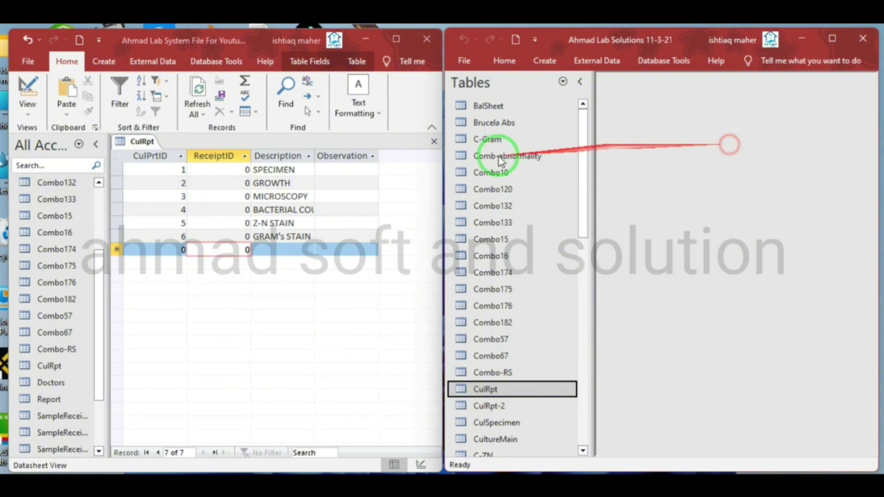
right_click(140, 141)
left_click(152, 149)
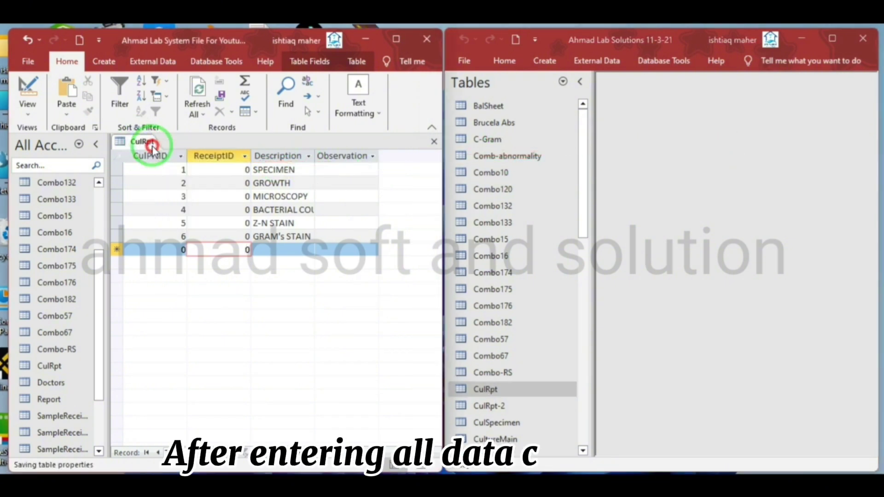
left_click(432, 144)
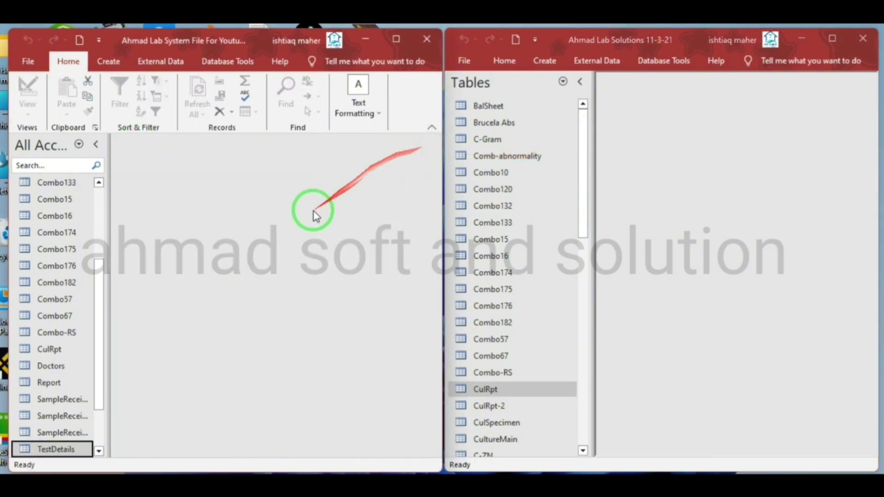